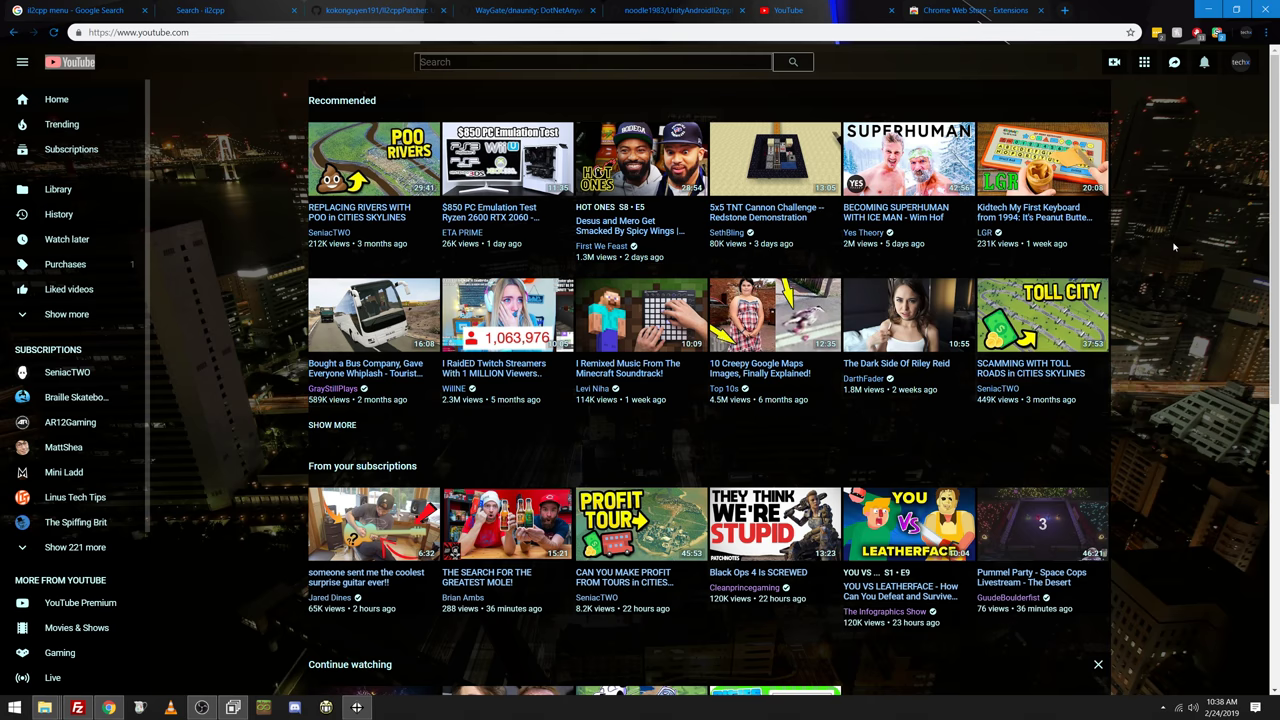
Scroll through the YouTube home feed and return to the top
scroll(1174, 246, down, 5)
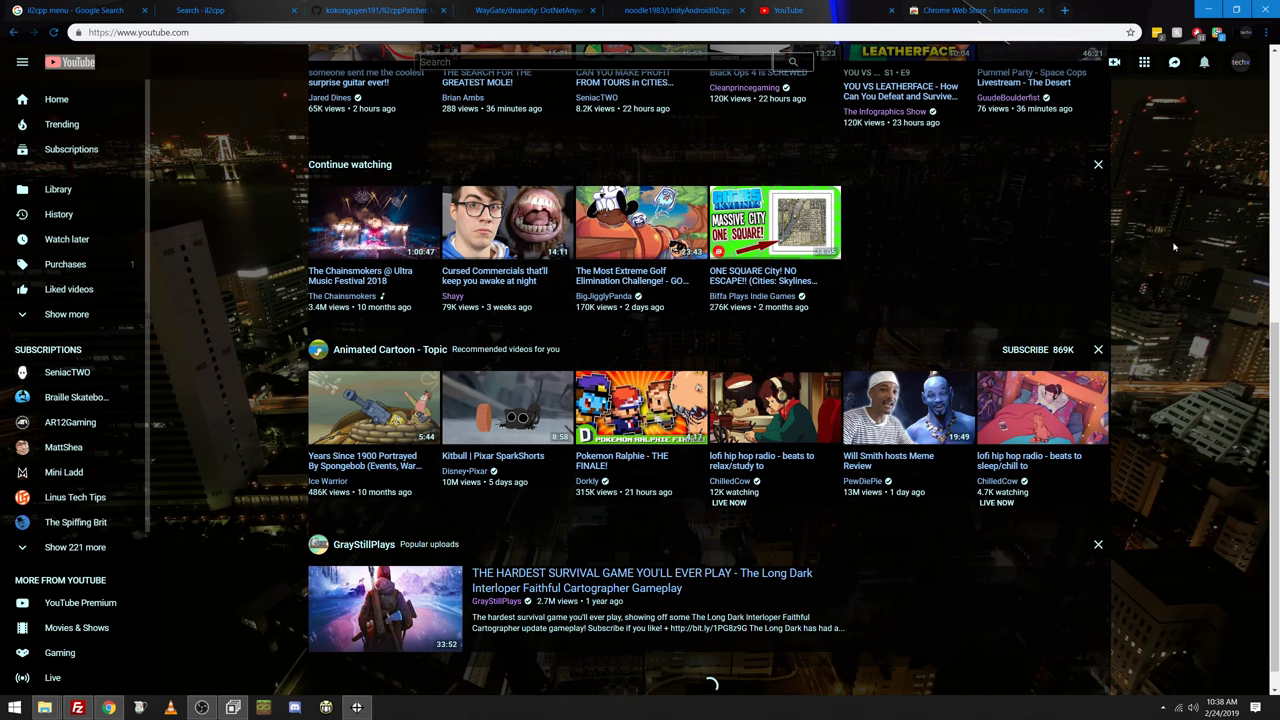
scroll(1174, 246, down, 1)
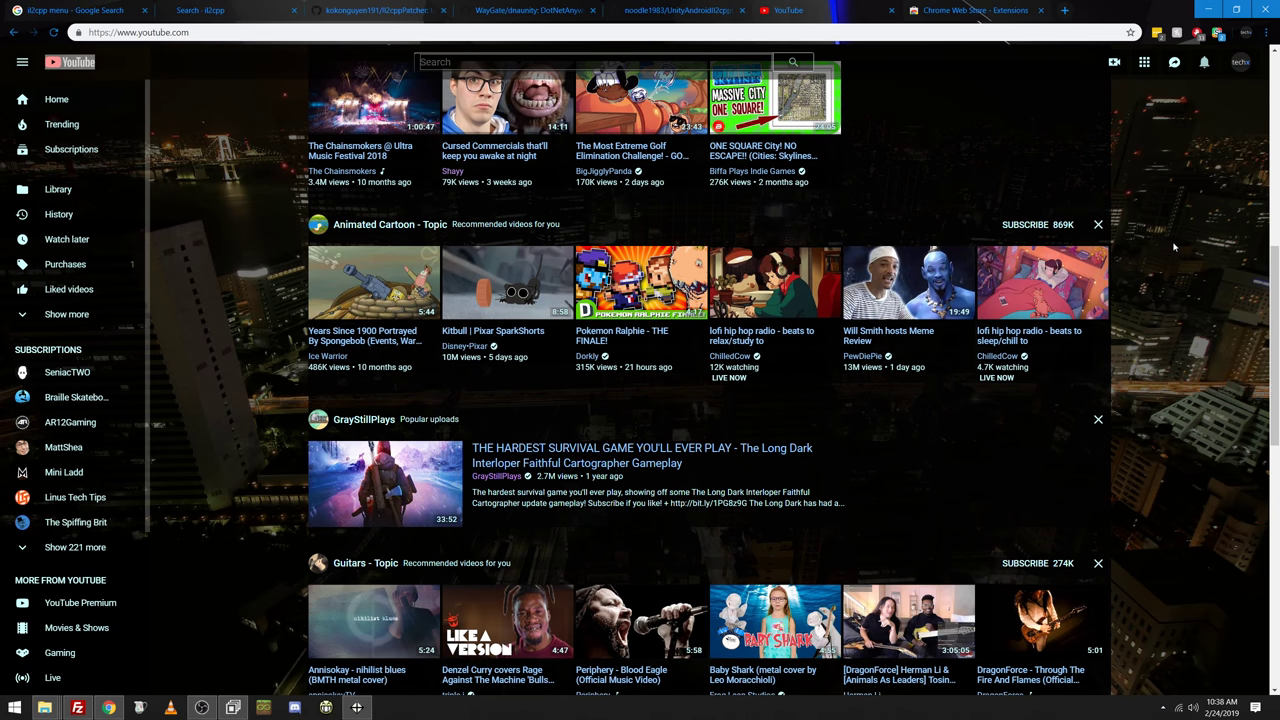
scroll(1174, 246, down, 2)
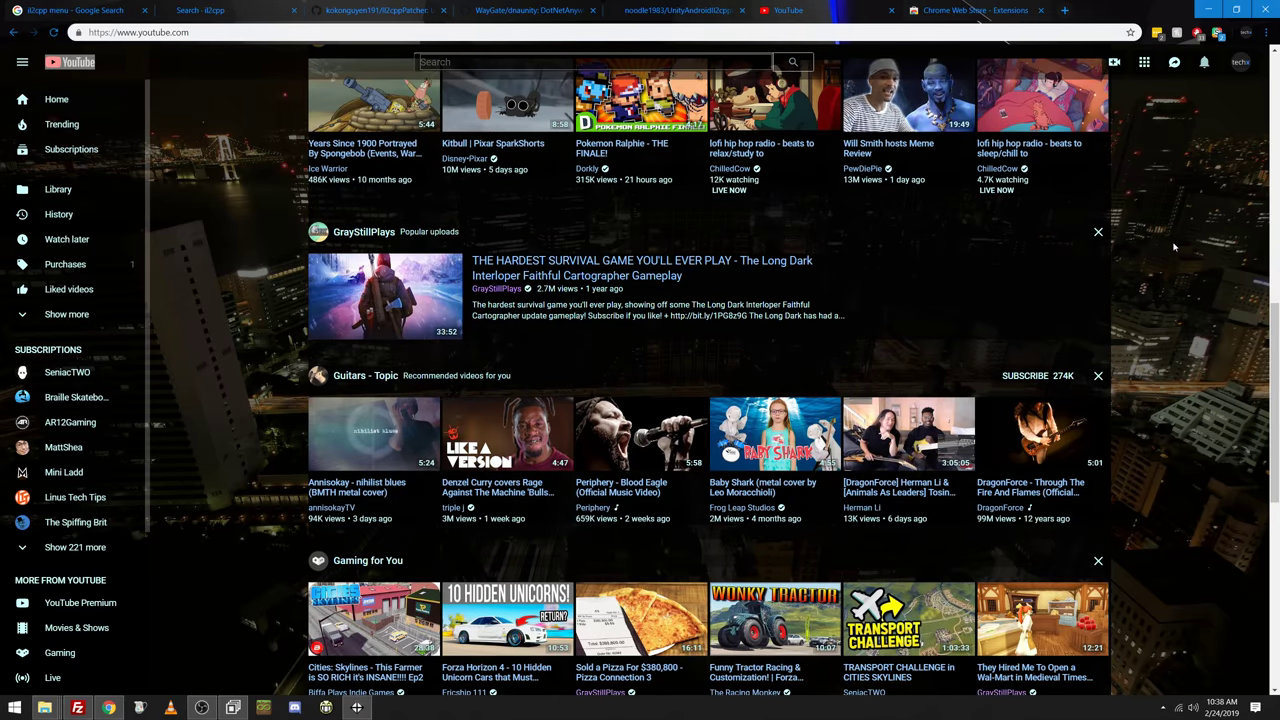
click(56, 99)
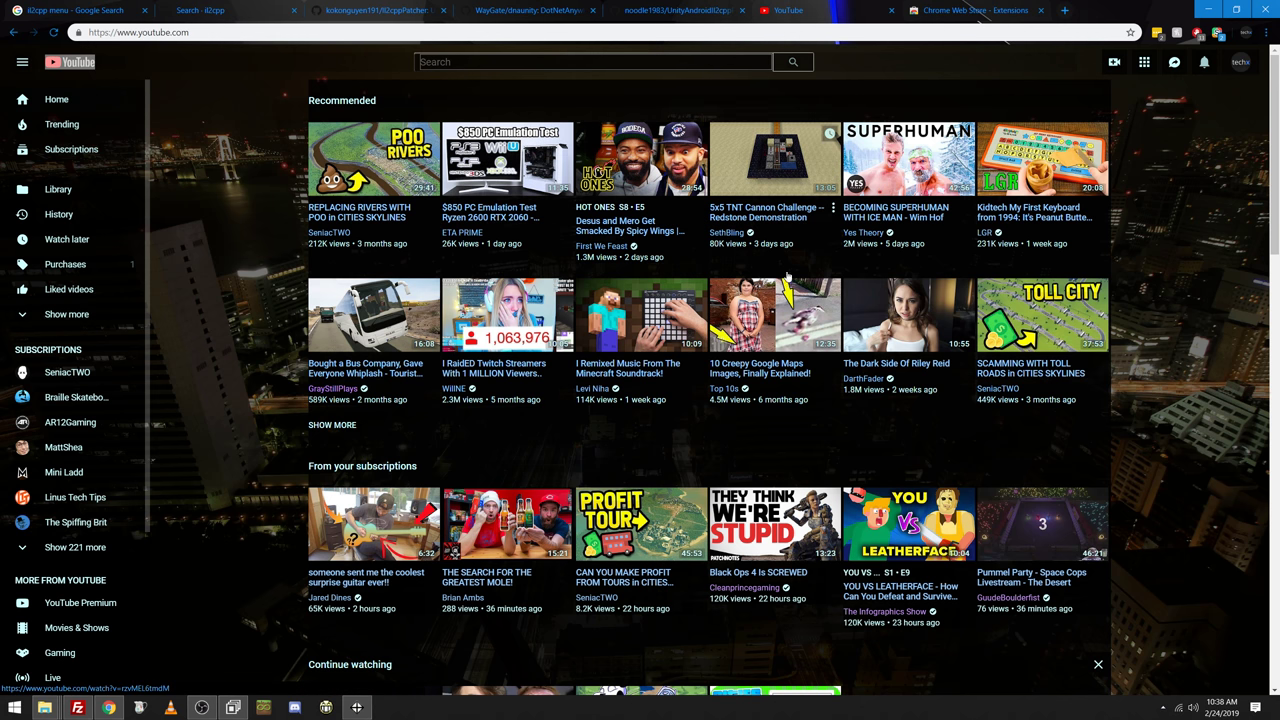
scroll(1247, 376, down, 1)
scroll(1247, 376, down, 5)
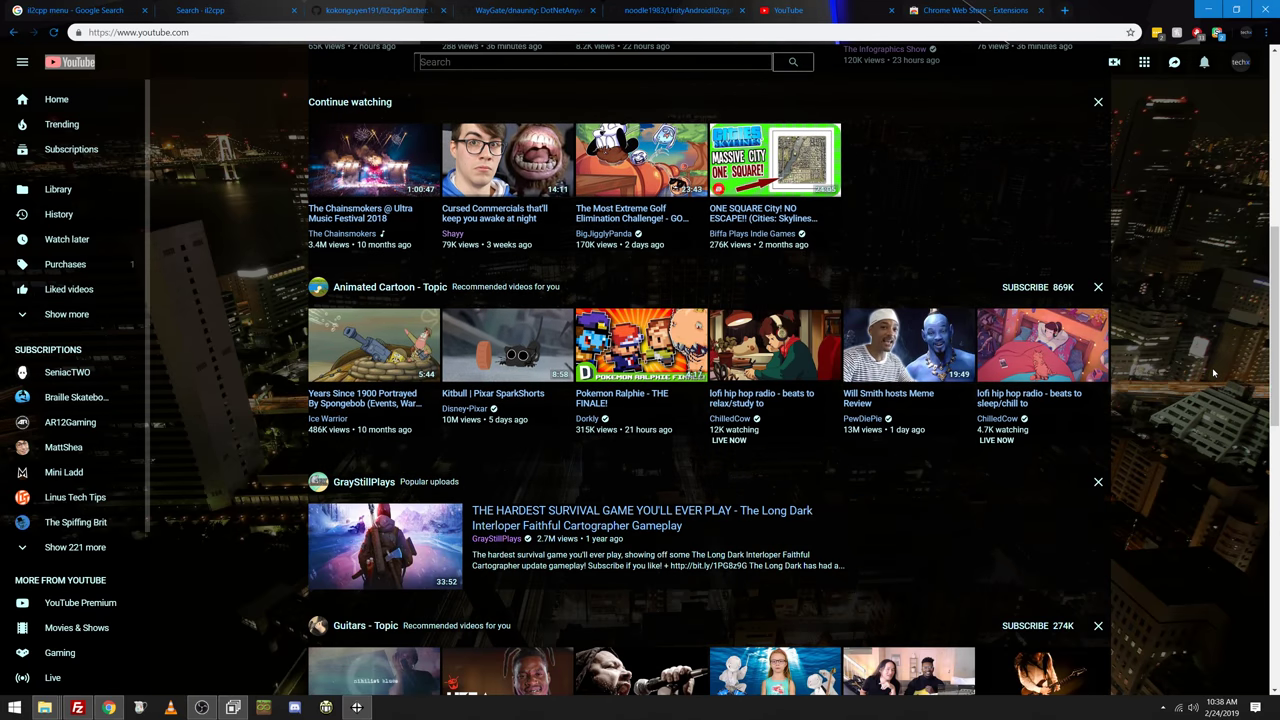
scroll(1213, 373, down, 4)
scroll(1213, 373, up, 9)
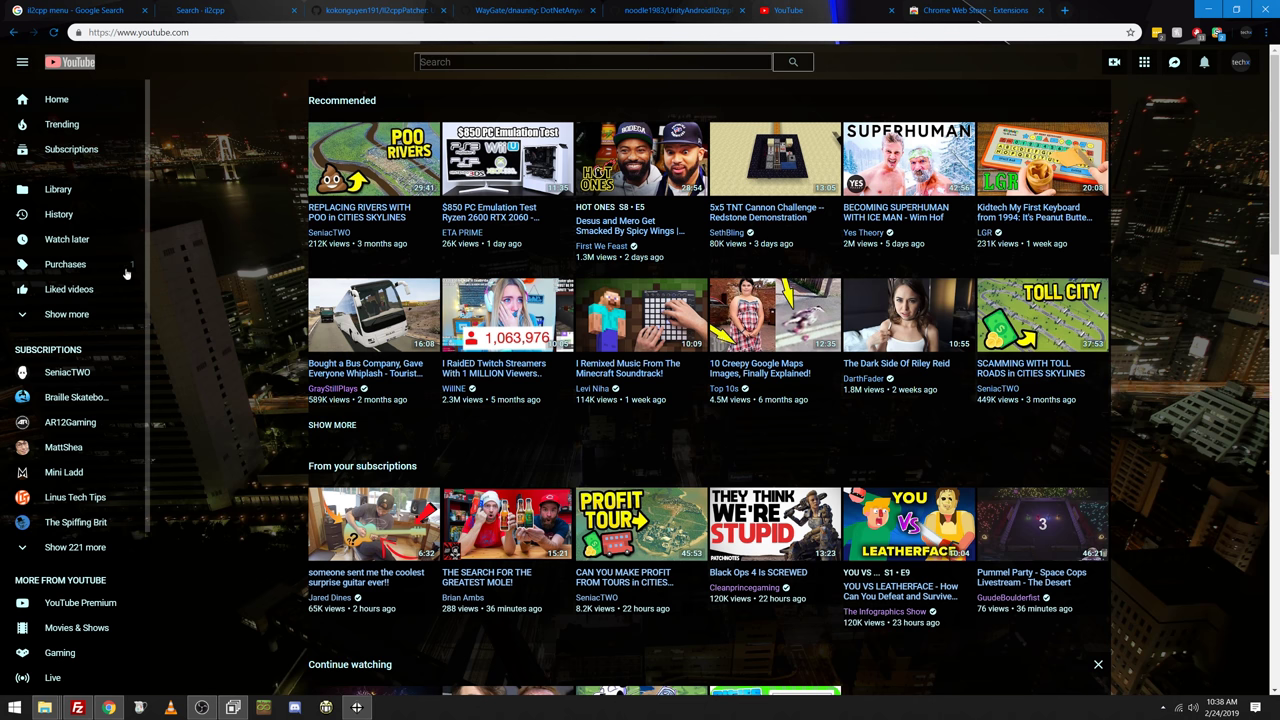
Open the Subscriptions feed and scroll through it and back over the dark wallpaper theme
click(67, 147)
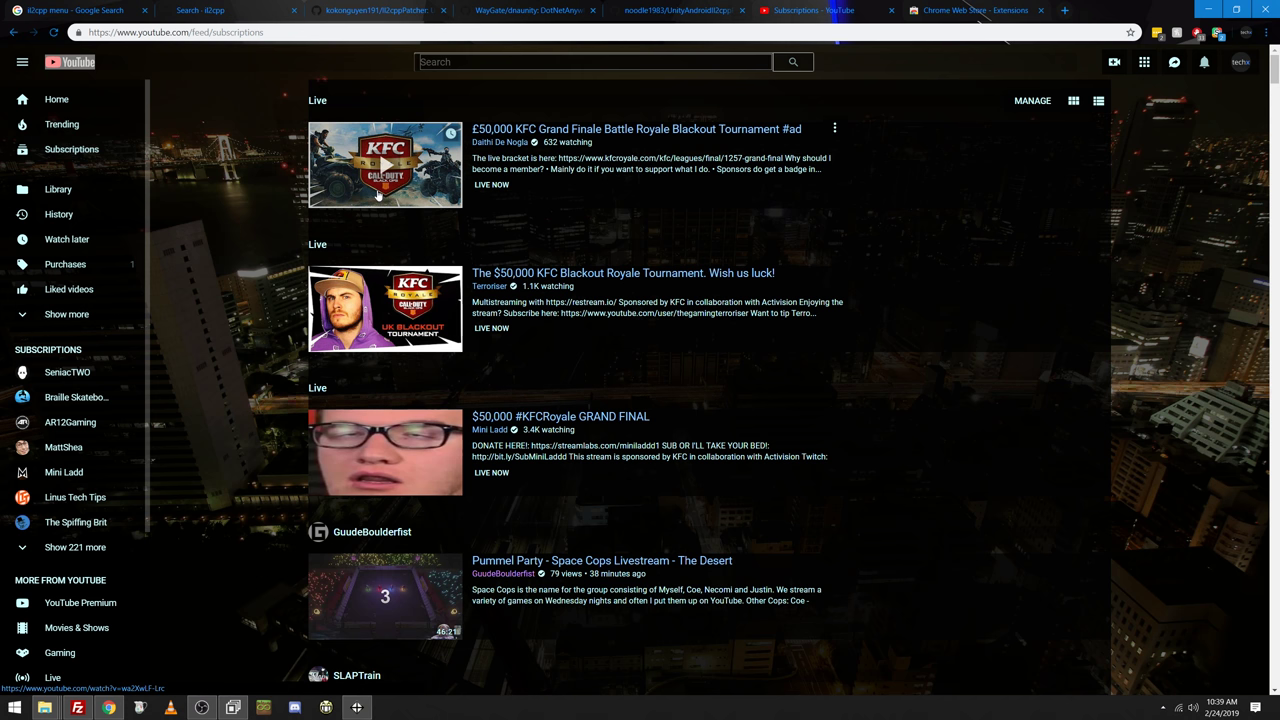
scroll(263, 273, down, 4)
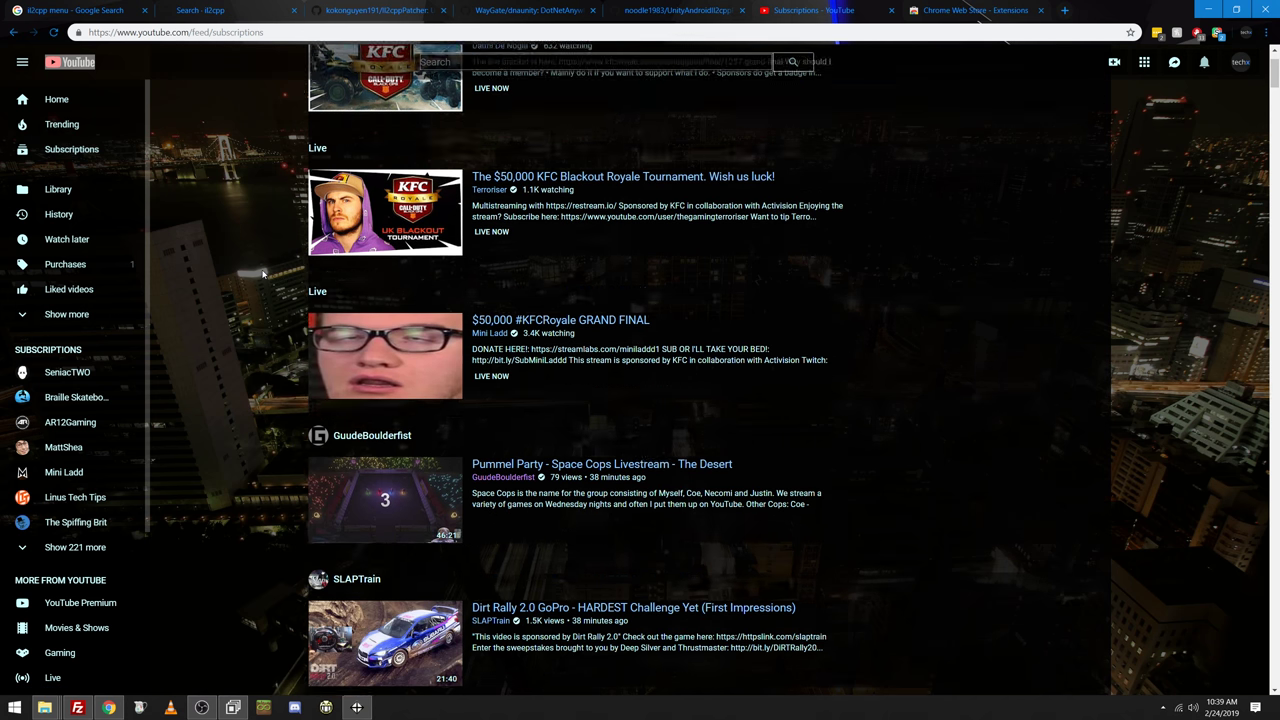
scroll(263, 273, down, 5)
scroll(263, 273, down, 5)
scroll(263, 273, down, 7)
scroll(263, 273, up, 12)
scroll(263, 273, up, 10)
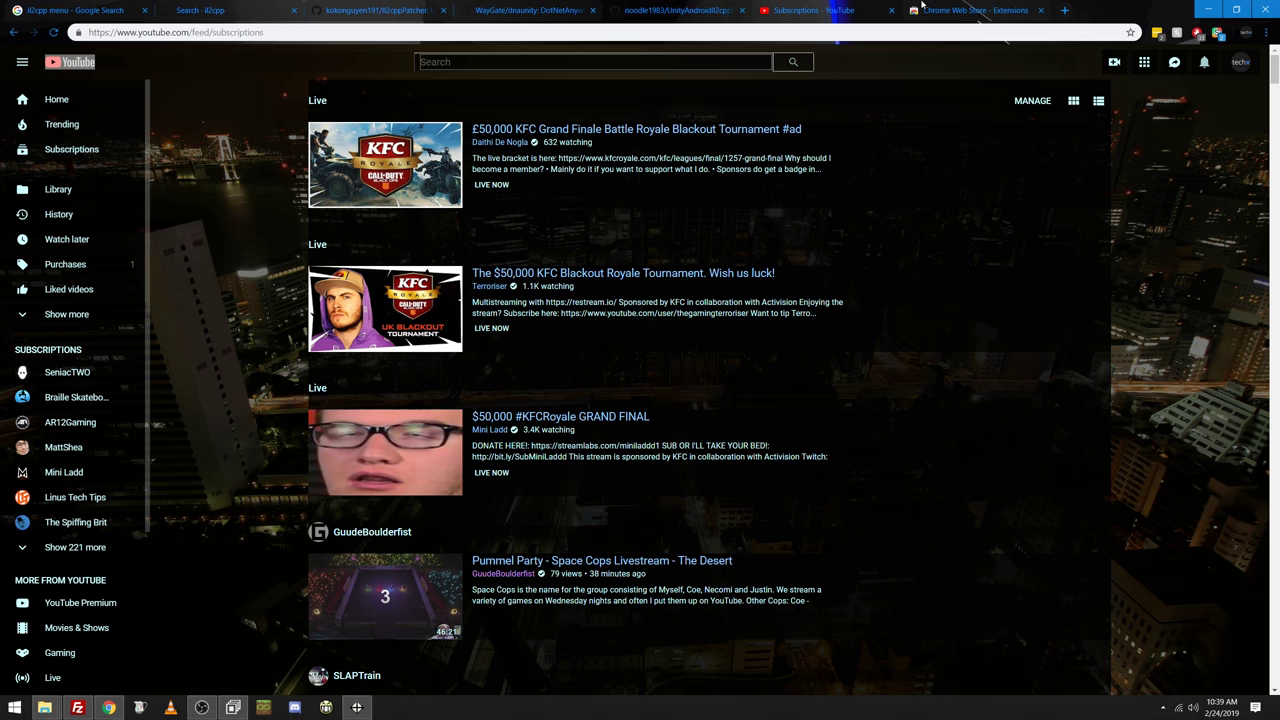
Search the Chrome Web Store for 'stylish' to find the Stylish extension
click(955, 6)
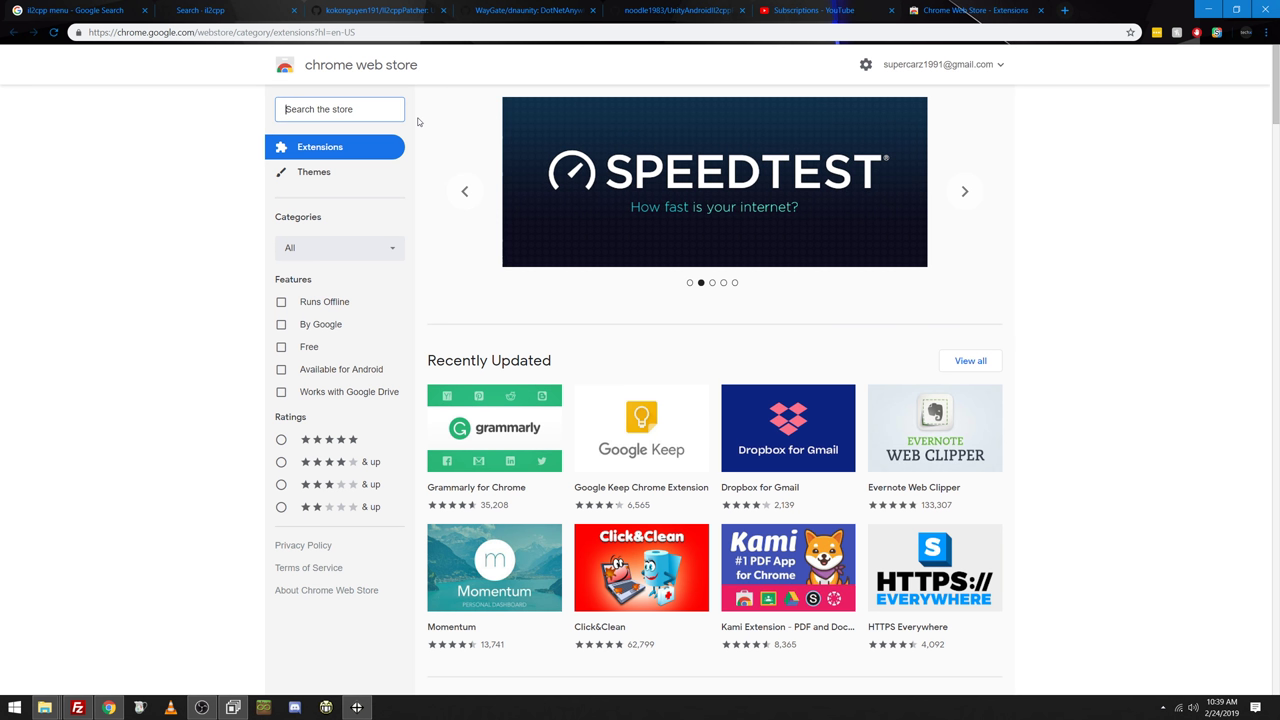
click(348, 109)
text(stylish)
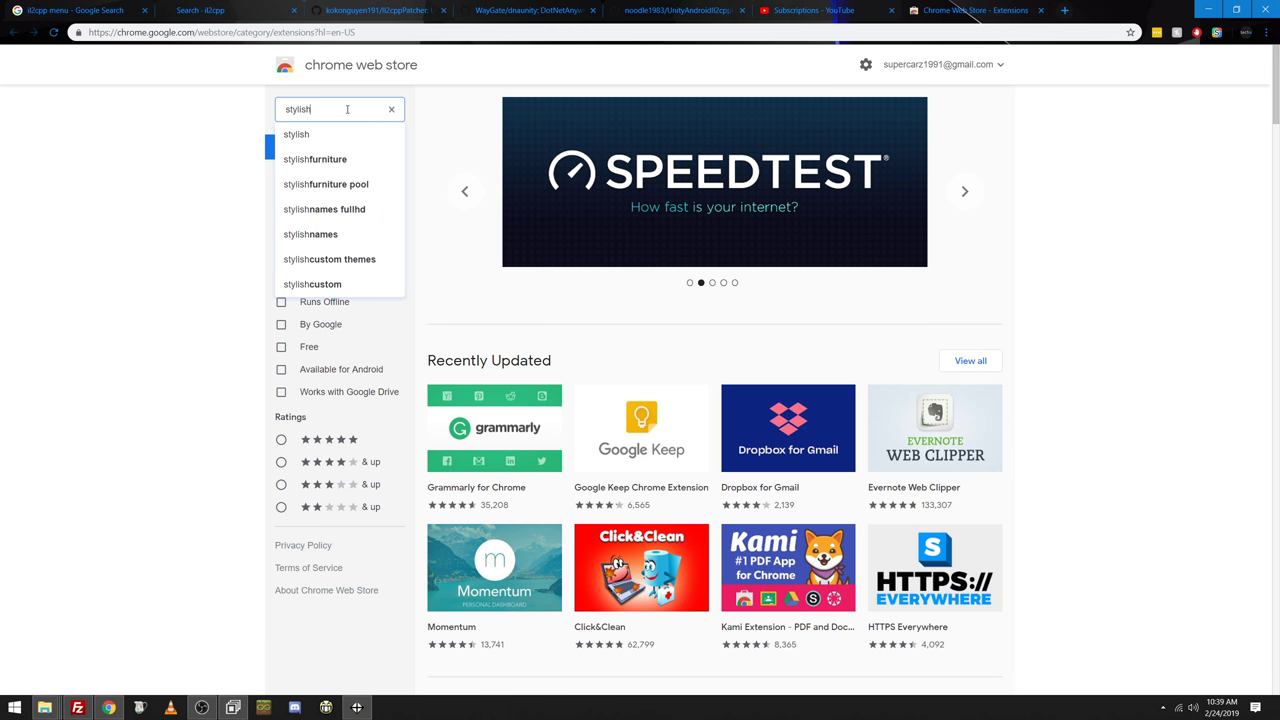
key(Return)
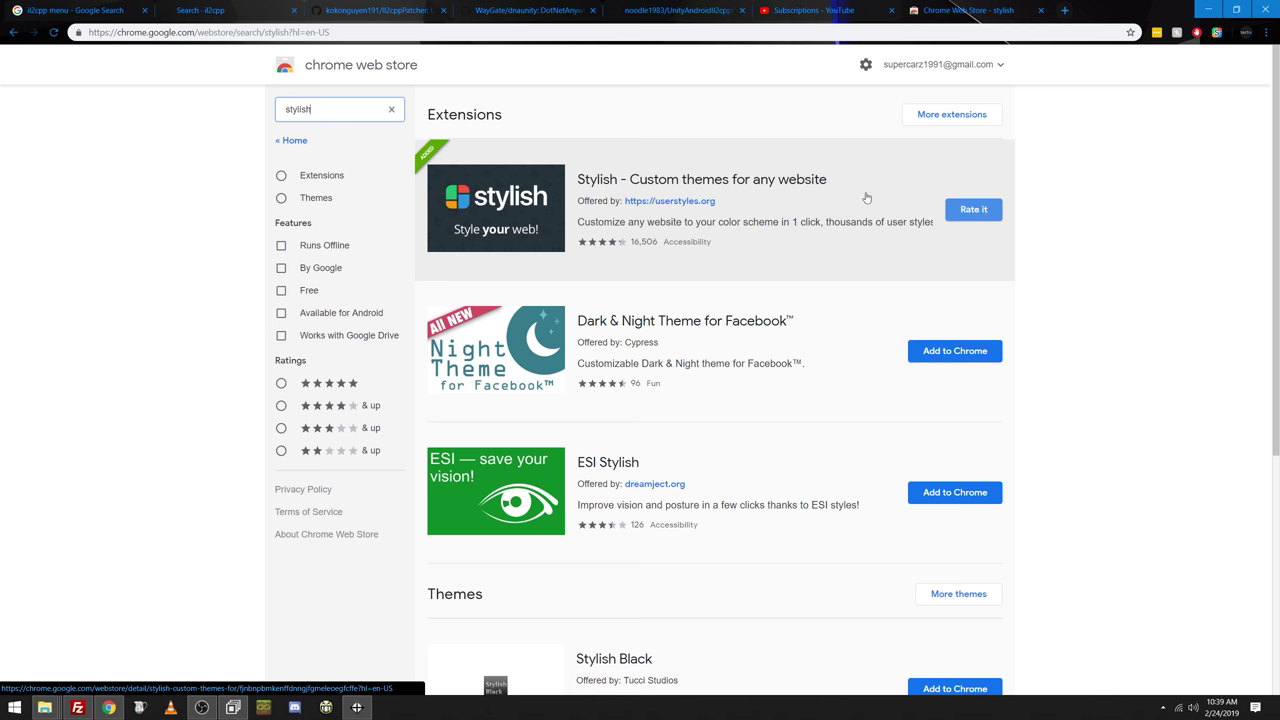
Install the Google - Clean Dark style and confirm it in the Stylish popup
click(686, 207)
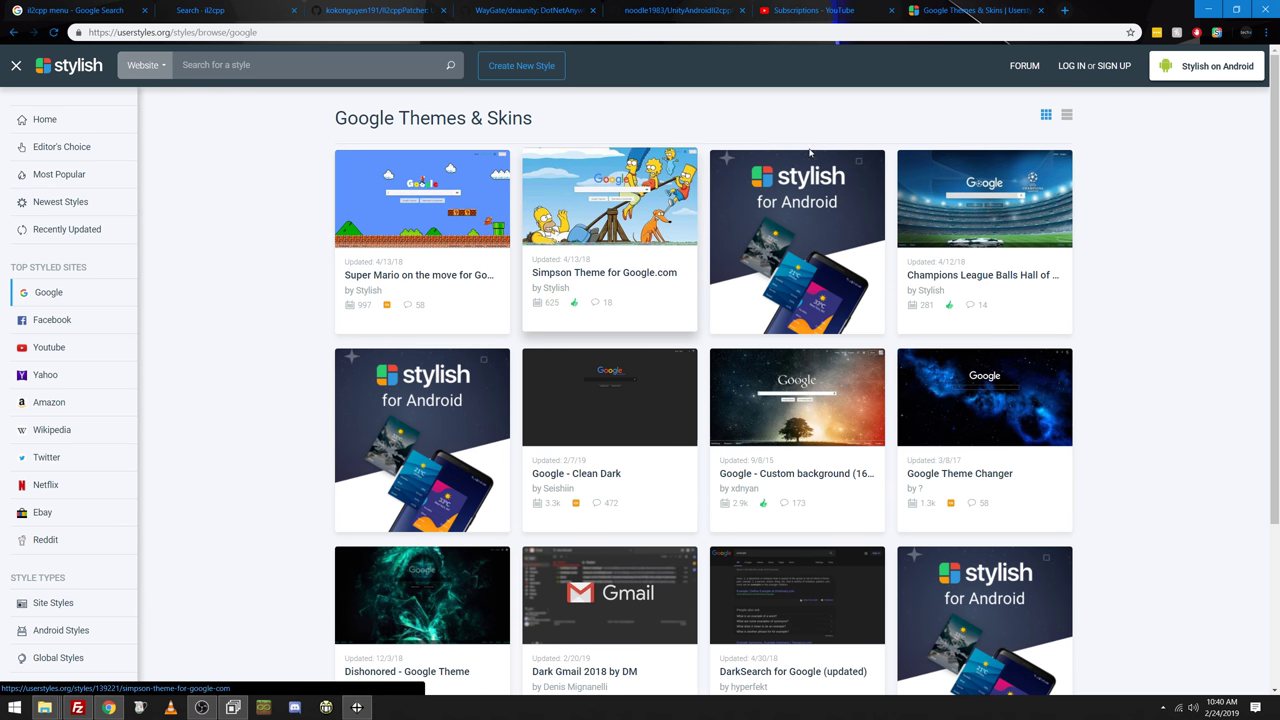
click(610, 429)
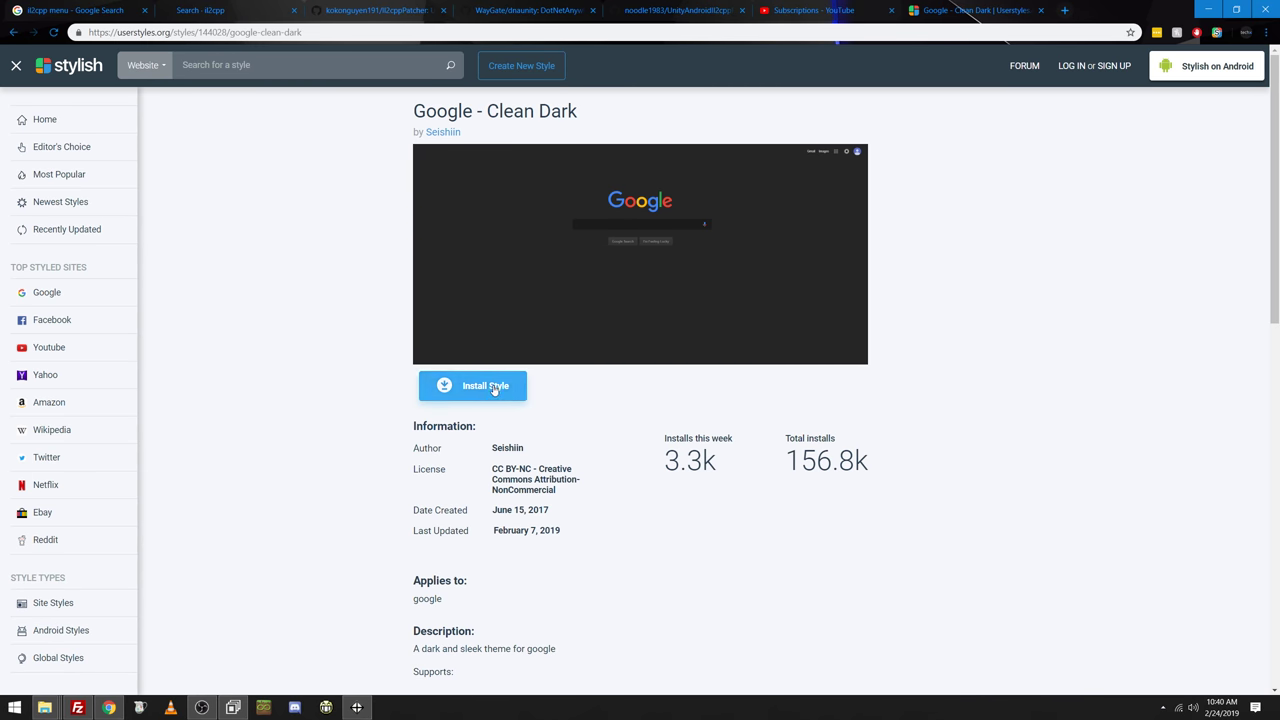
click(493, 389)
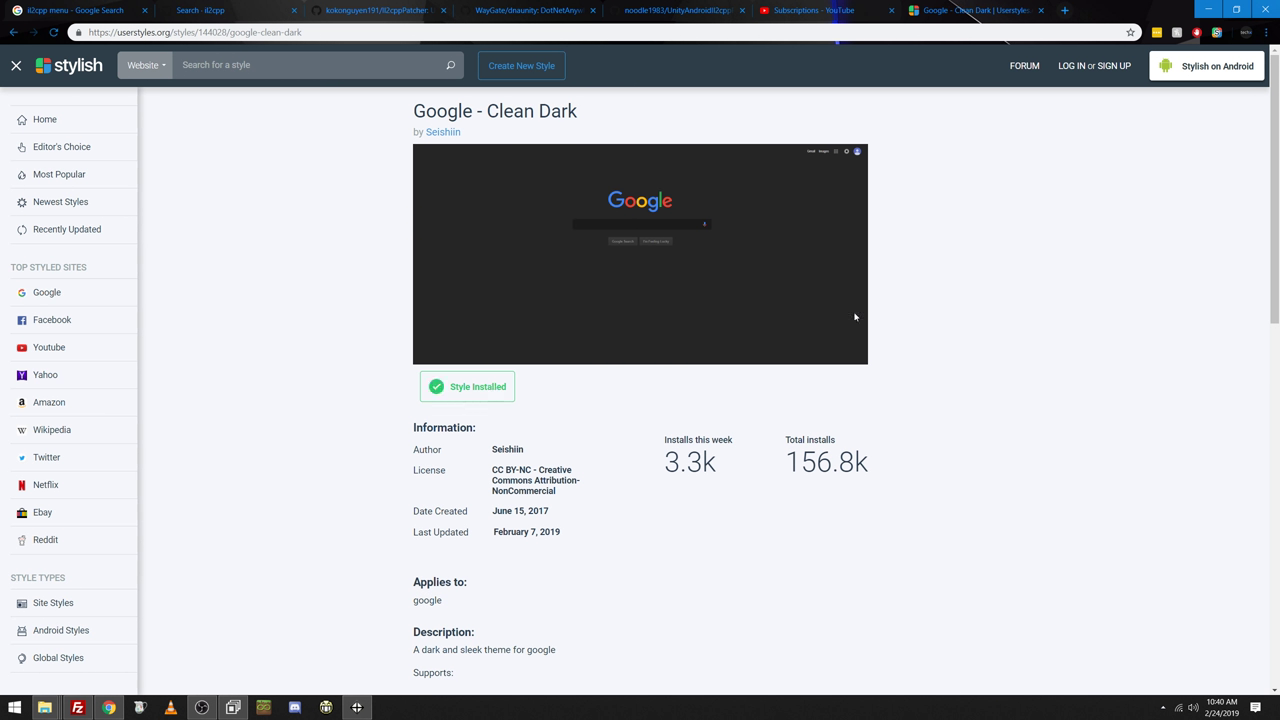
click(1218, 36)
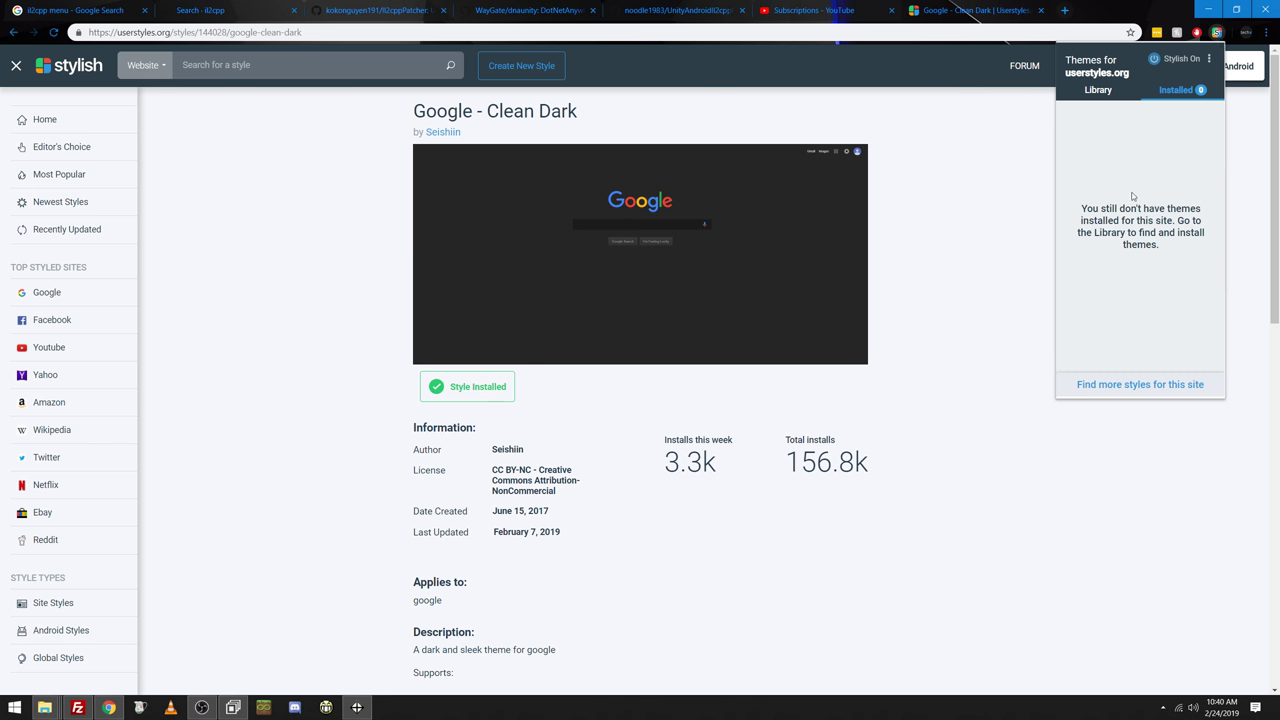
click(1034, 491)
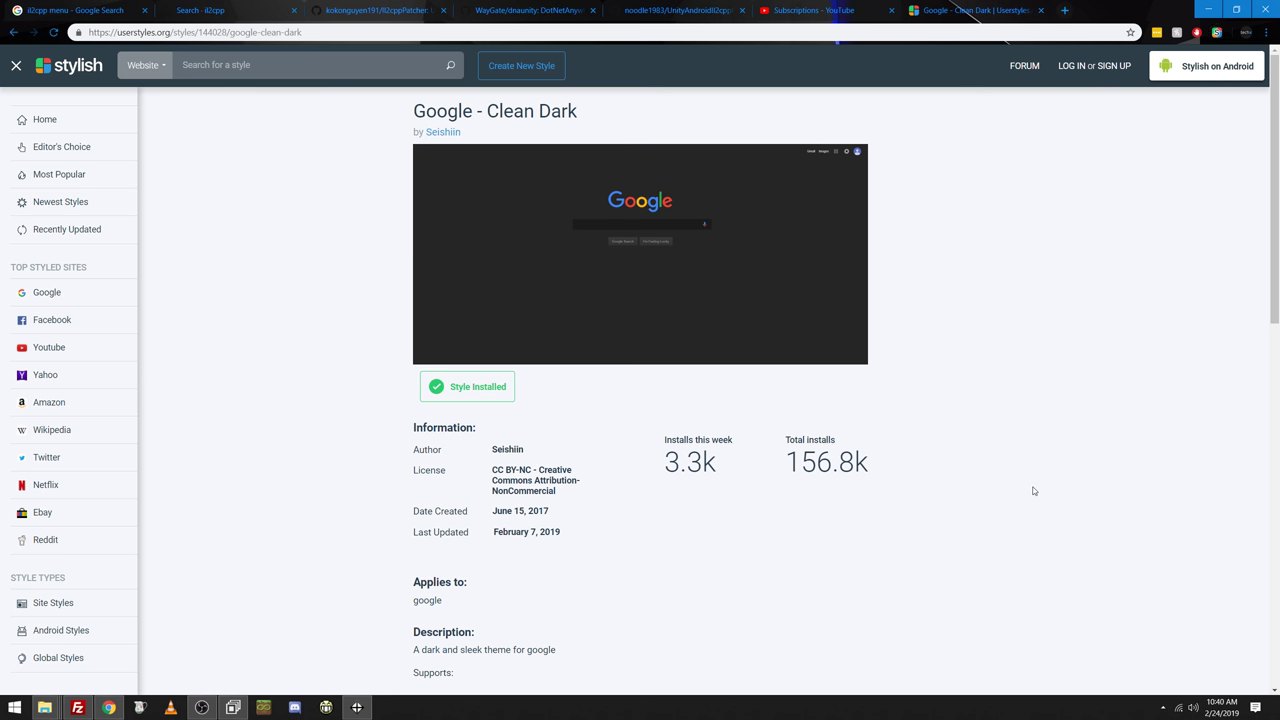
Load google.com in a new tab, now rendered dark
key(ctrl+t)
text(google.com)
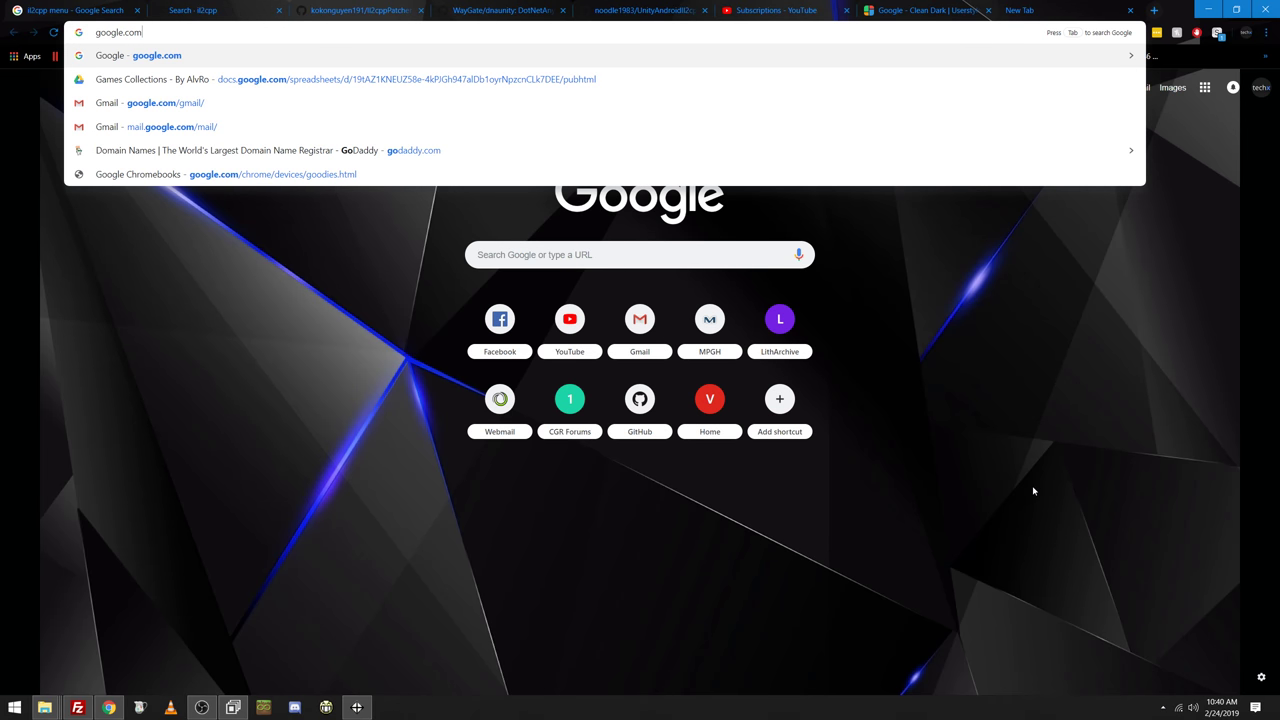
key(Return)
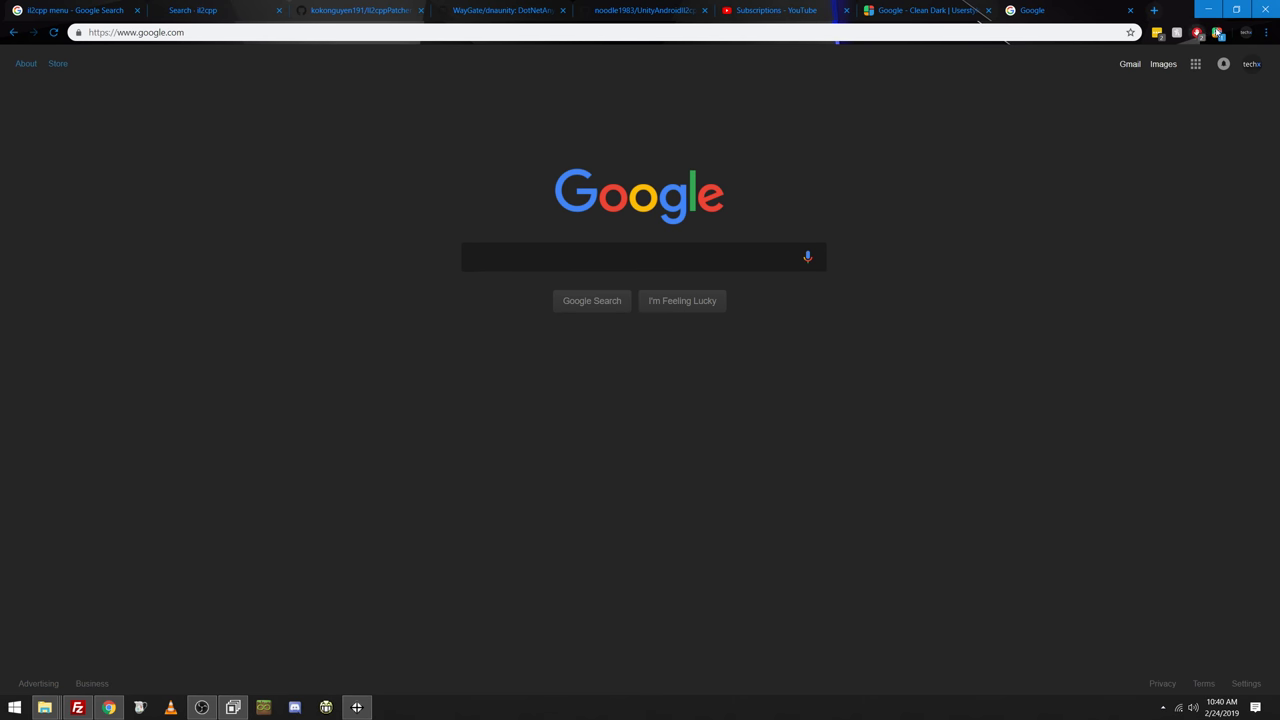
Open the Google - Clean Dark style's CSS in the Stylish editor and scroll through it
click(1217, 32)
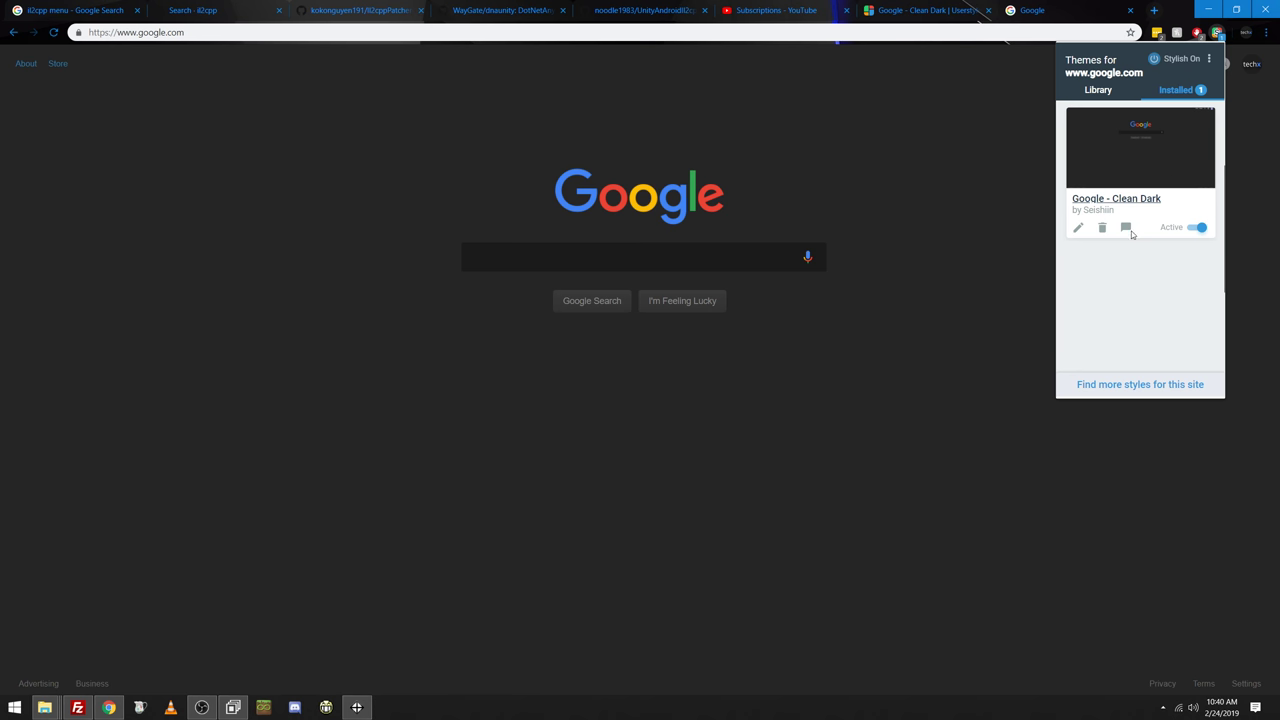
click(1079, 228)
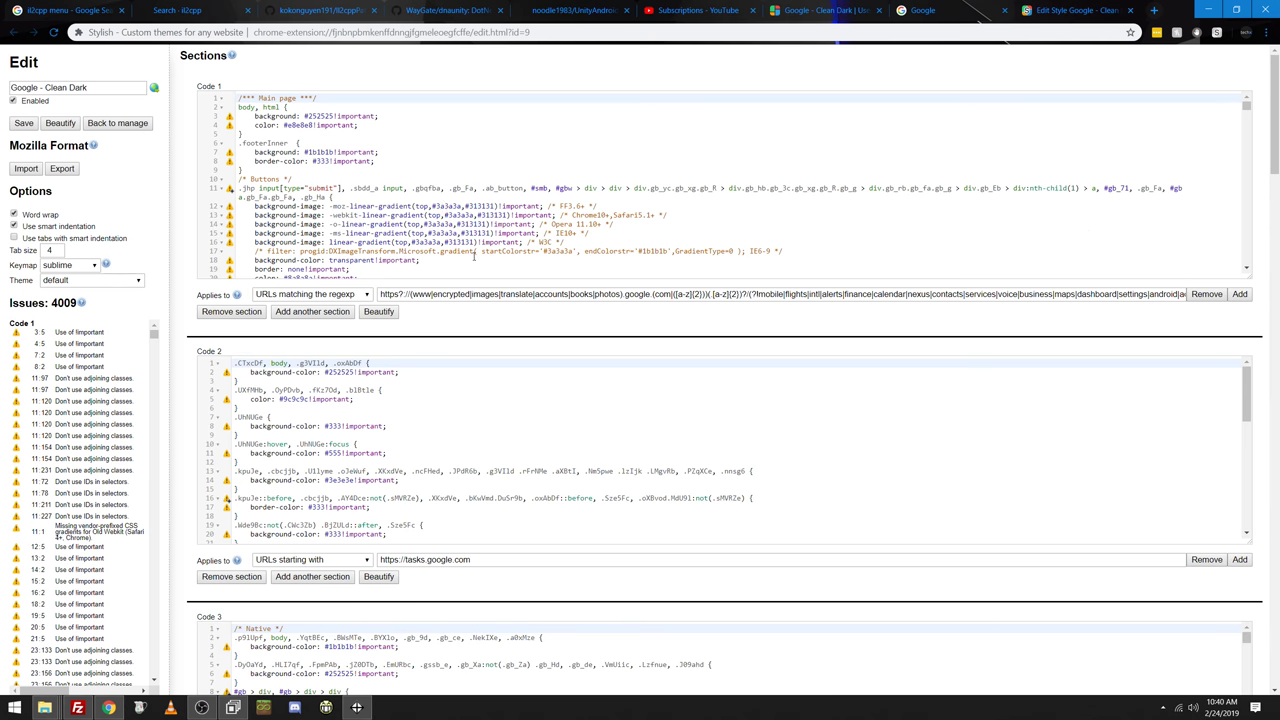
scroll(490, 188, down, 20)
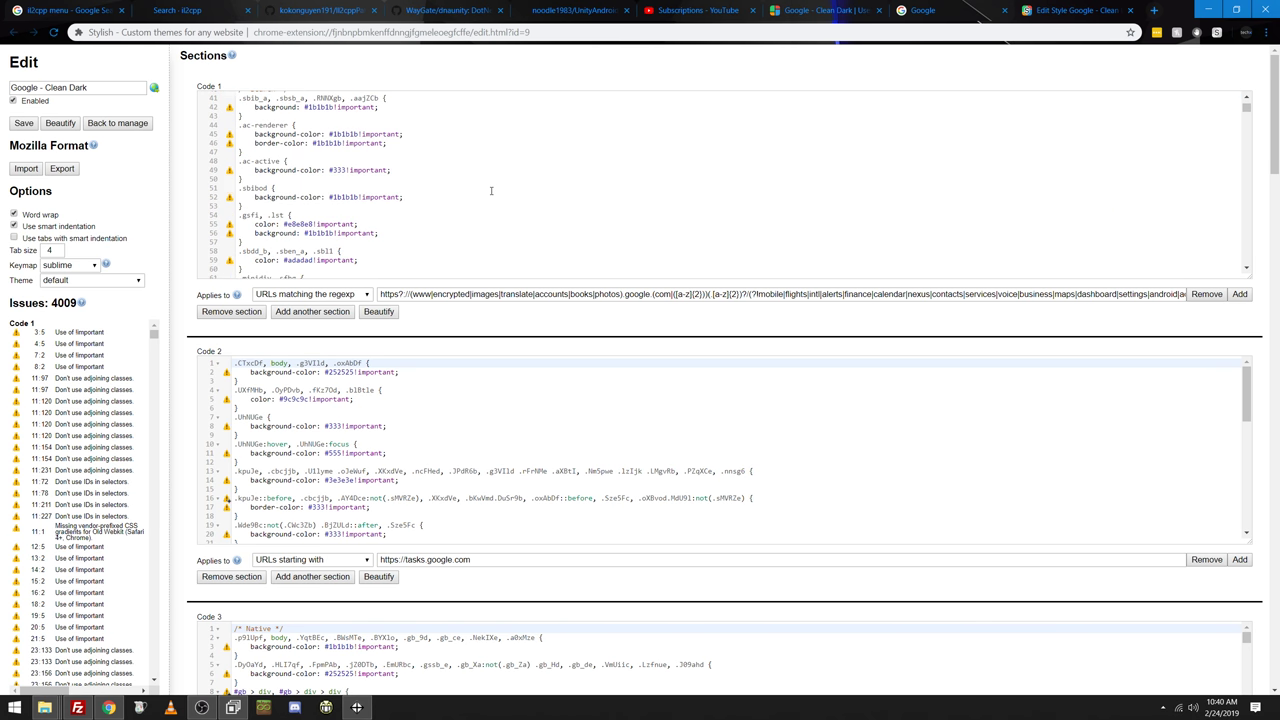
scroll(490, 184, down, 20)
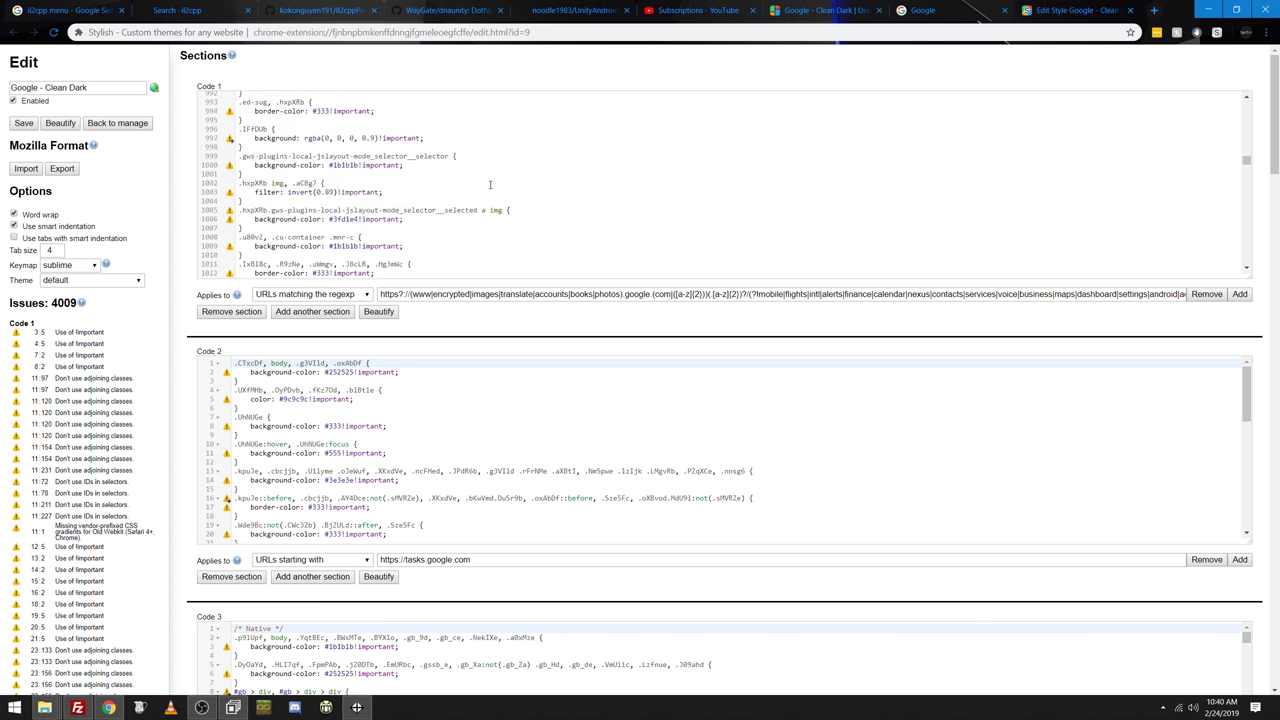
scroll(490, 184, down, 20)
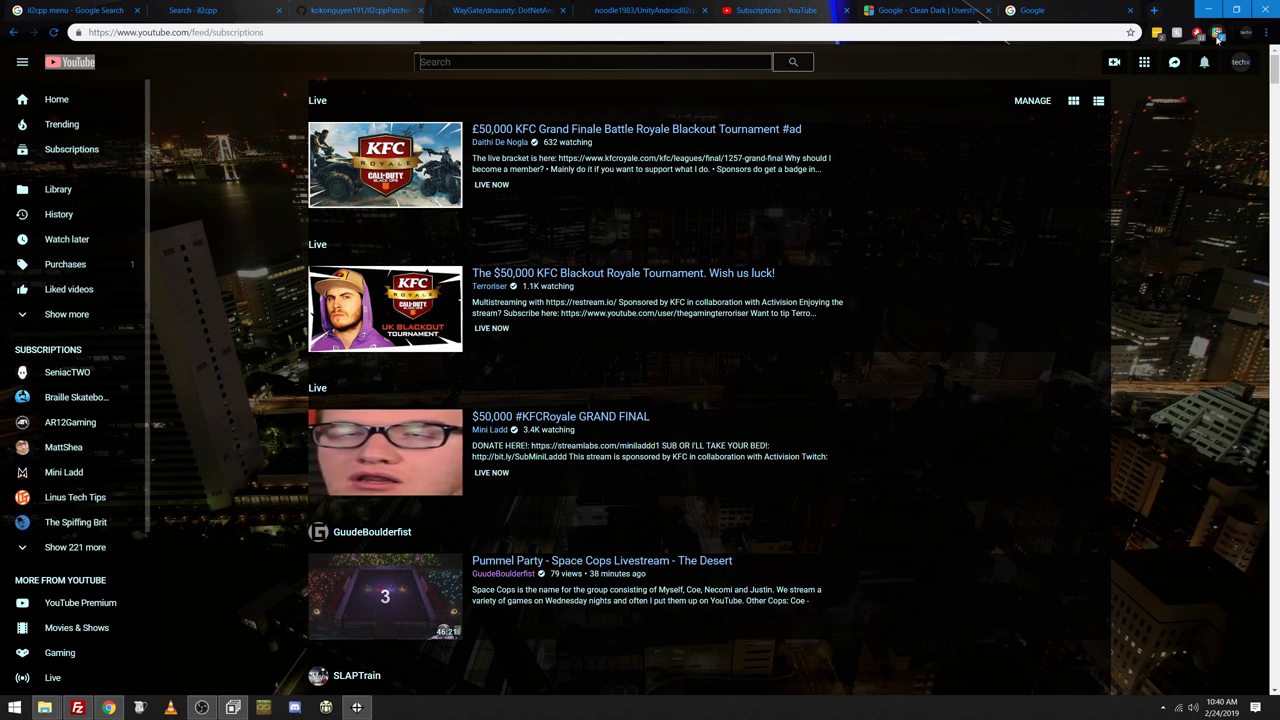
Open YouTube Theme Changer in the Stylish editor and select the wallpaper URL in Code 2
click(1217, 35)
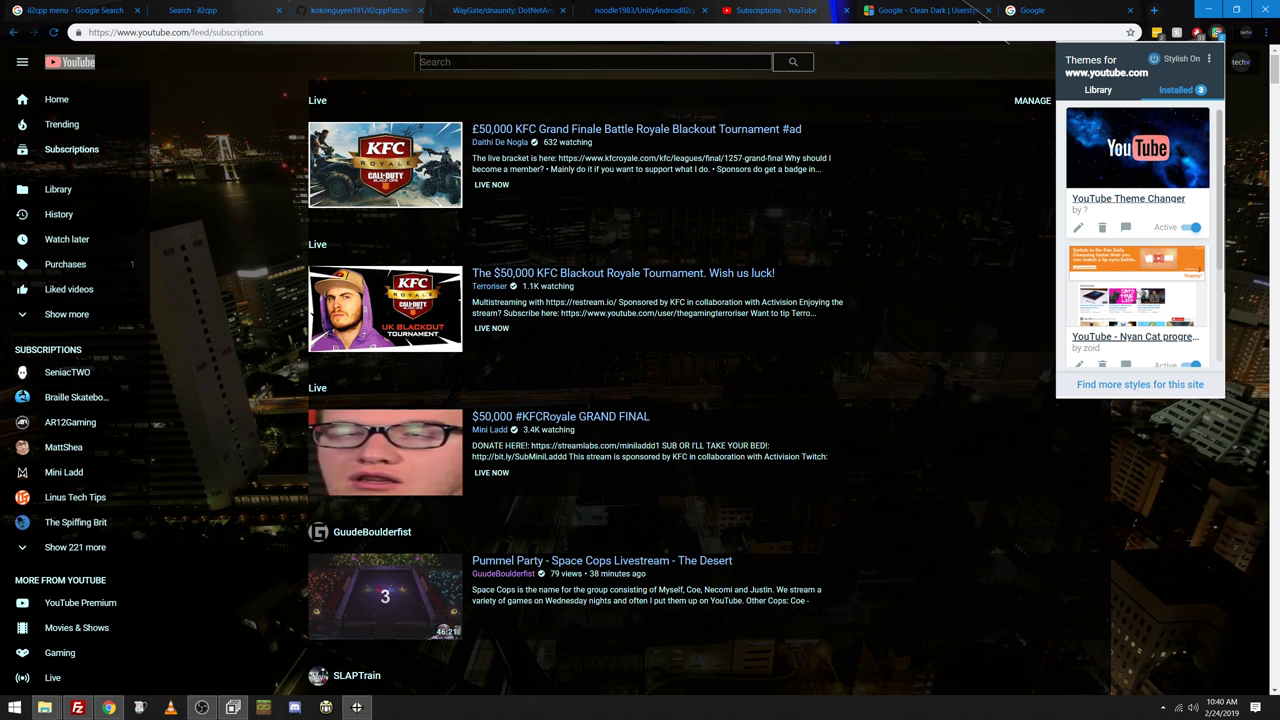
click(1079, 228)
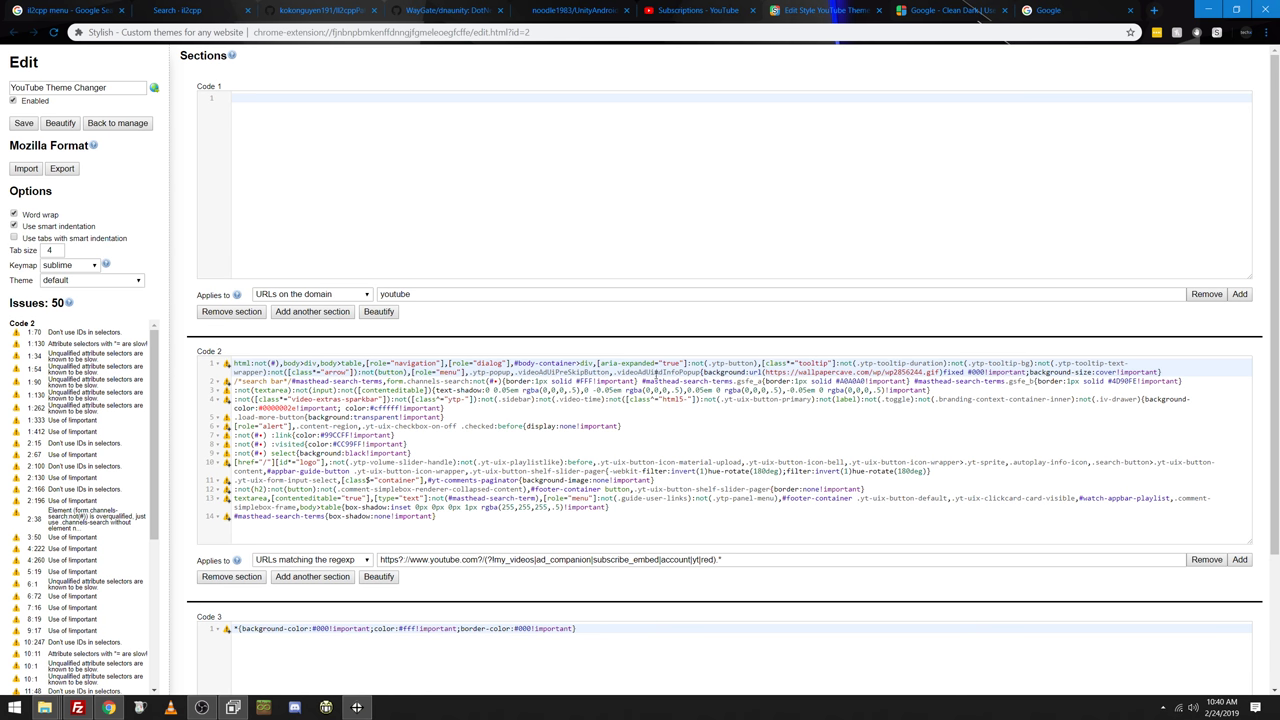
drag(938, 372, 767, 372)
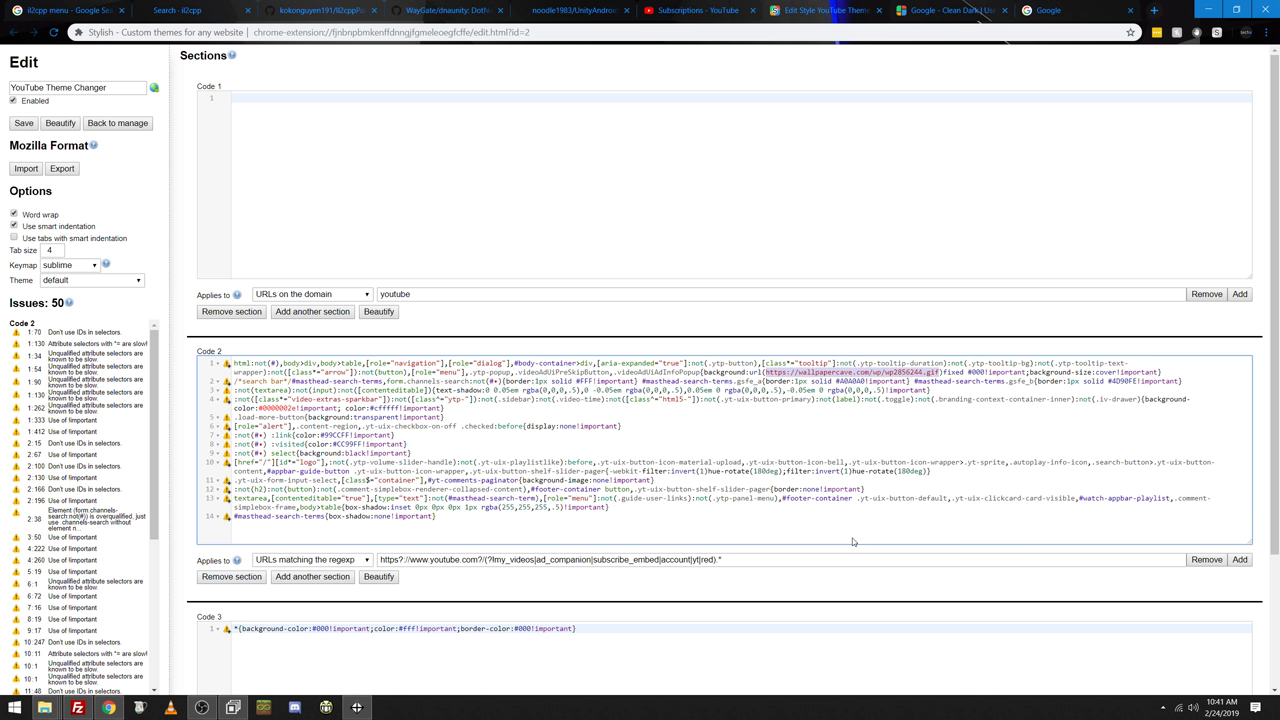
Search Google for 'city scape' and show the image results
click(1095, 8)
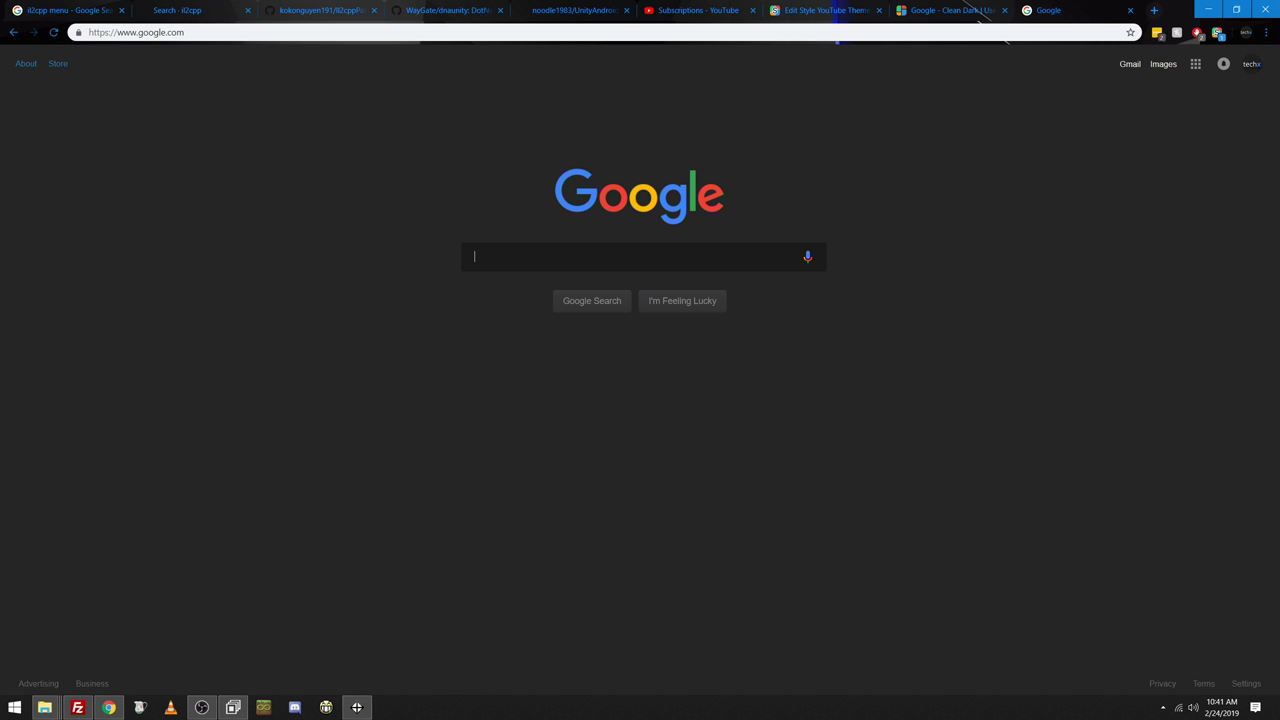
click(615, 257)
text(city)
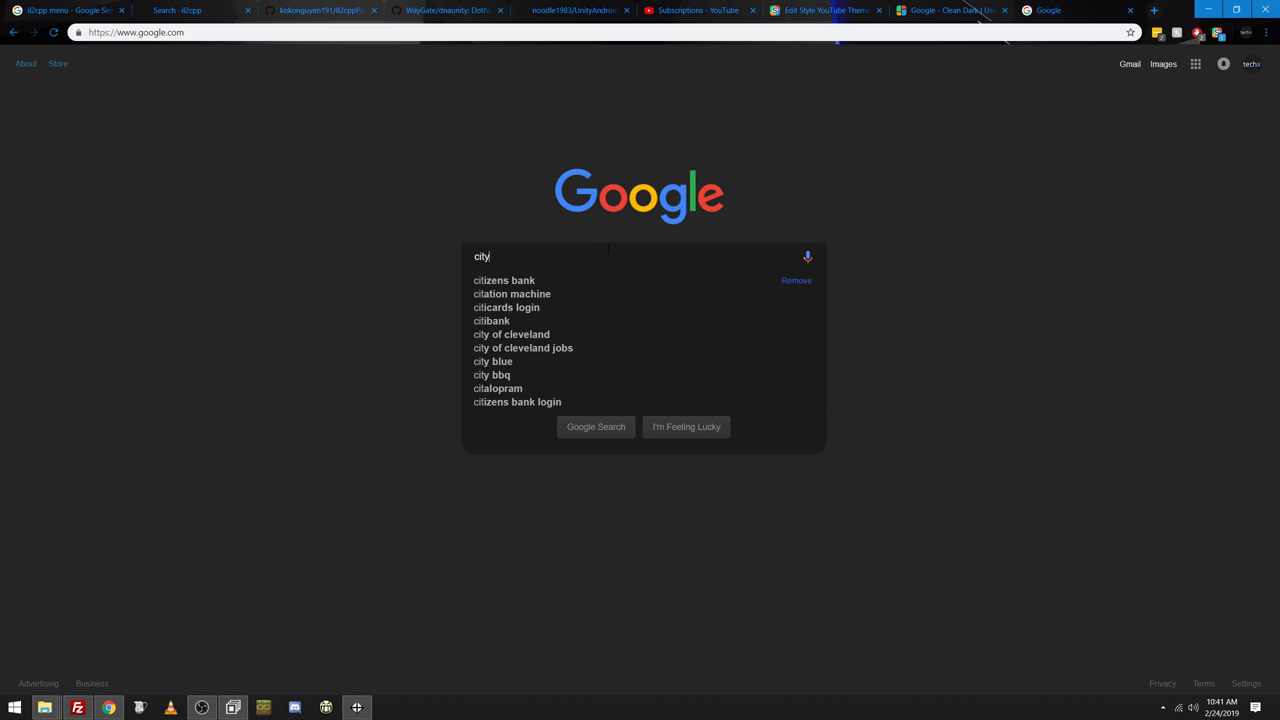
text( scape)
key(Return)
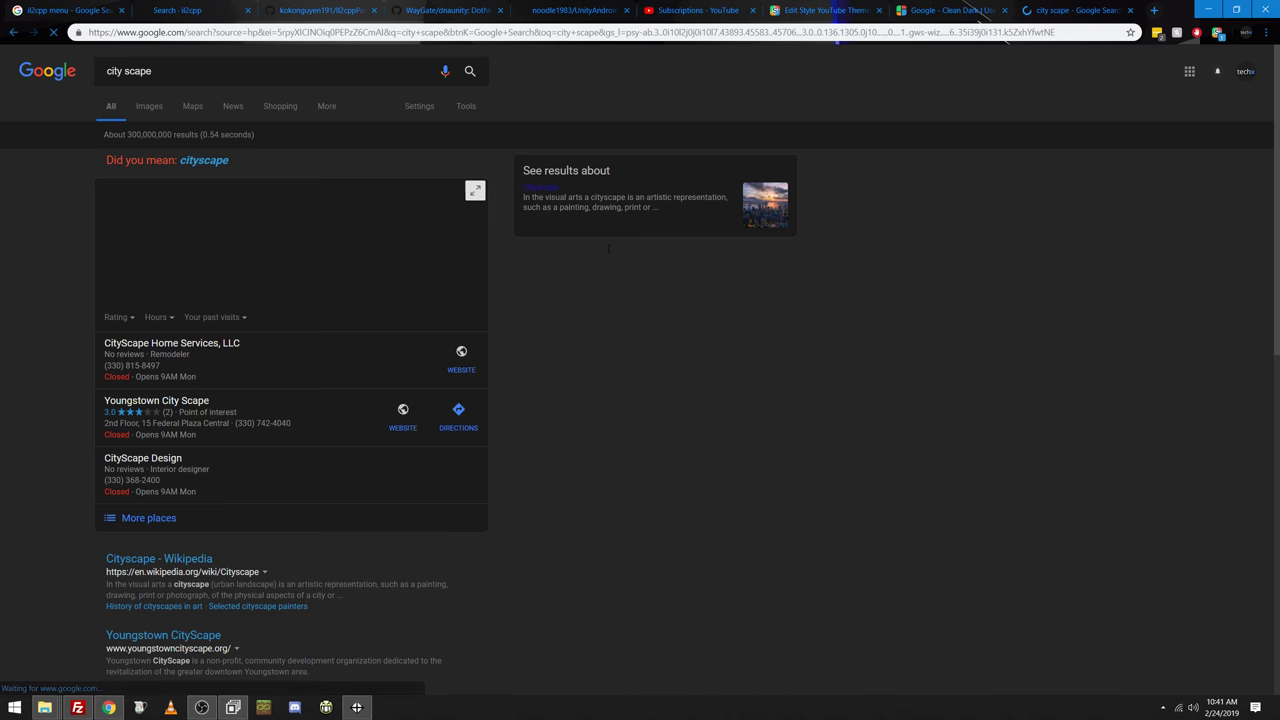
click(146, 107)
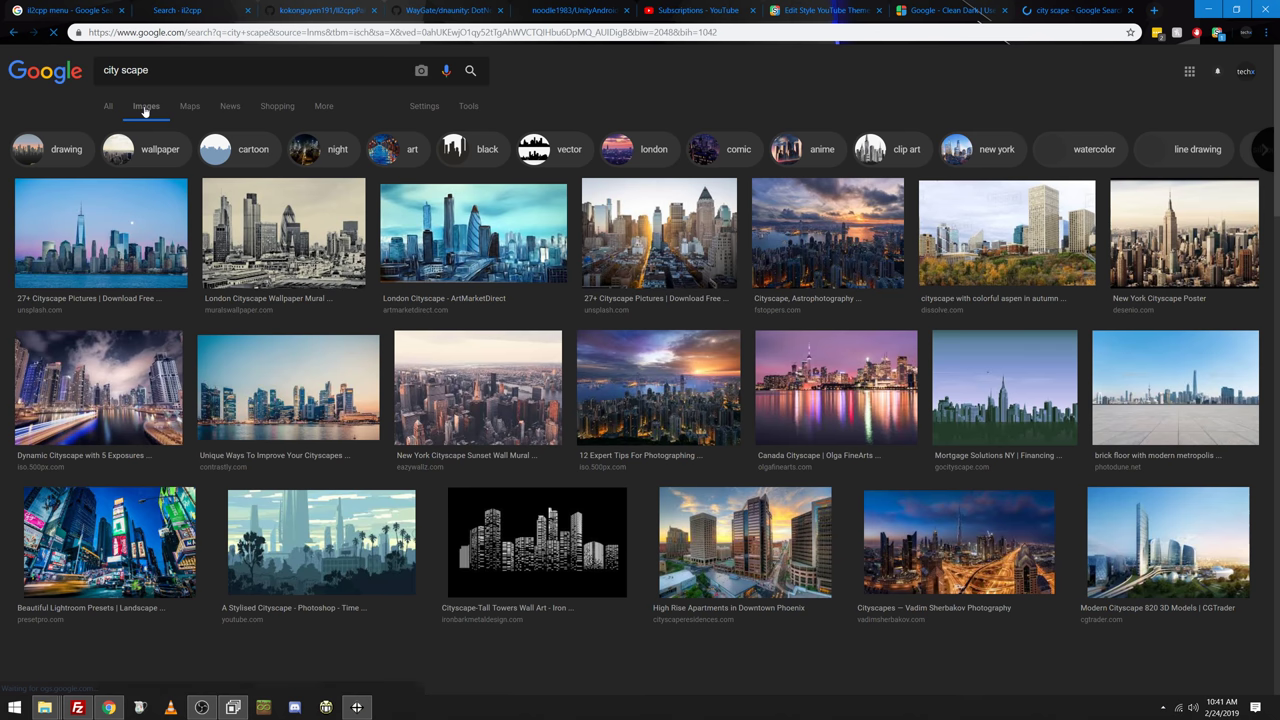
Filter the image results to animated images larger than 2 MP
click(468, 106)
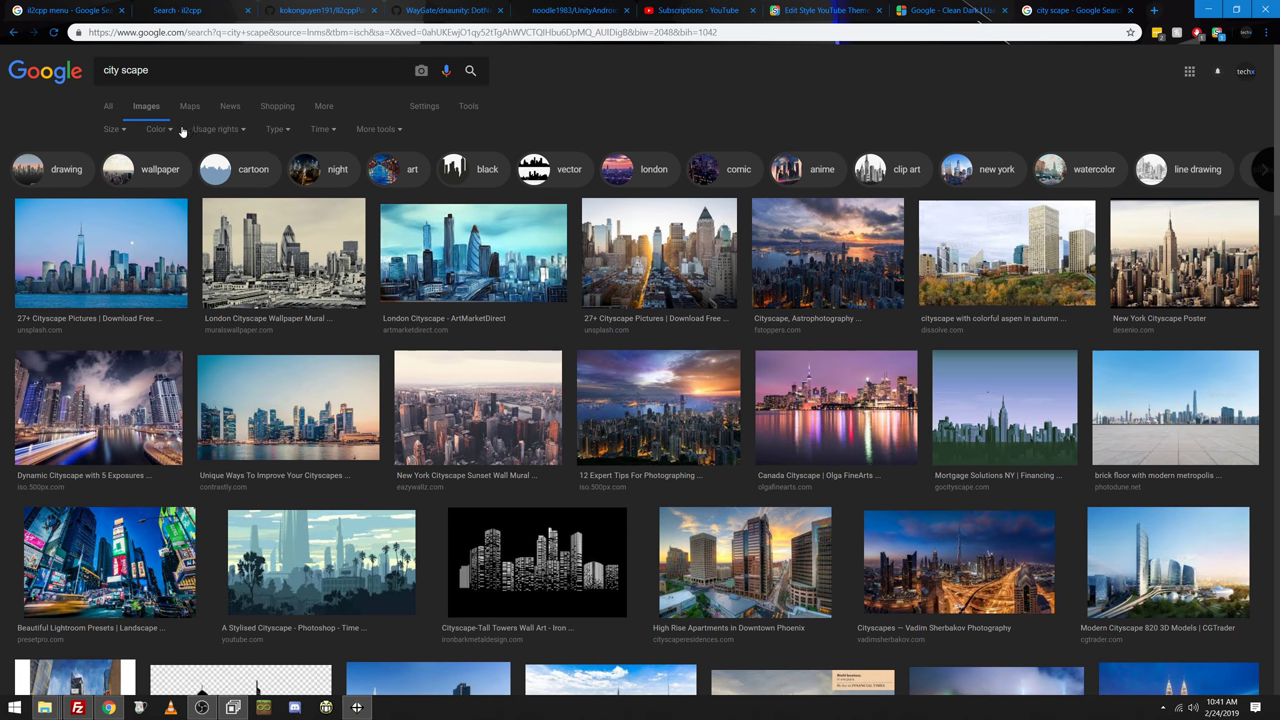
click(115, 129)
mouse_move(140, 220)
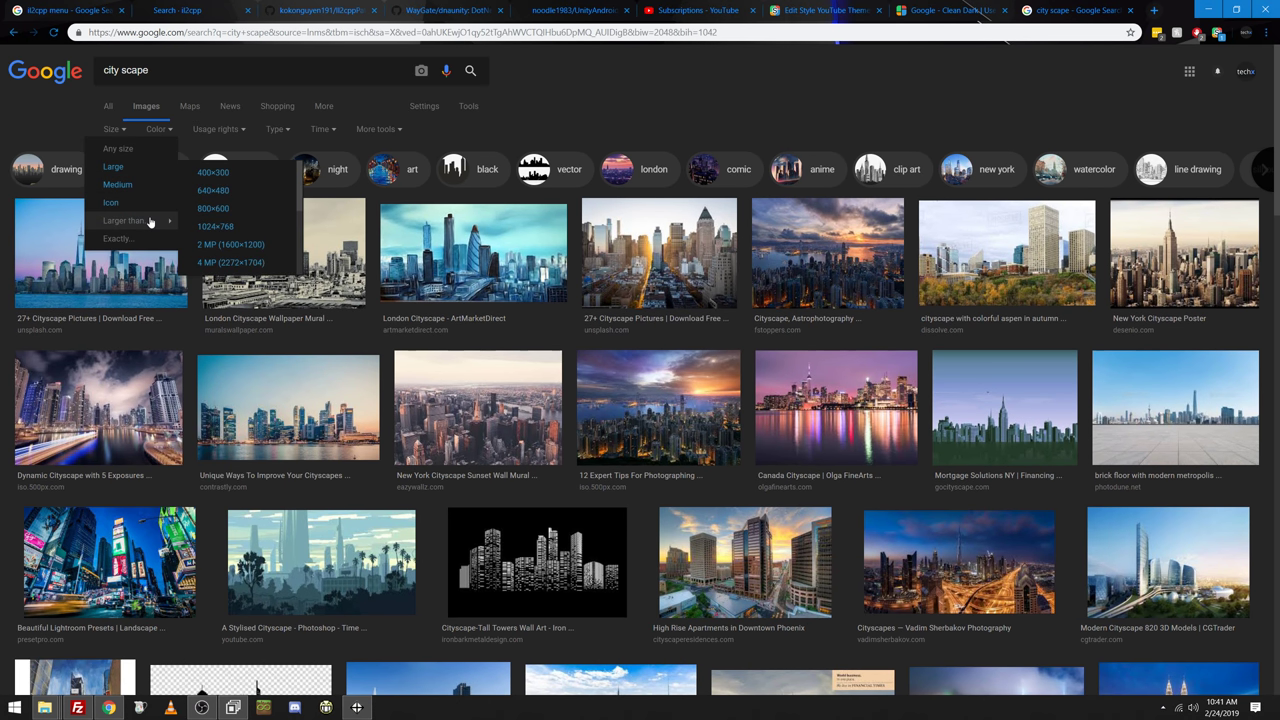
click(245, 250)
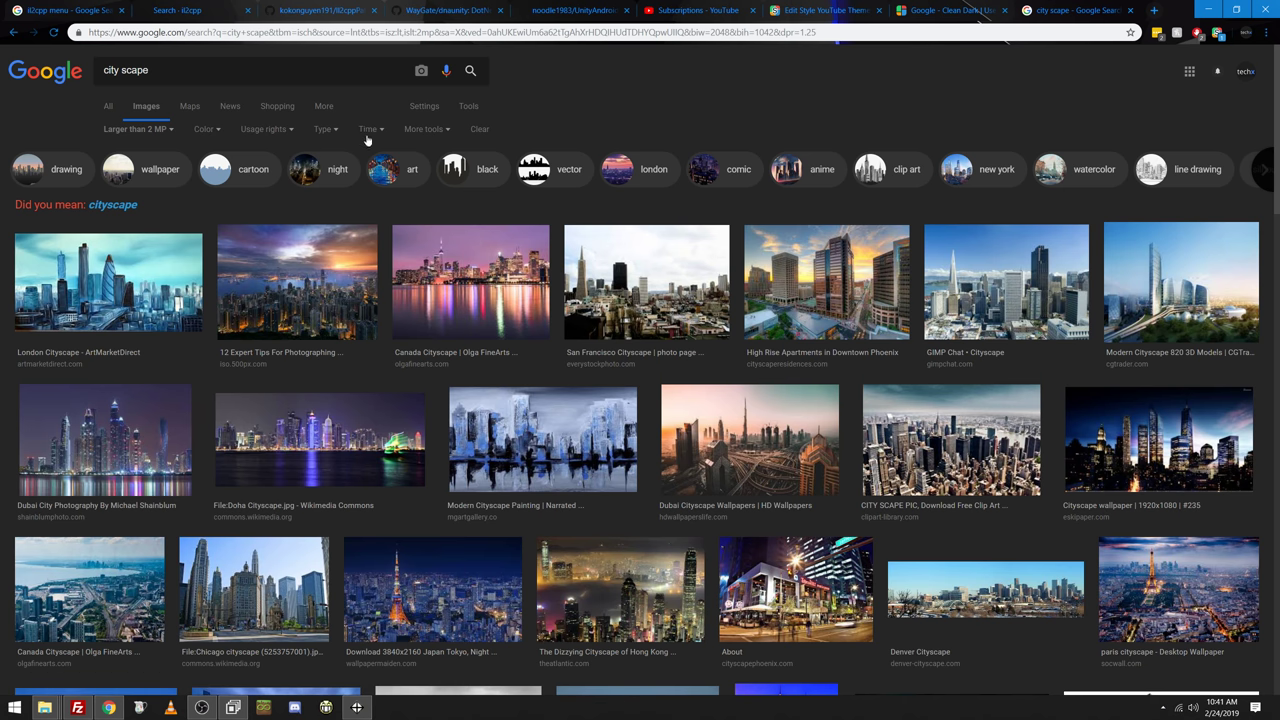
click(323, 129)
click(326, 241)
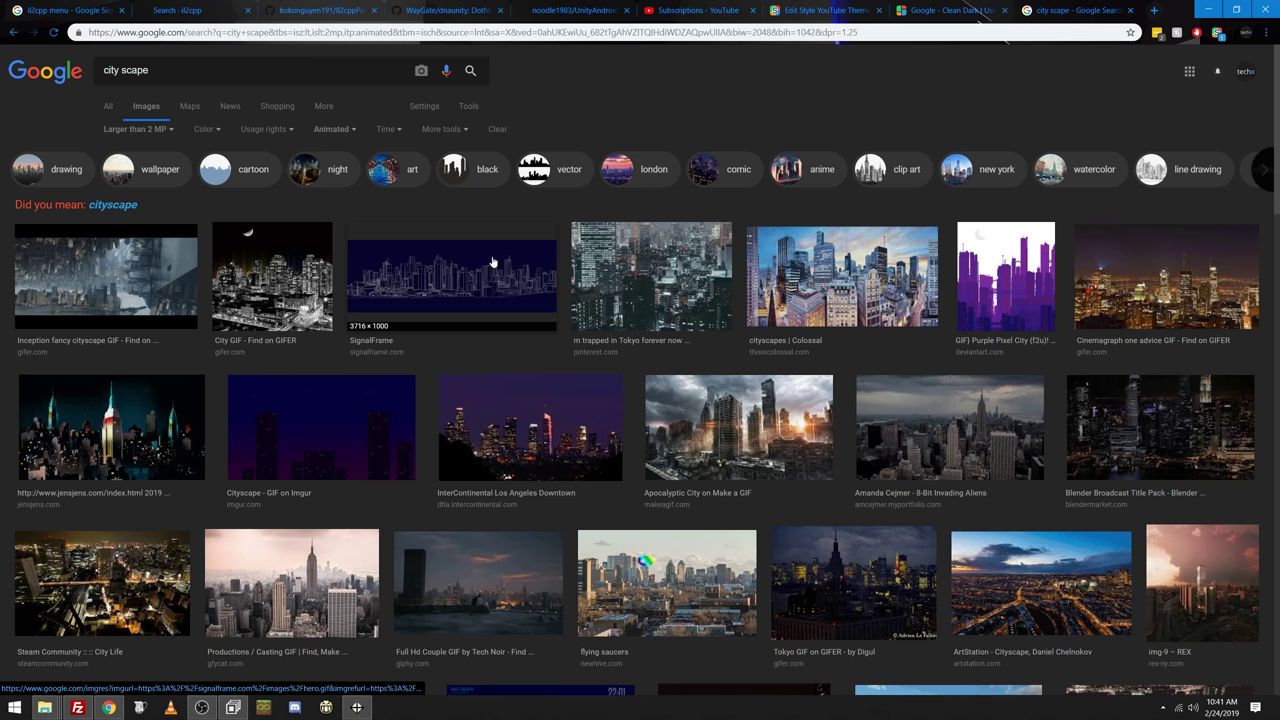
Preview the SignalFrame, GIFER, Inception, Tokyo and Colossal cityscape images
click(484, 267)
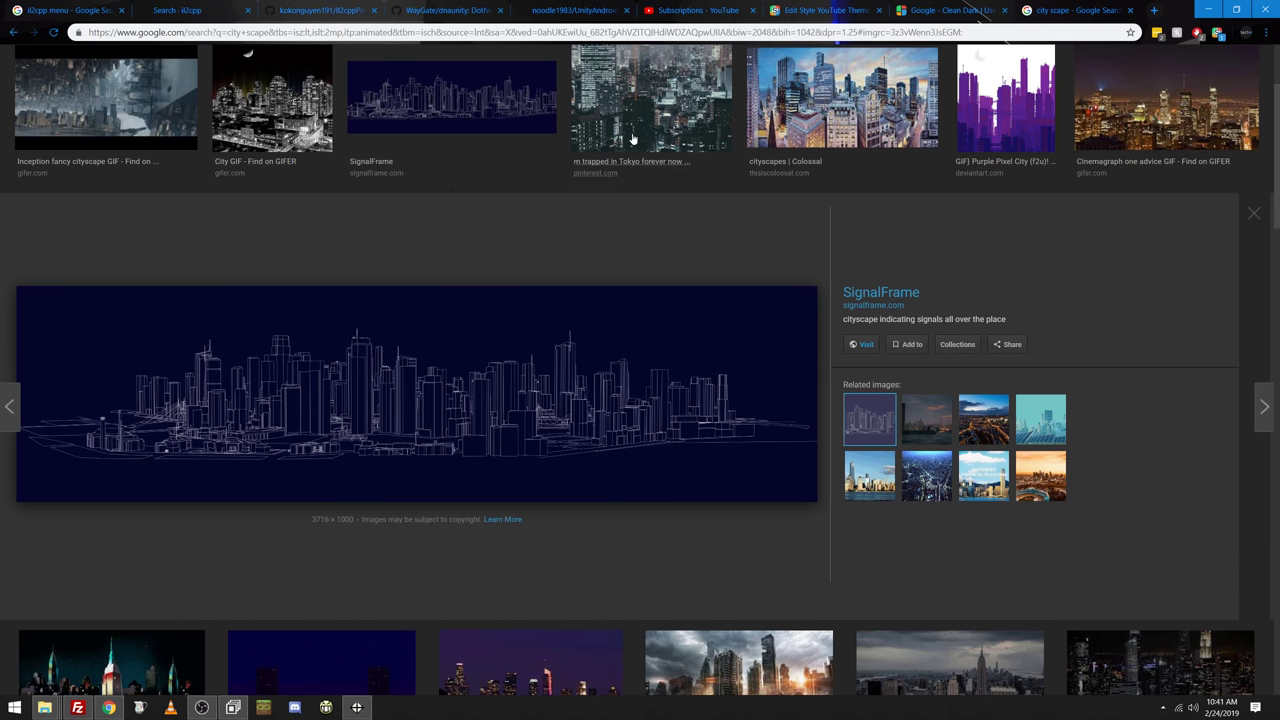
click(241, 99)
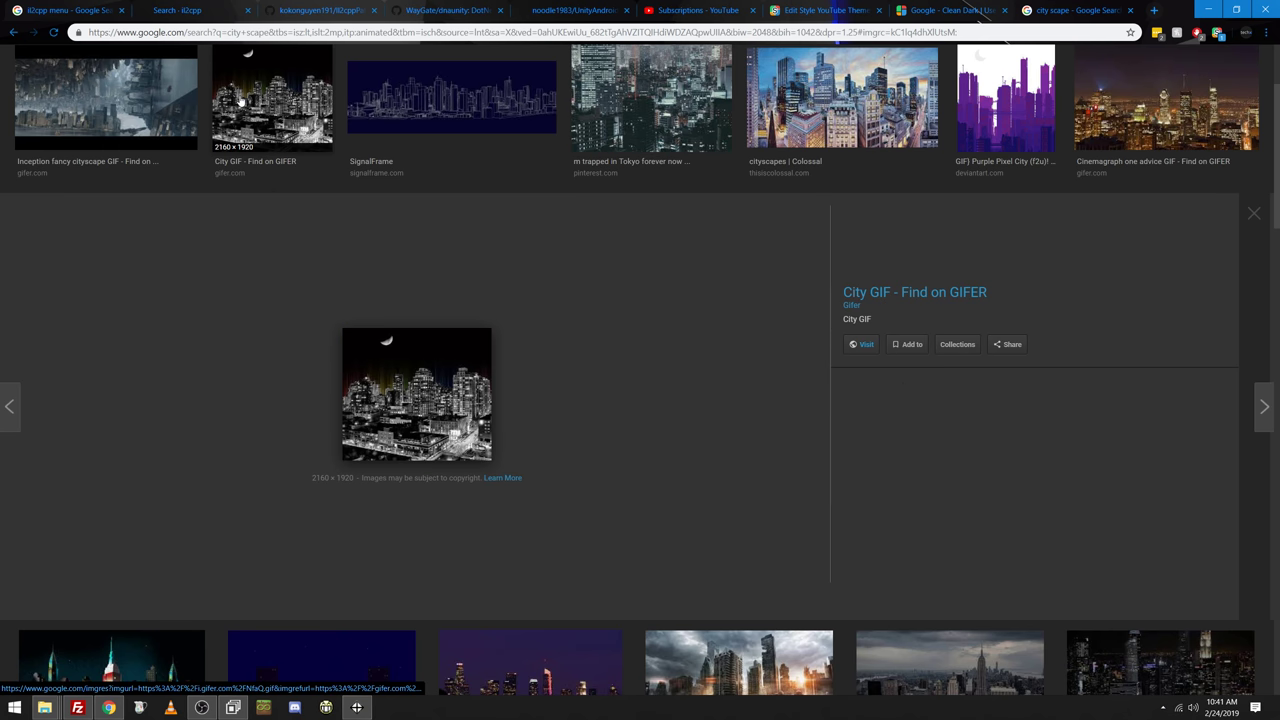
click(157, 103)
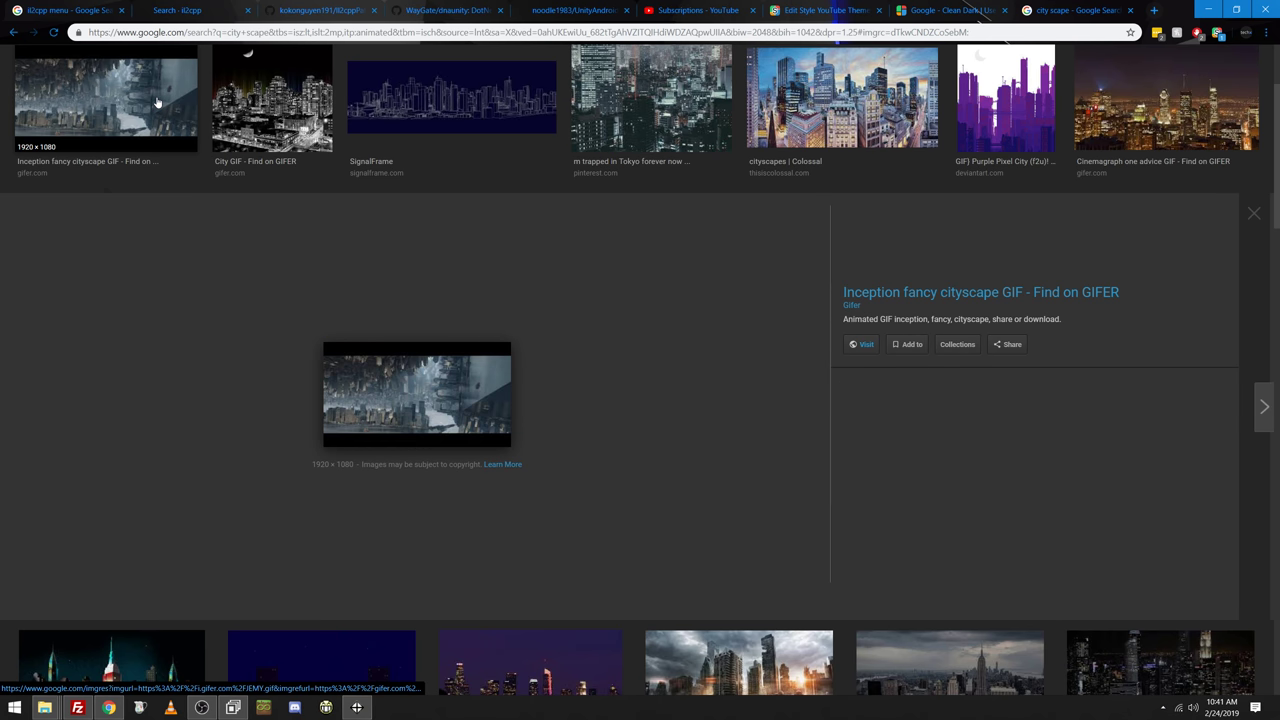
click(700, 87)
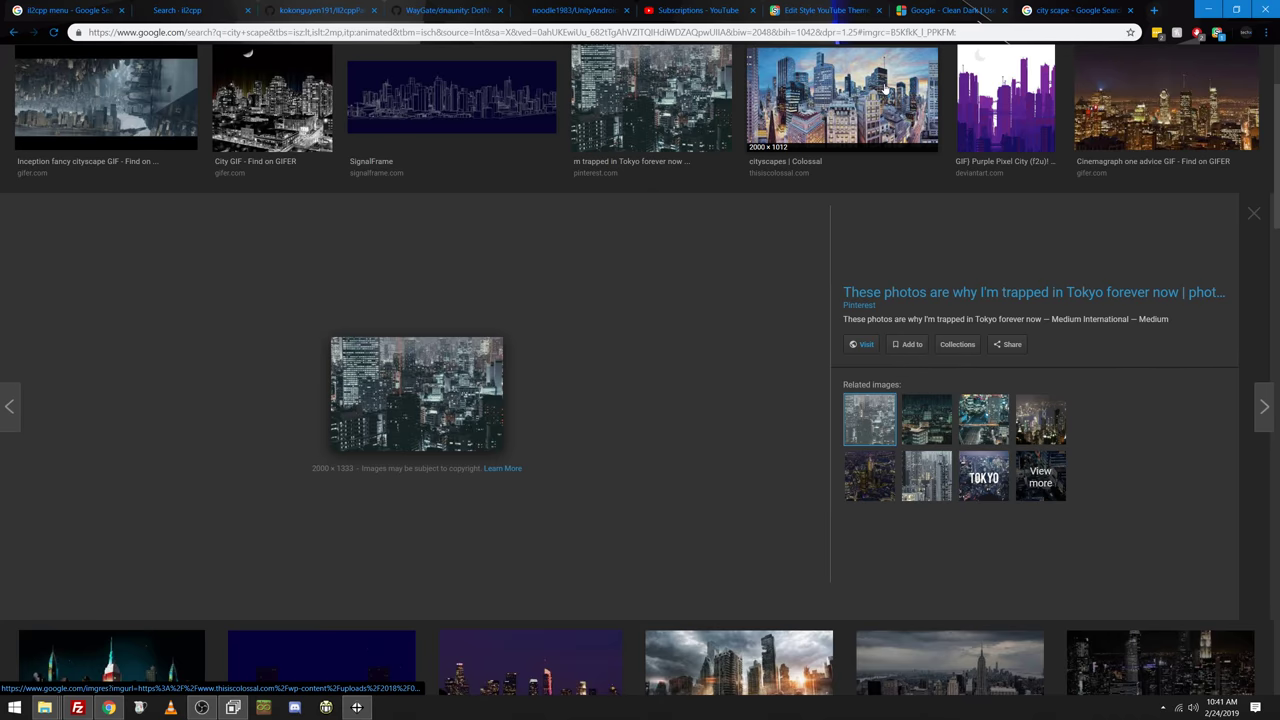
click(884, 88)
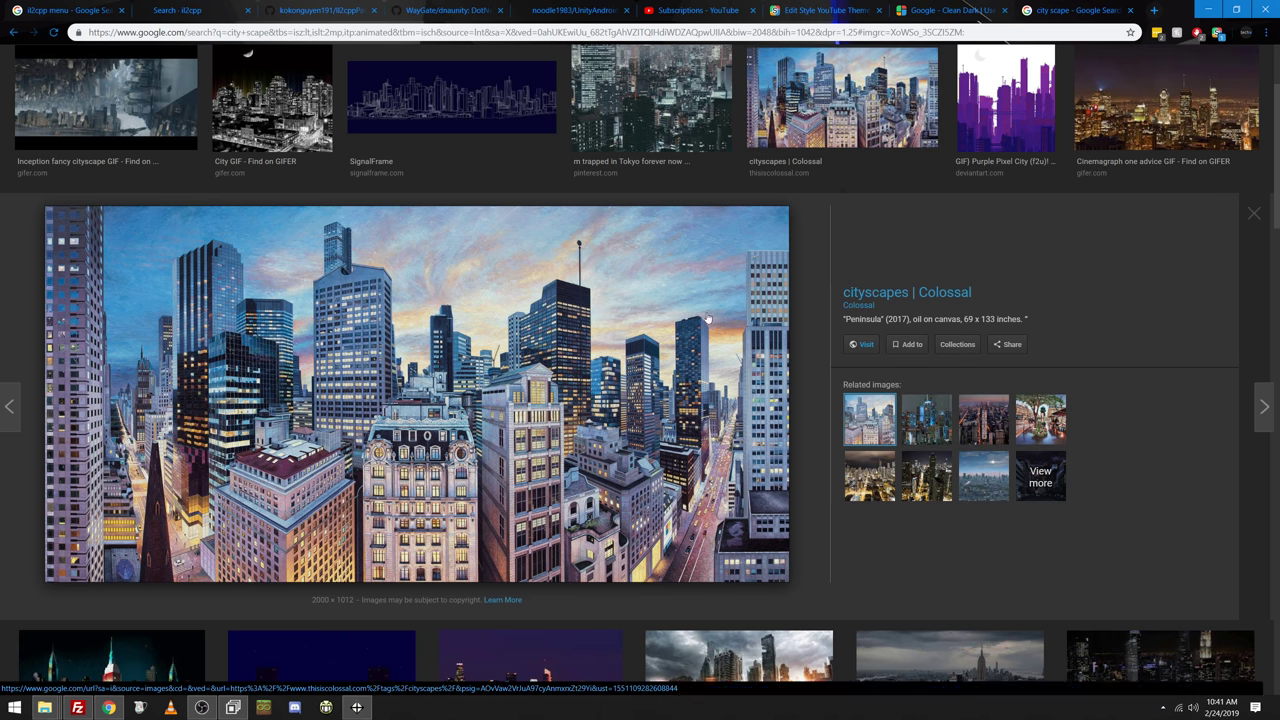
scroll(686, 366, up, 2)
scroll(686, 368, down, 1)
scroll(686, 371, up, 1)
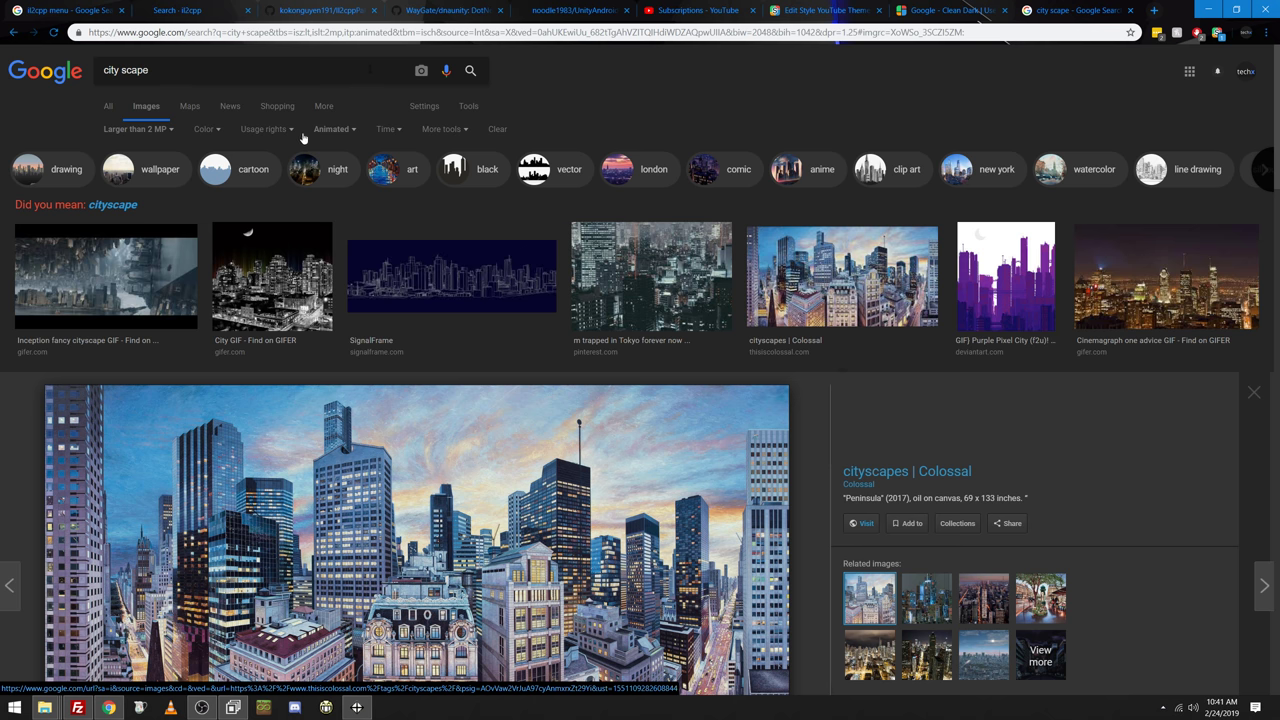
Restrict the city scape image search to GIF files with 'filetype:gif'
click(392, 129)
click(395, 130)
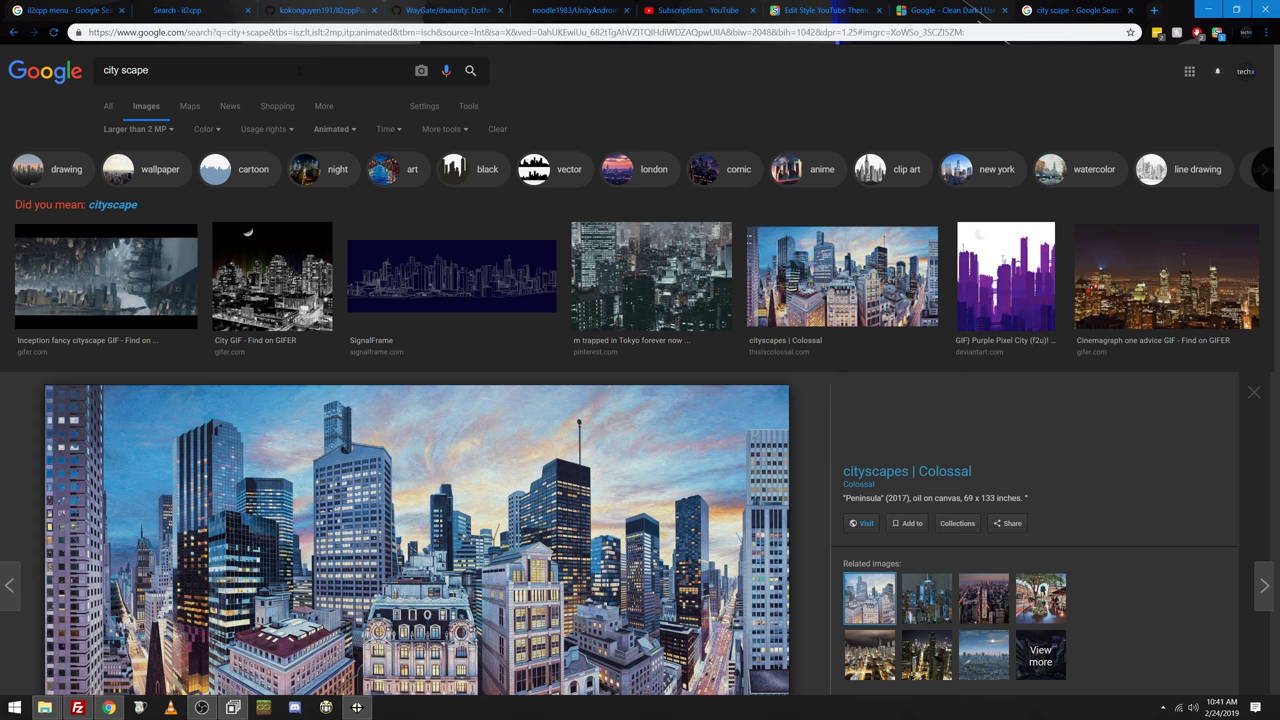
click(299, 71)
text(filetype:gif)
key(Return)
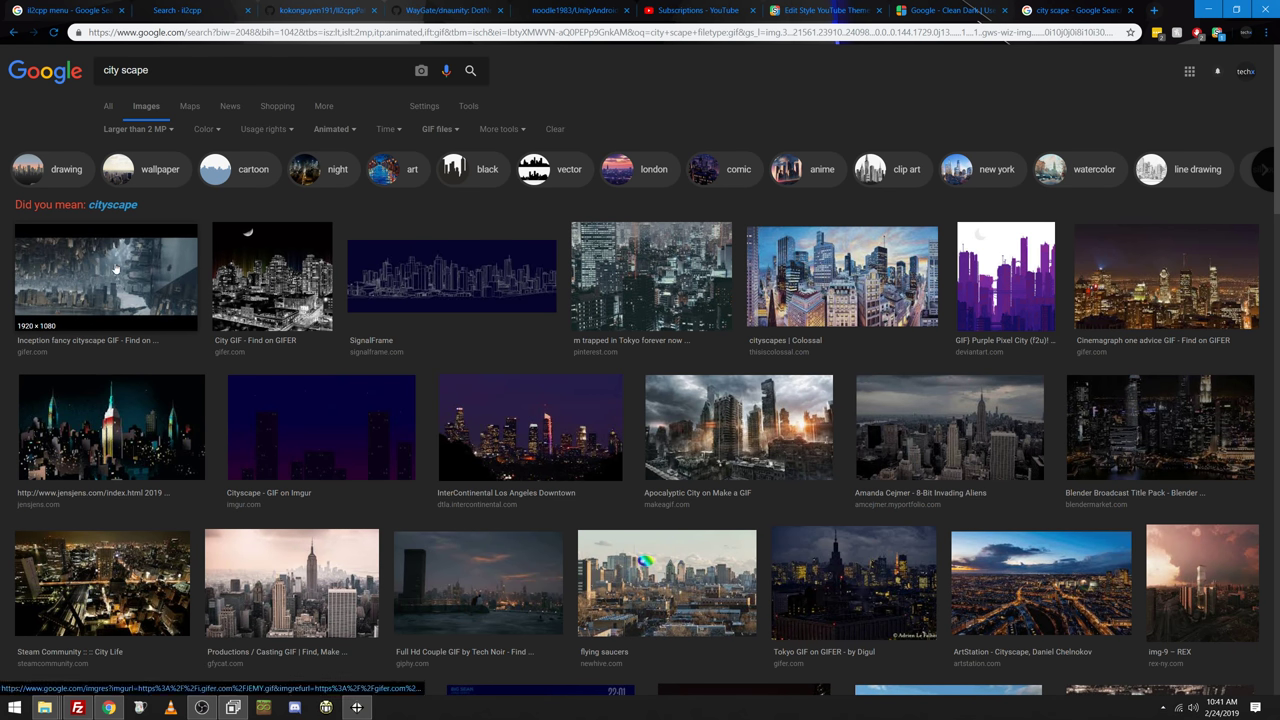
Preview several skyline GIFs, ending on the Imgur Cityscape GIF with its image menu open
click(1140, 287)
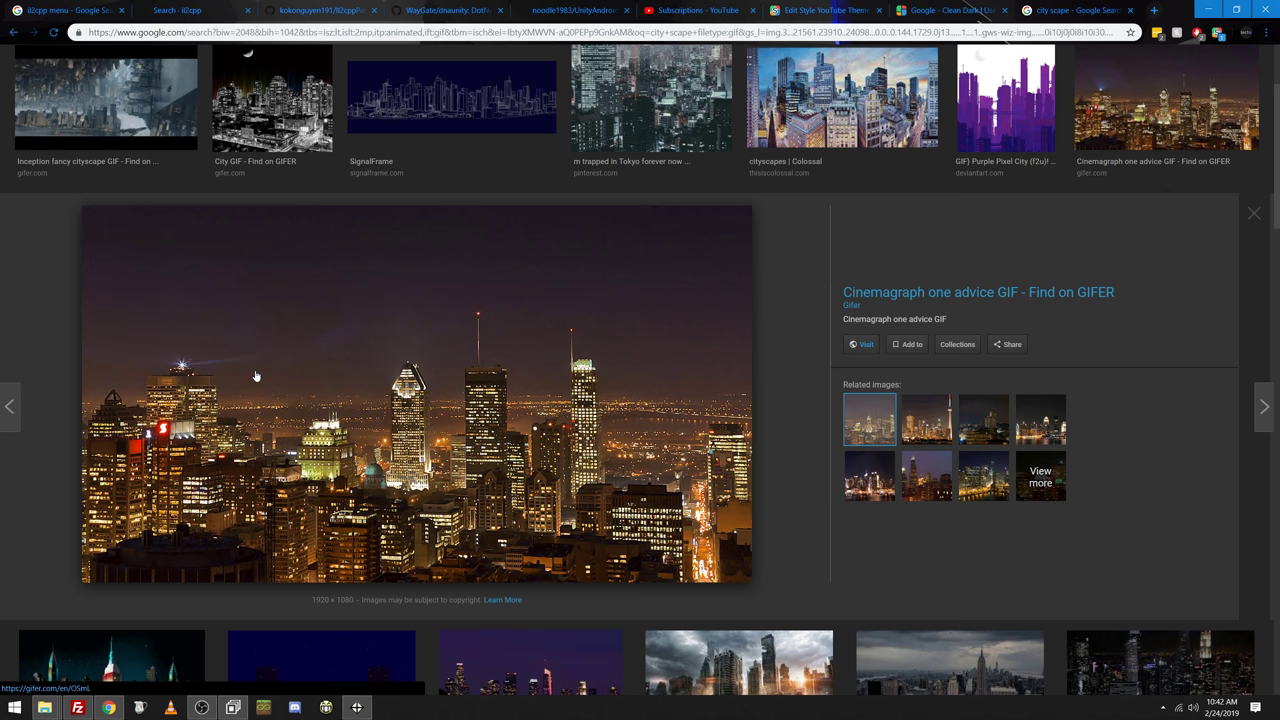
click(939, 422)
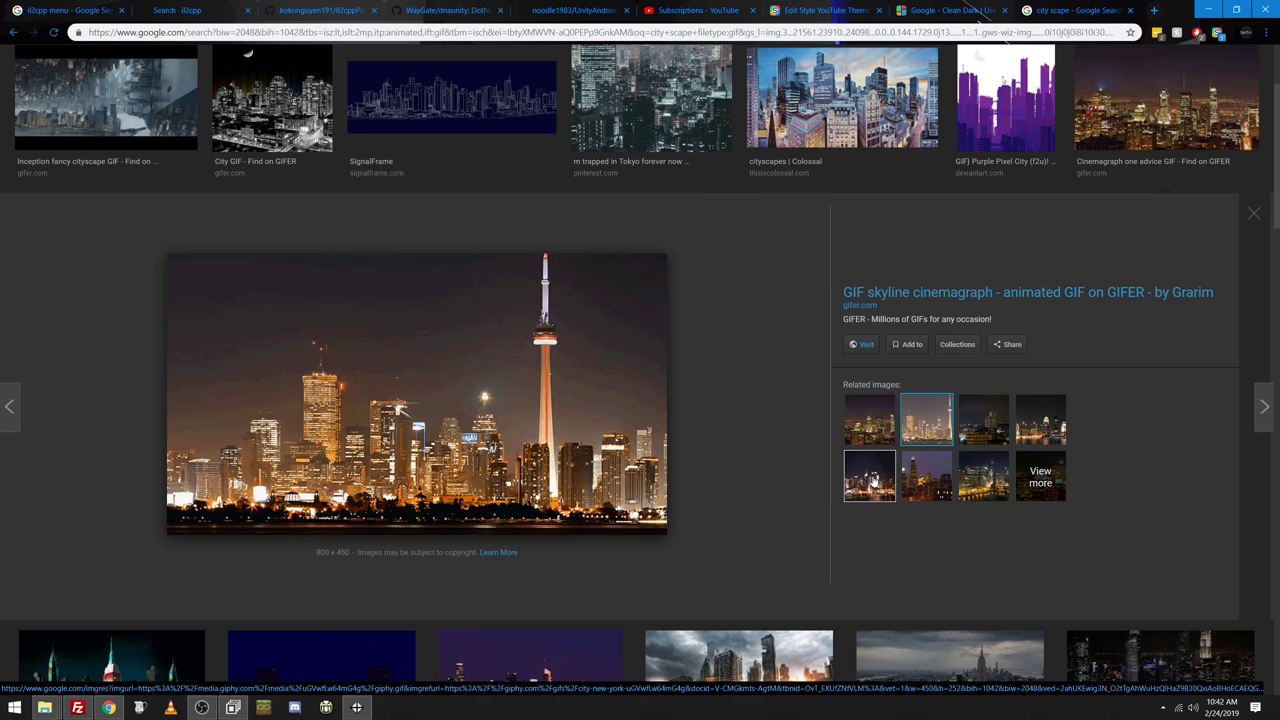
click(869, 476)
scroll(942, 476, down, 5)
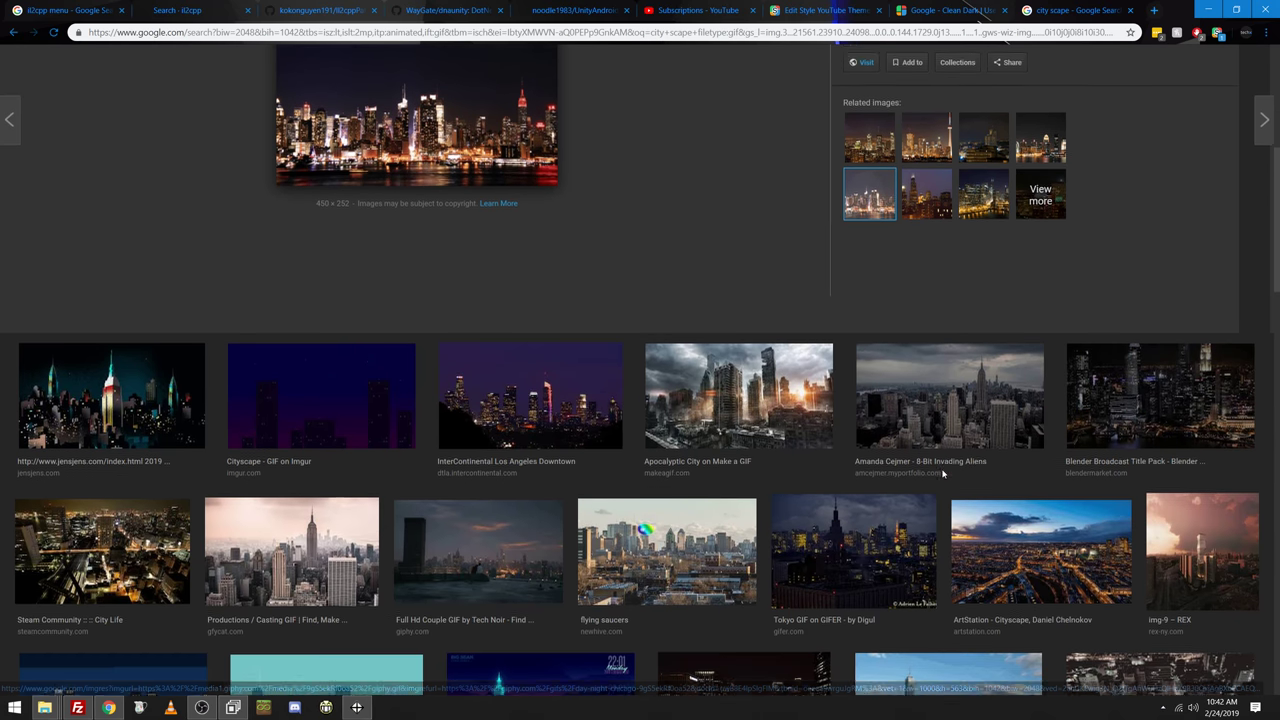
click(135, 355)
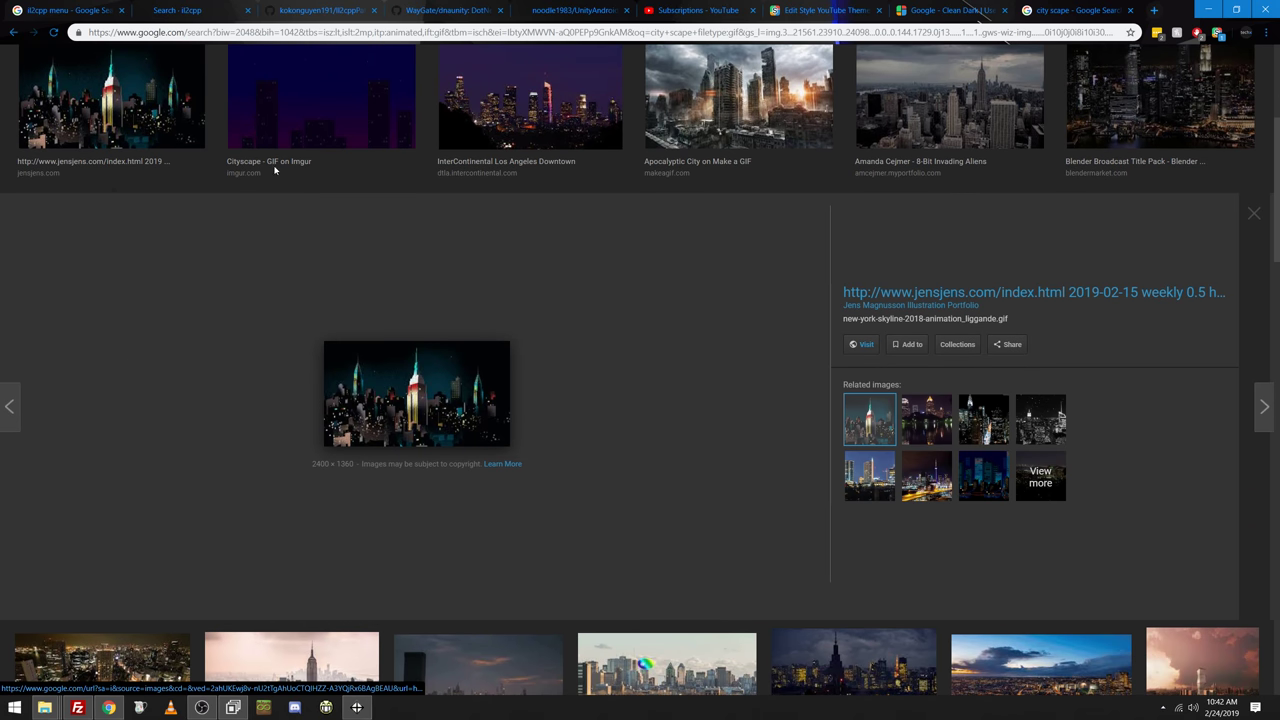
click(347, 100)
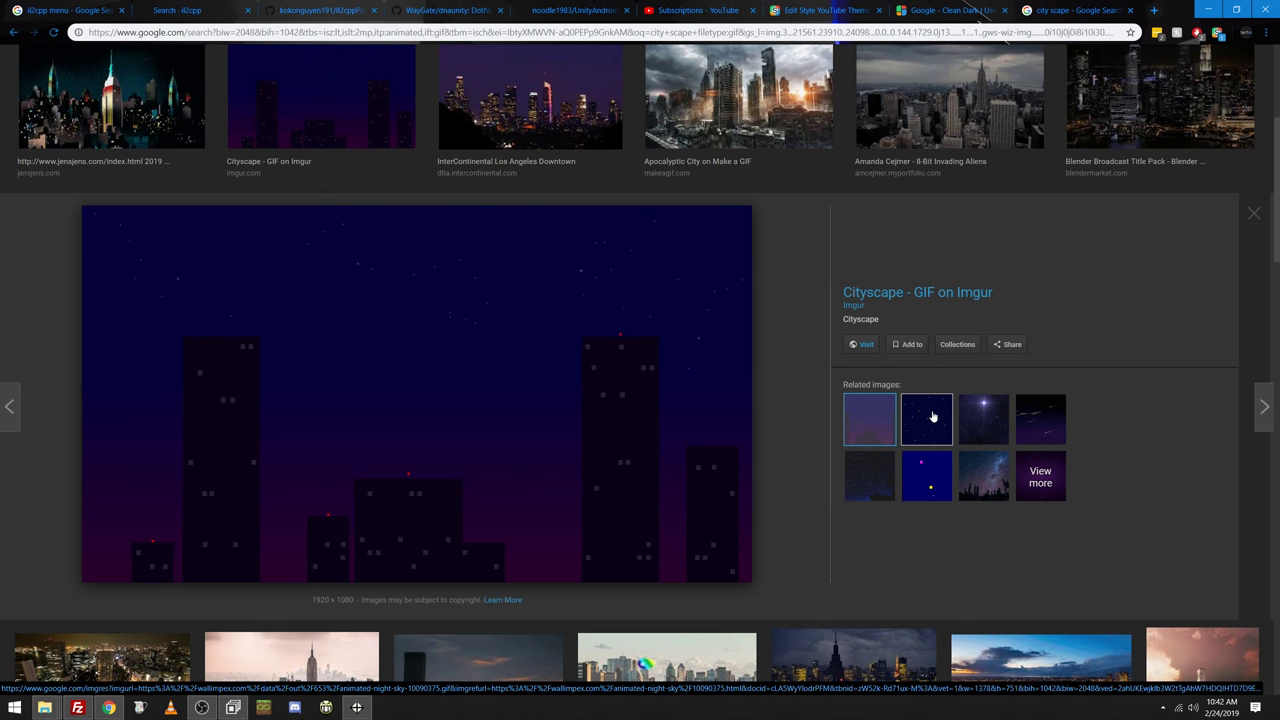
right_click(385, 400)
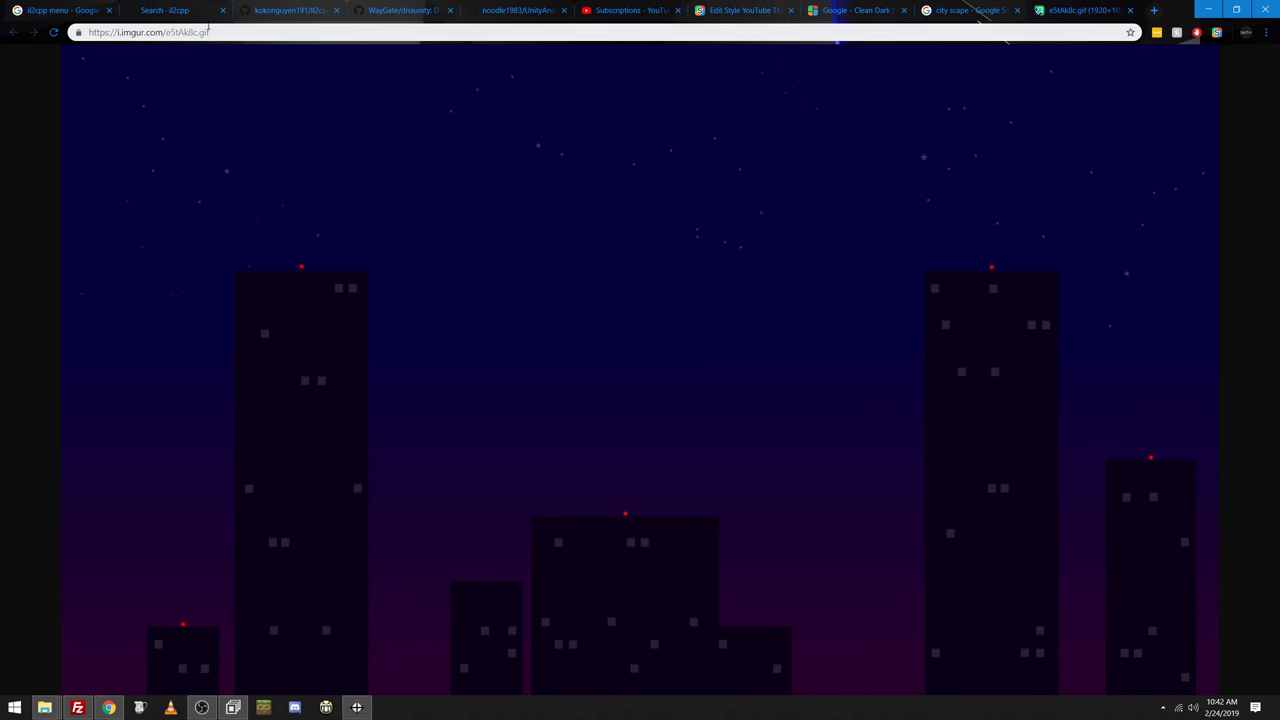
Select the Imgur GIF's full web address, then return to the Google - Clean Dark page
click(207, 31)
click(236, 37)
key(ctrl+a)
key(ctrl+c)
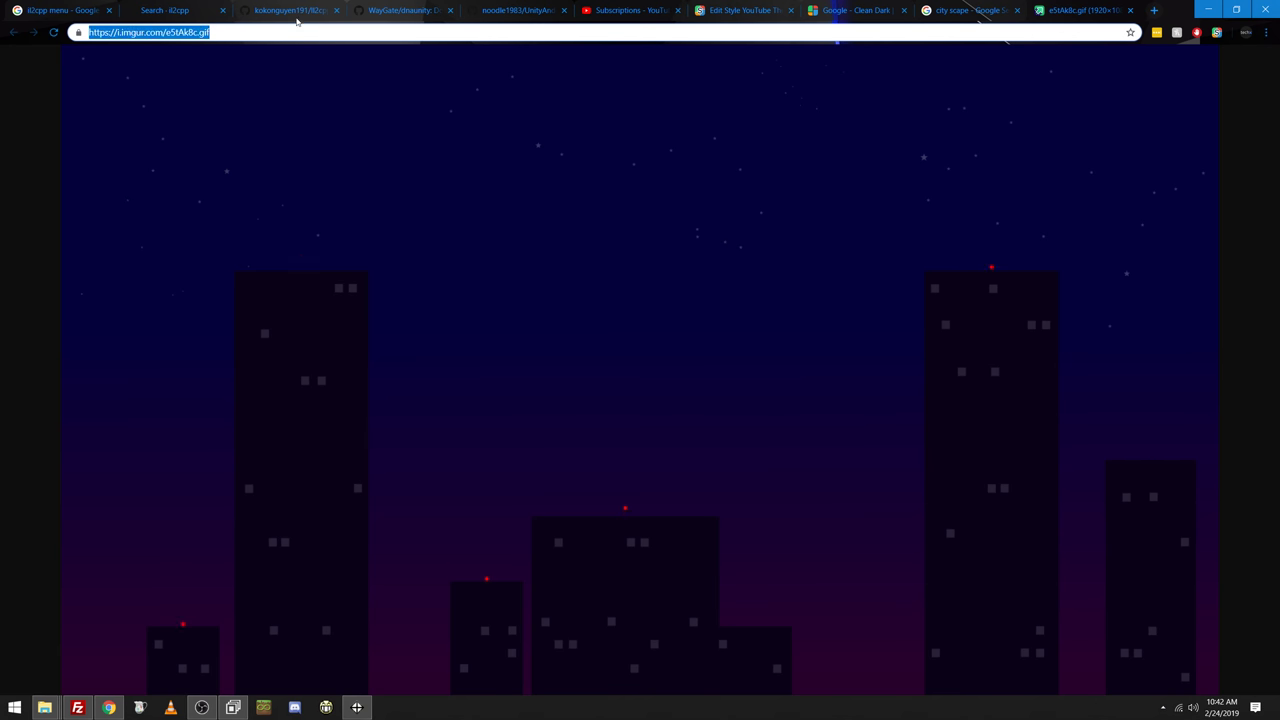
click(863, 6)
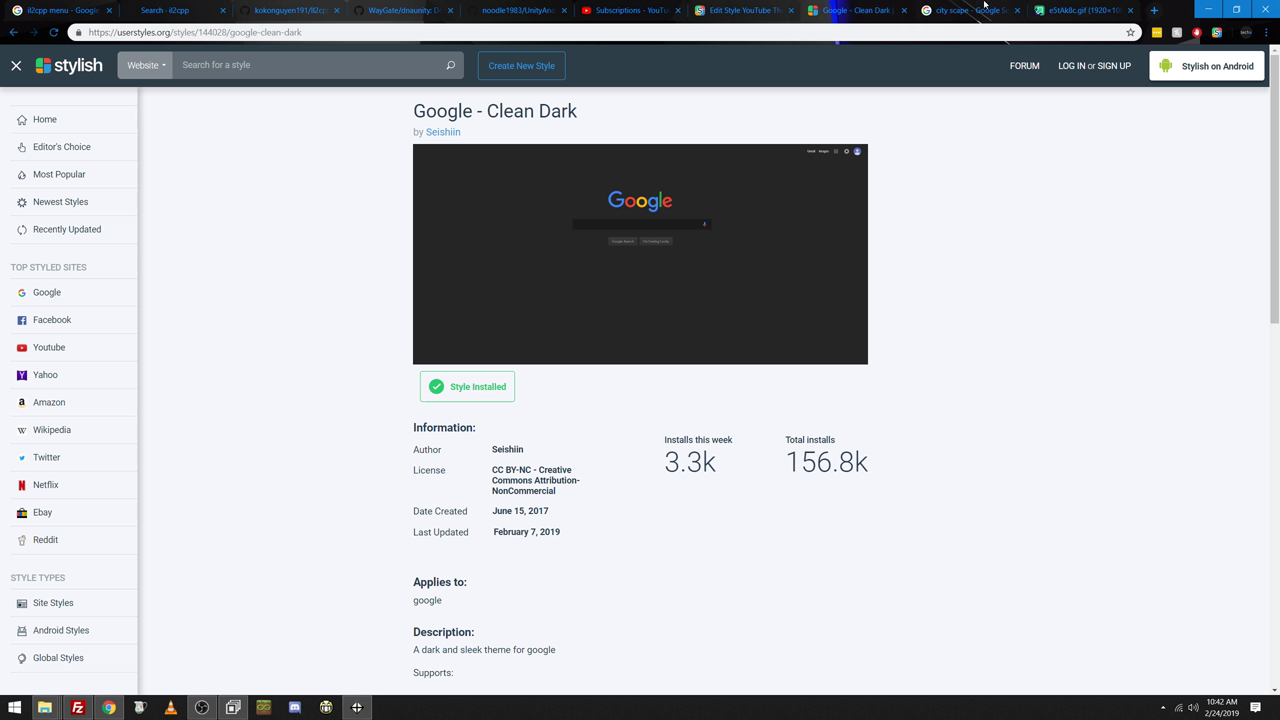
Replace the wallpapercave URL in Code 2 with the Imgur GIF address and save the style
click(720, 10)
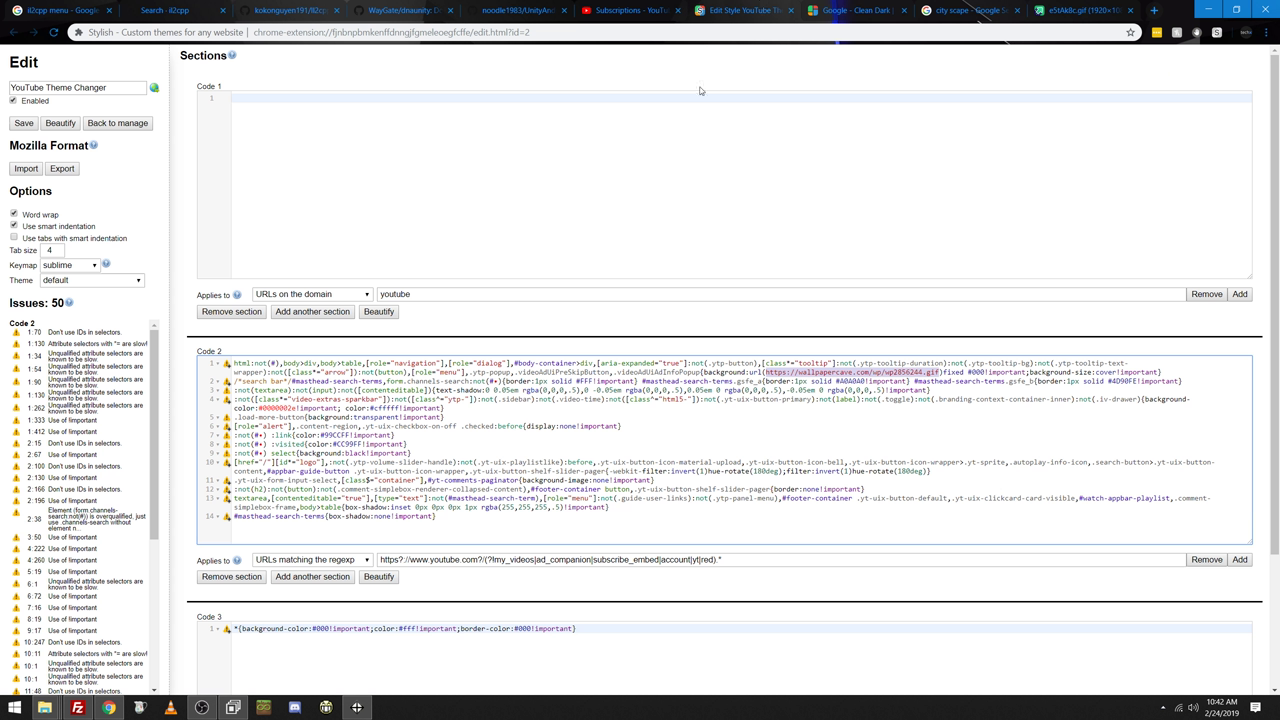
click(936, 365)
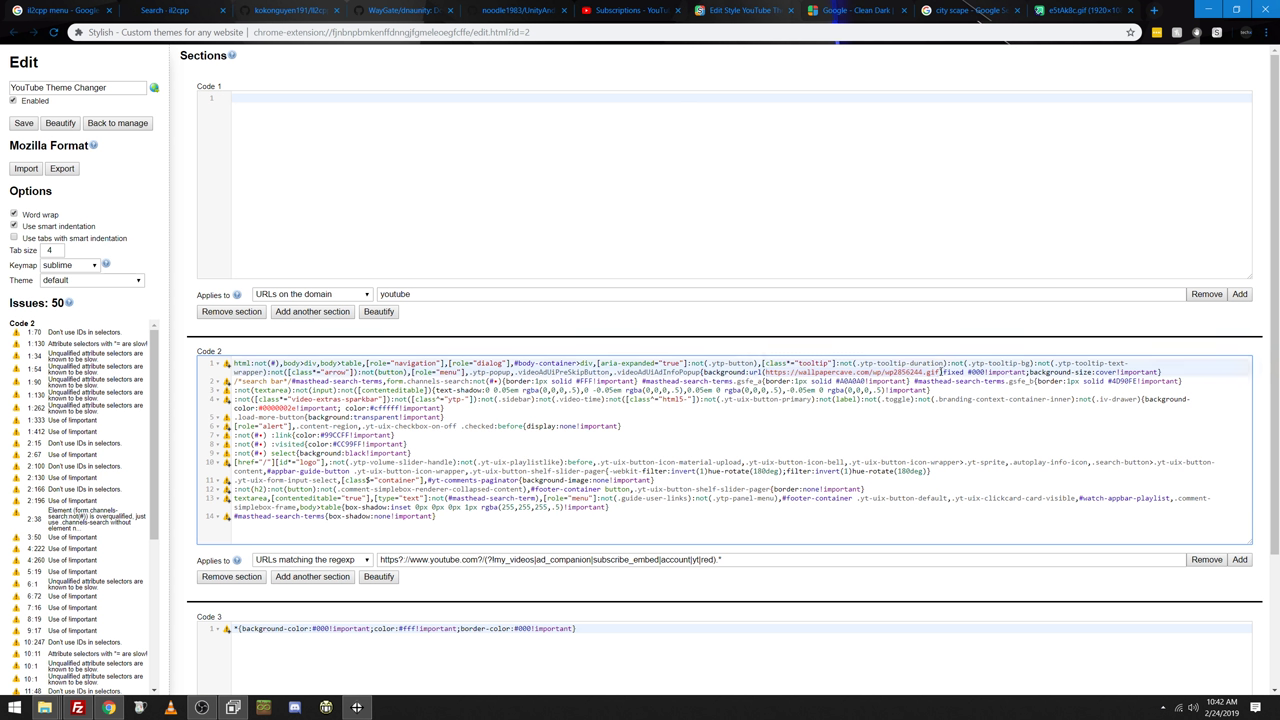
drag(936, 372, 770, 372)
key(ctrl+v)
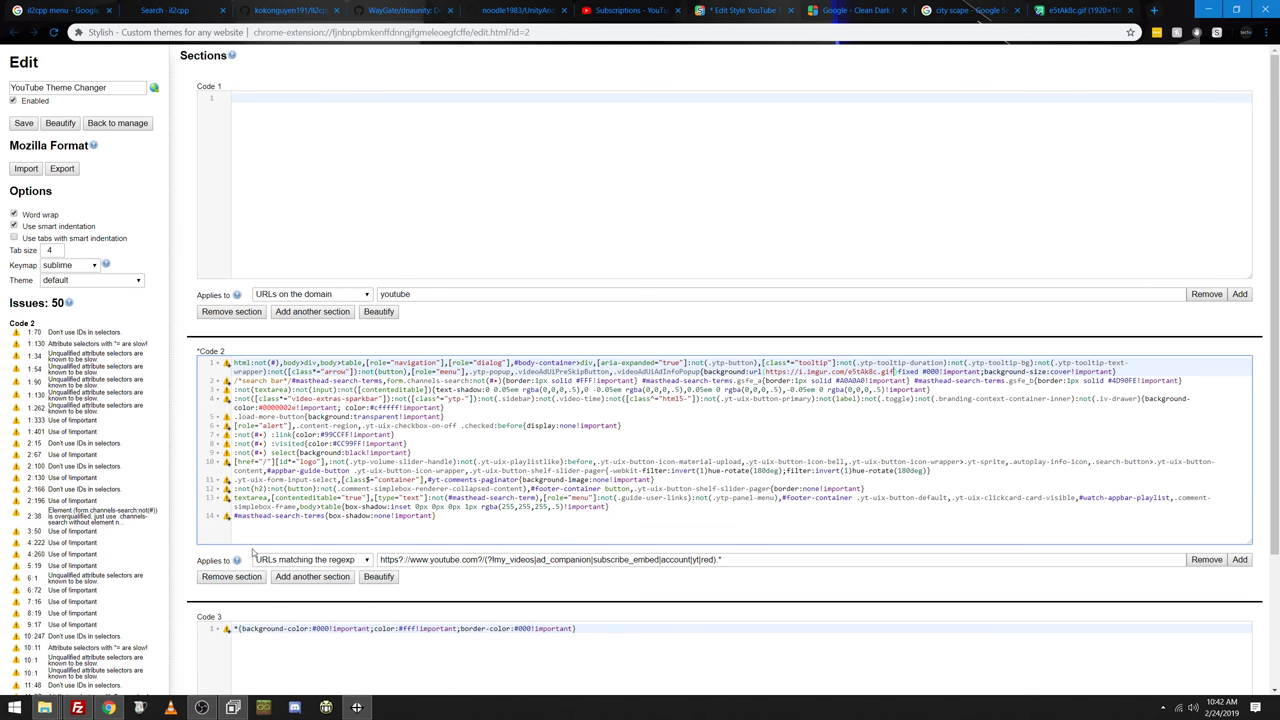
scroll(196, 577, down, 2)
scroll(196, 577, up, 2)
click(13, 125)
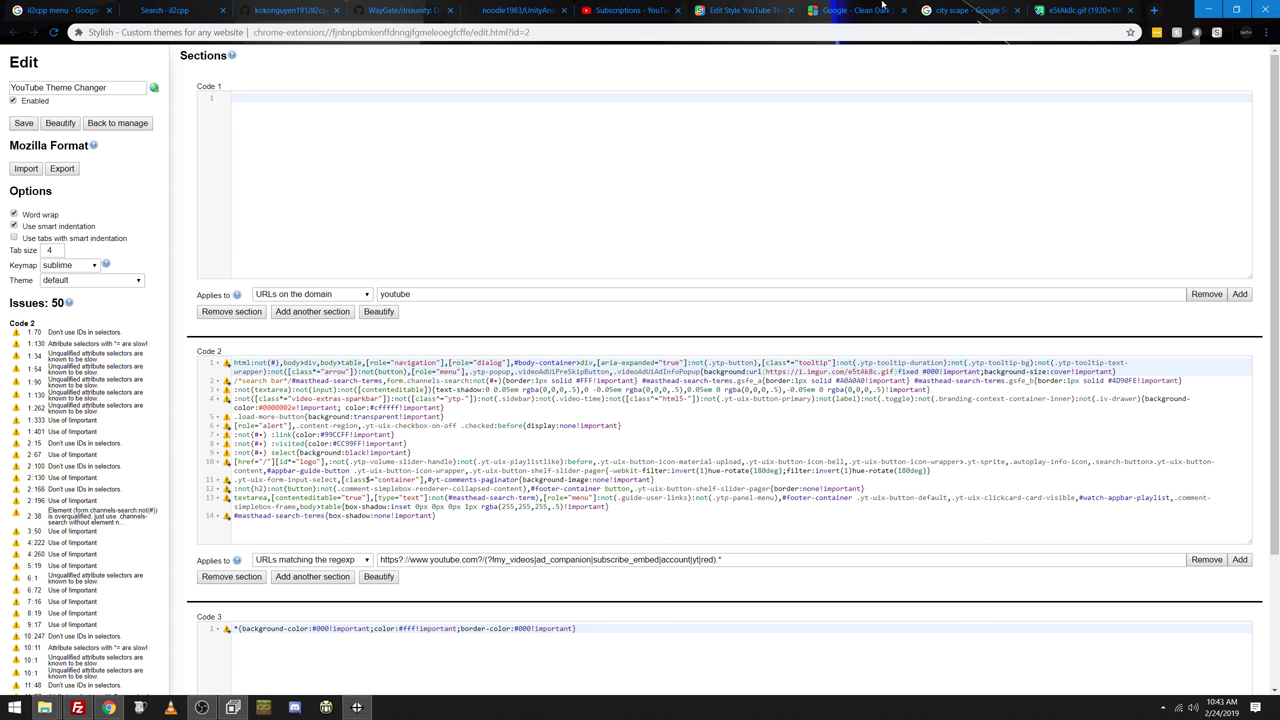
View the Imgur cityscape background on YouTube Subscriptions, then return to the e5tAk8c.gif tab
click(668, 9)
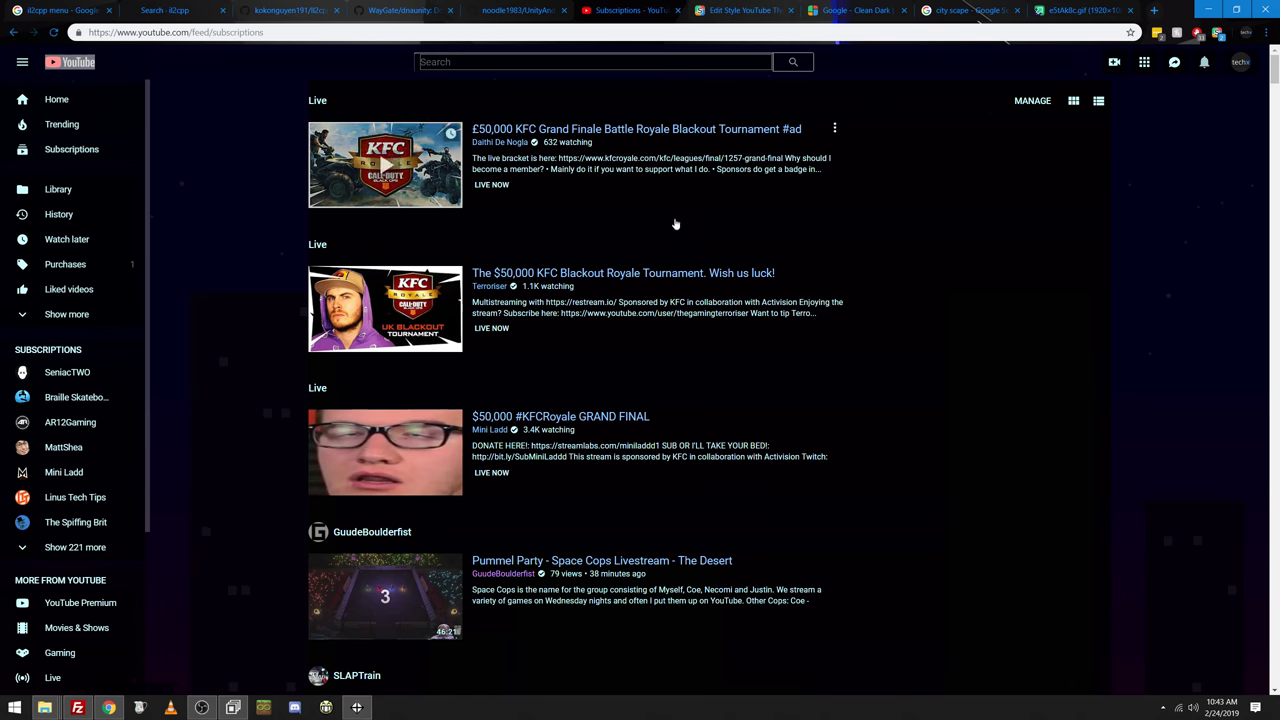
scroll(1176, 426, down, 5)
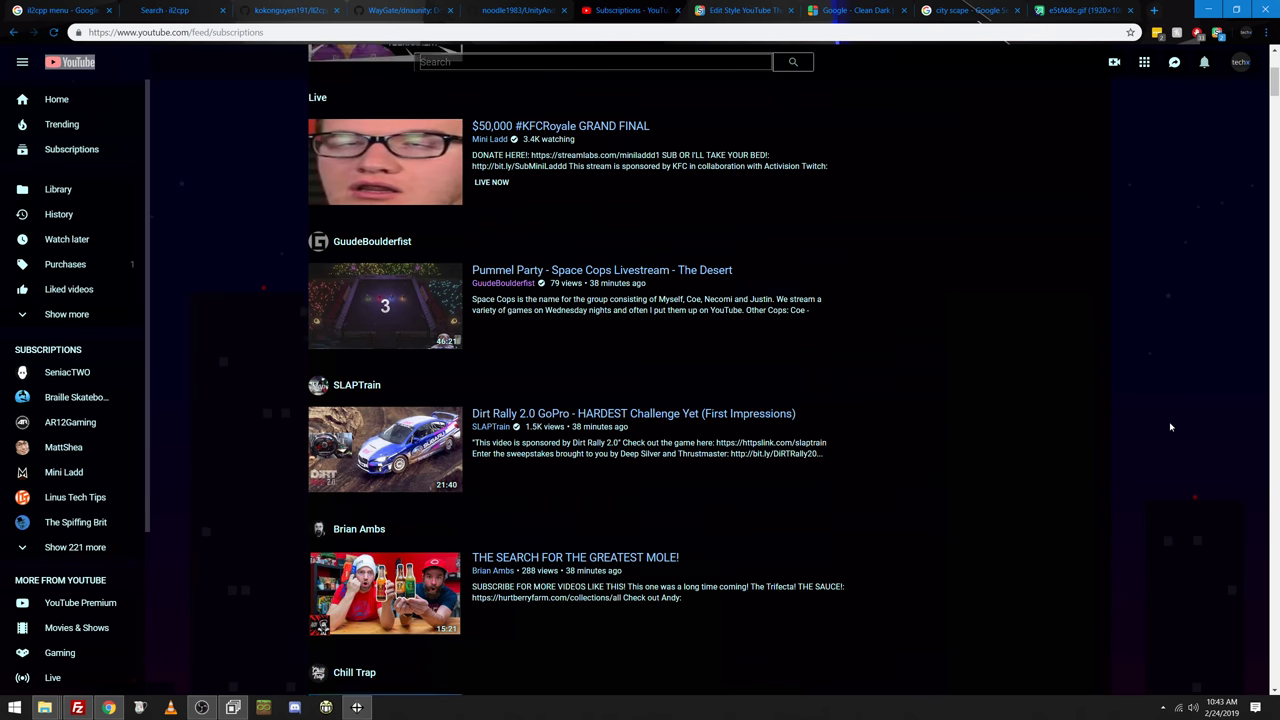
scroll(1170, 427, down, 5)
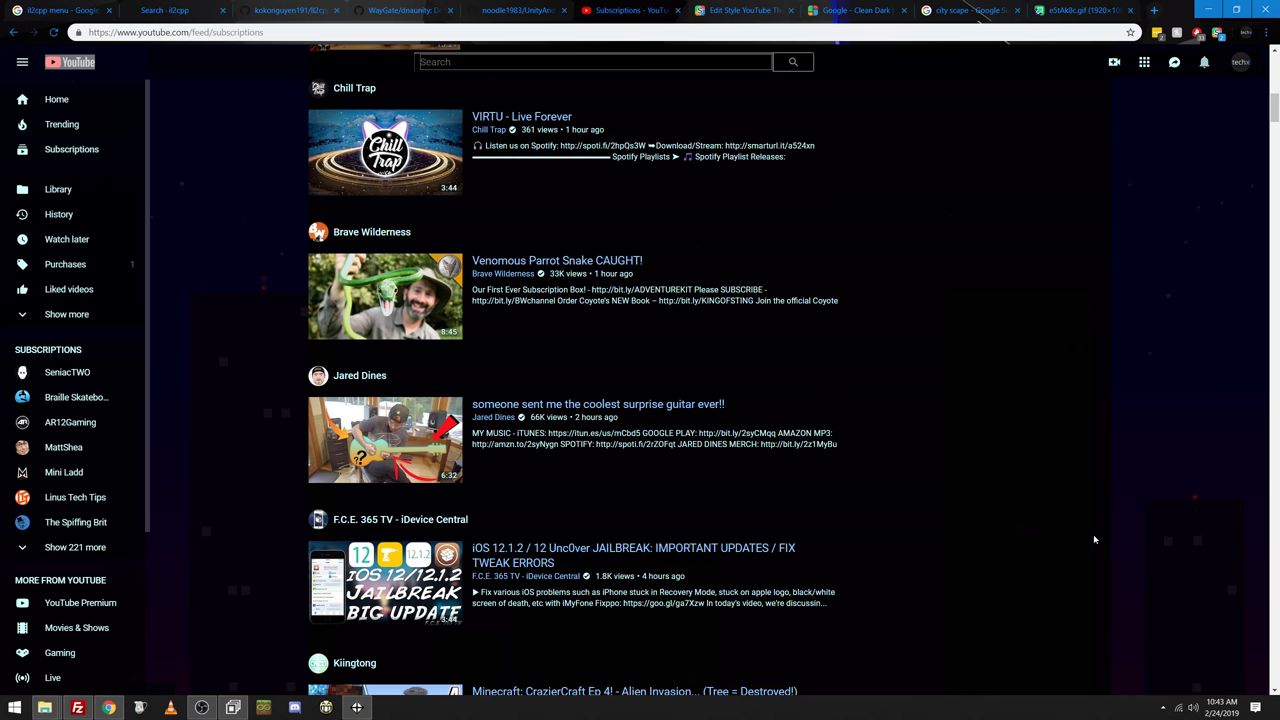
scroll(1085, 540, up, 10)
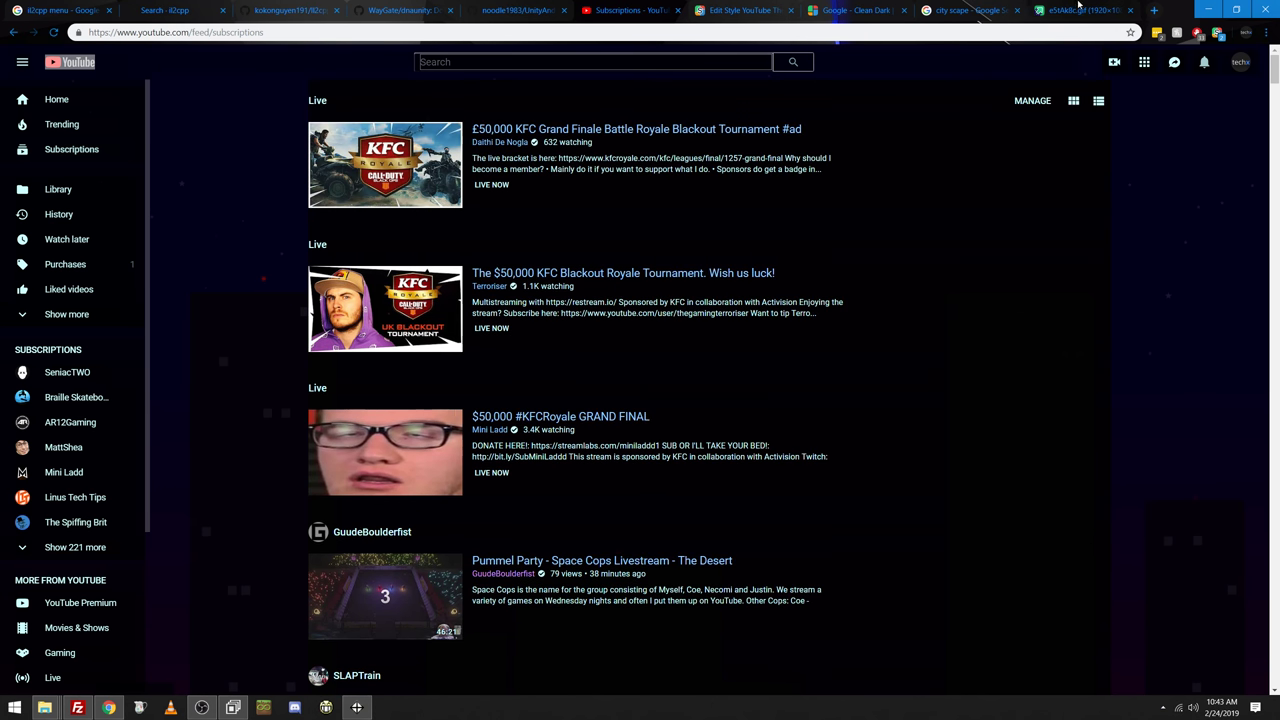
click(1080, 9)
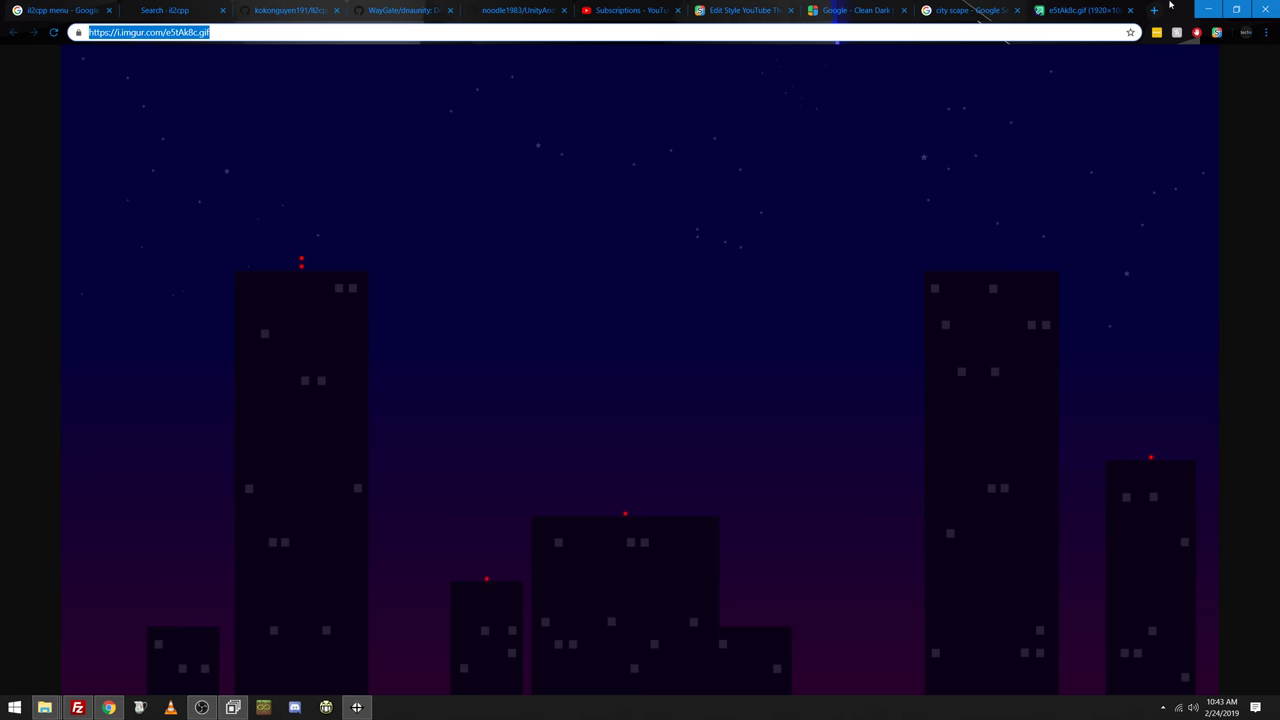
Close the GIF tab and preview the Tokyo GIF, Fireworks In The City and Oil #5 results
click(1130, 10)
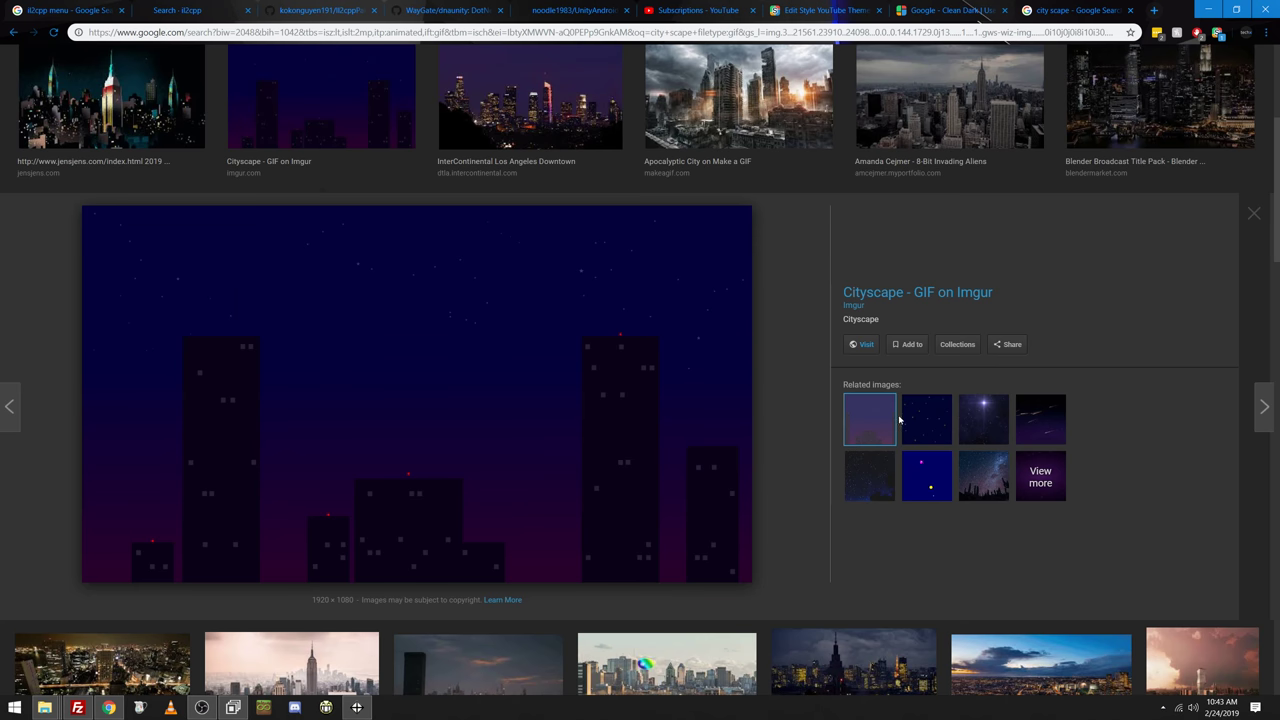
scroll(885, 470, down, 2)
scroll(860, 523, down, 1)
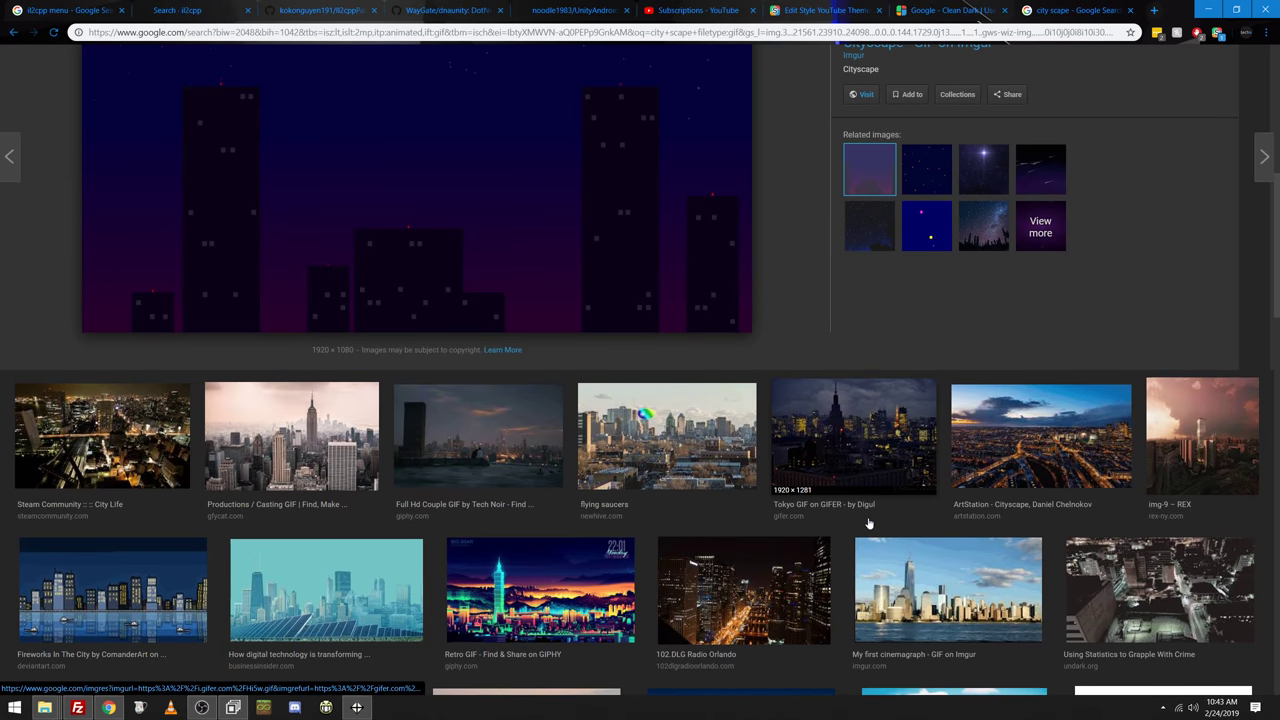
click(880, 437)
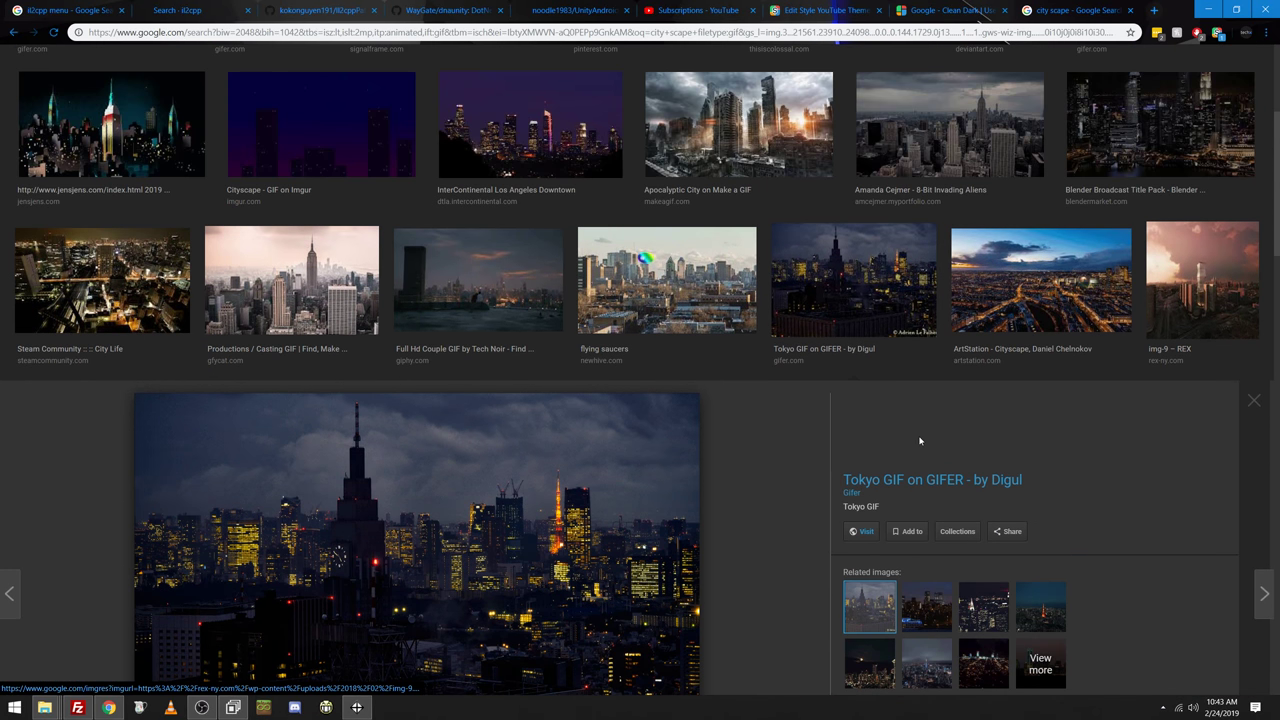
scroll(553, 487, down, 5)
click(163, 390)
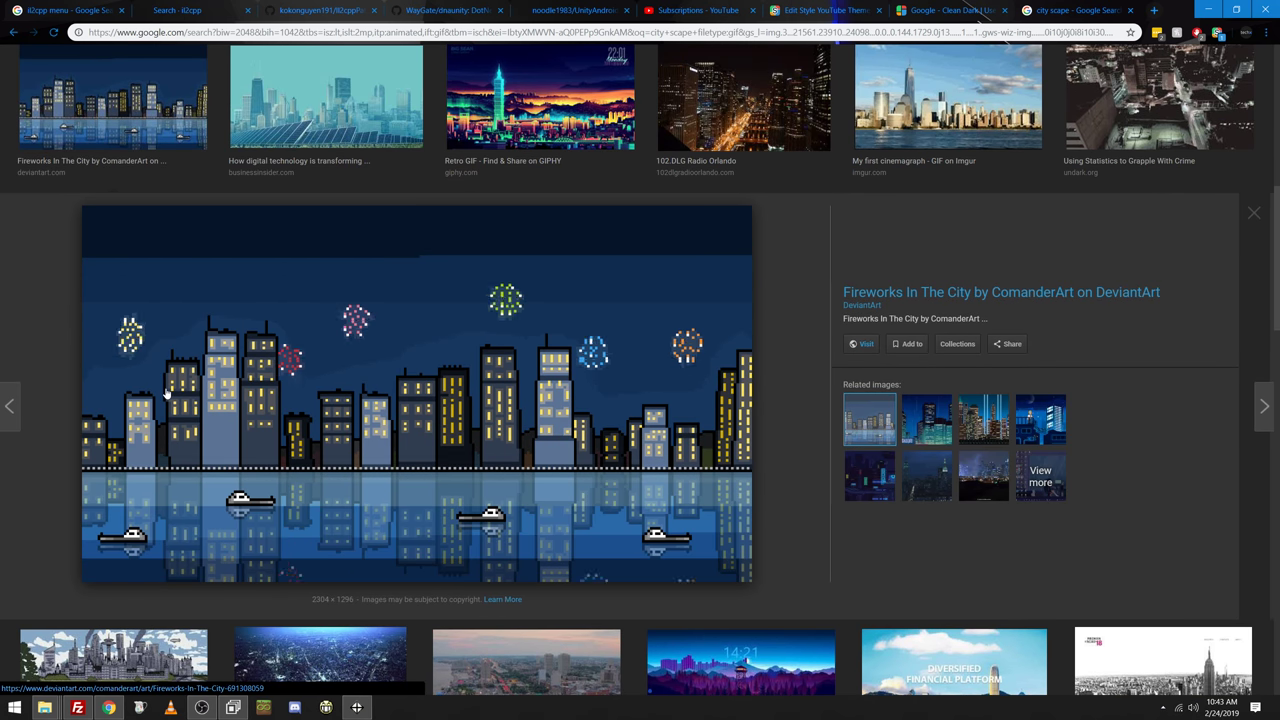
scroll(166, 393, down, 1)
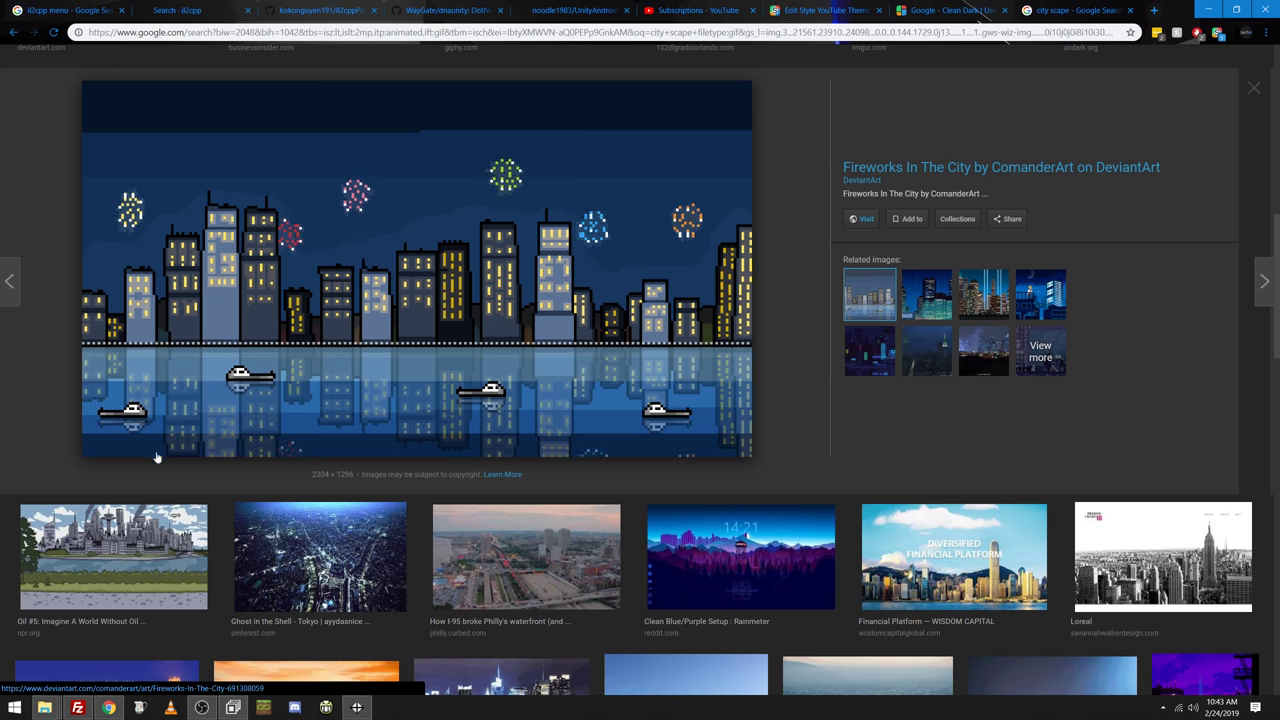
click(137, 522)
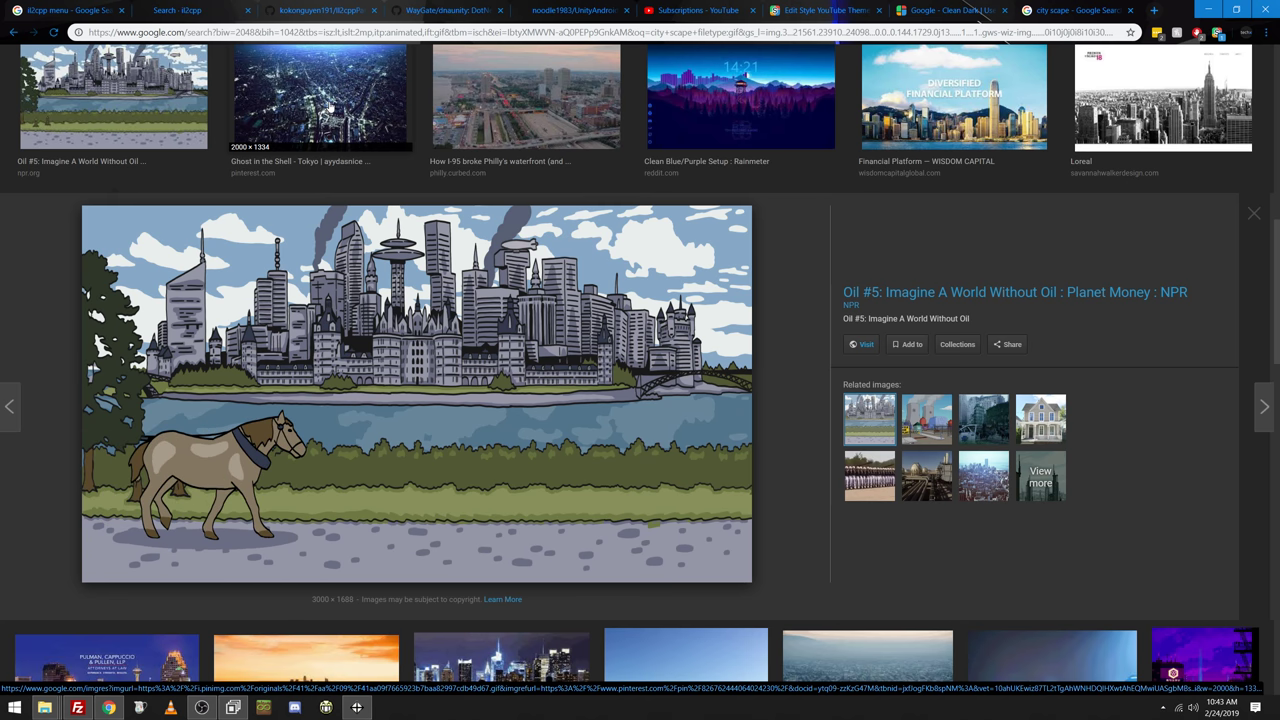
Preview the Prove Coal City II, Footlocker and soldiers GIFs and the Response to Awkward Comparison image
click(940, 415)
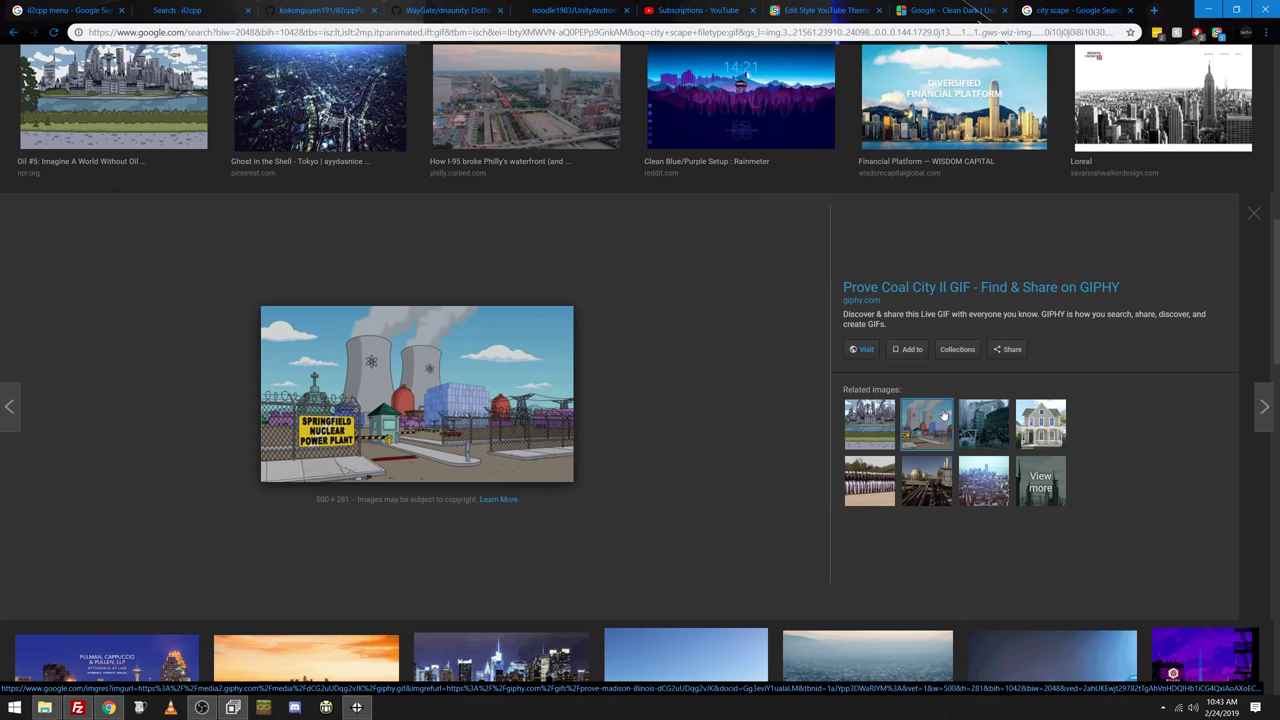
click(983, 430)
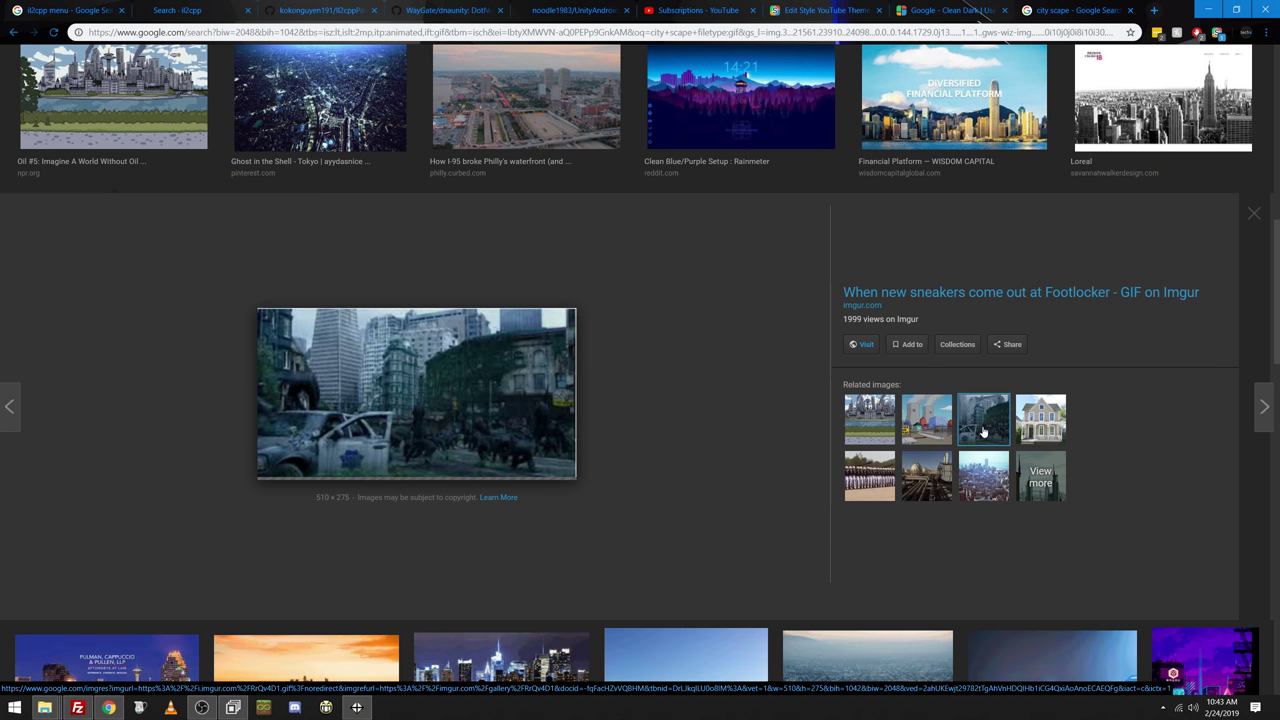
click(881, 475)
scroll(570, 160, down, 5)
click(570, 160)
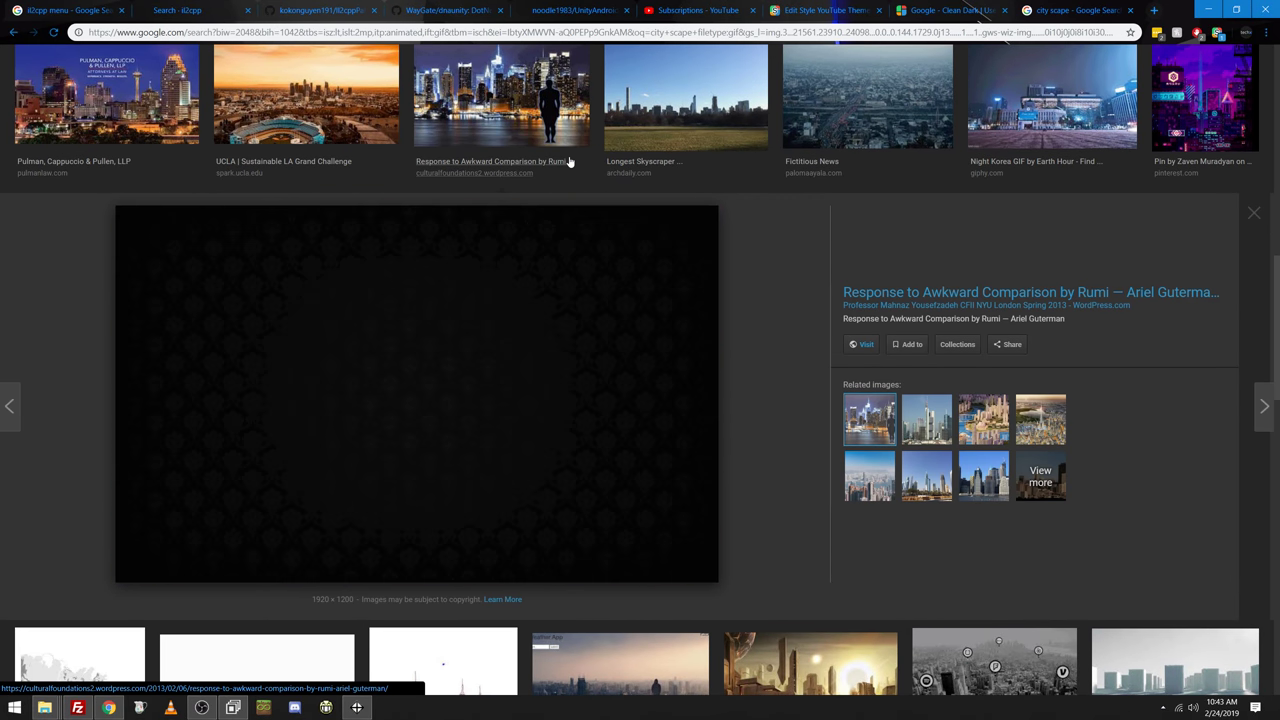
Preview UCLA Sustainable LA, Pulman skyline, Longest Skyscraper, Fictitious News, Night Korea and pixel-art cyberpunk city images
click(300, 80)
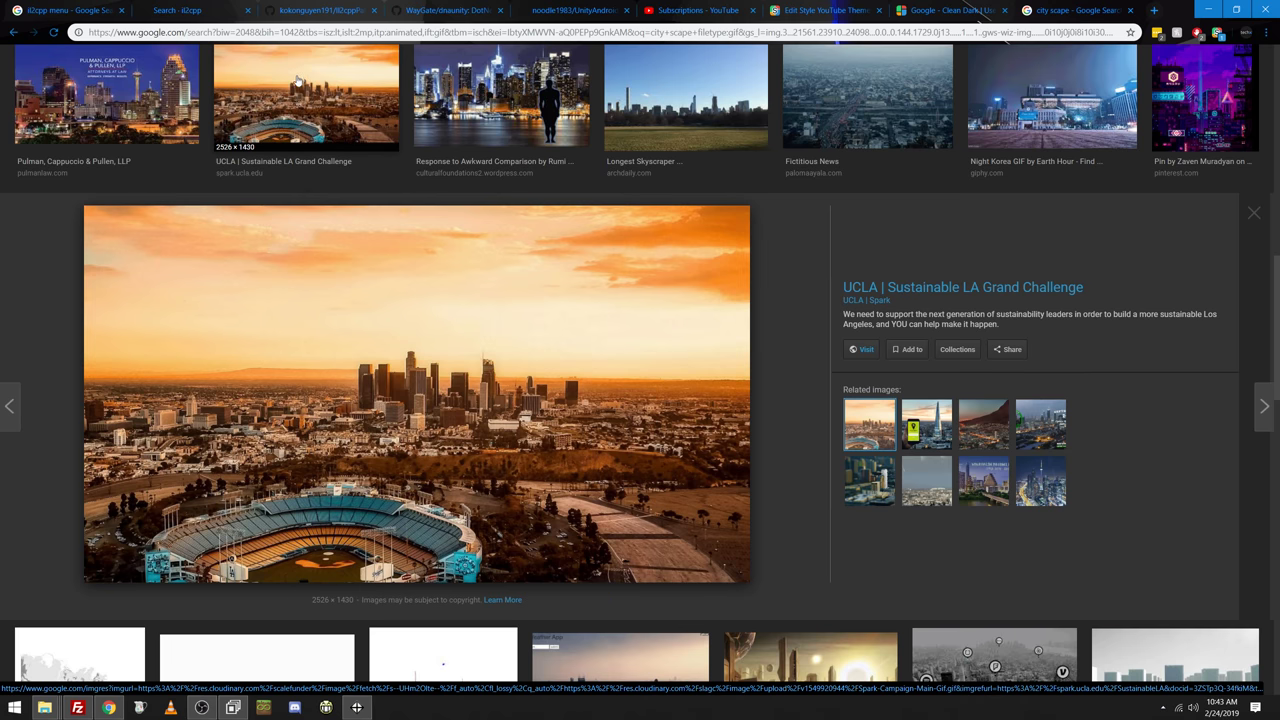
click(167, 71)
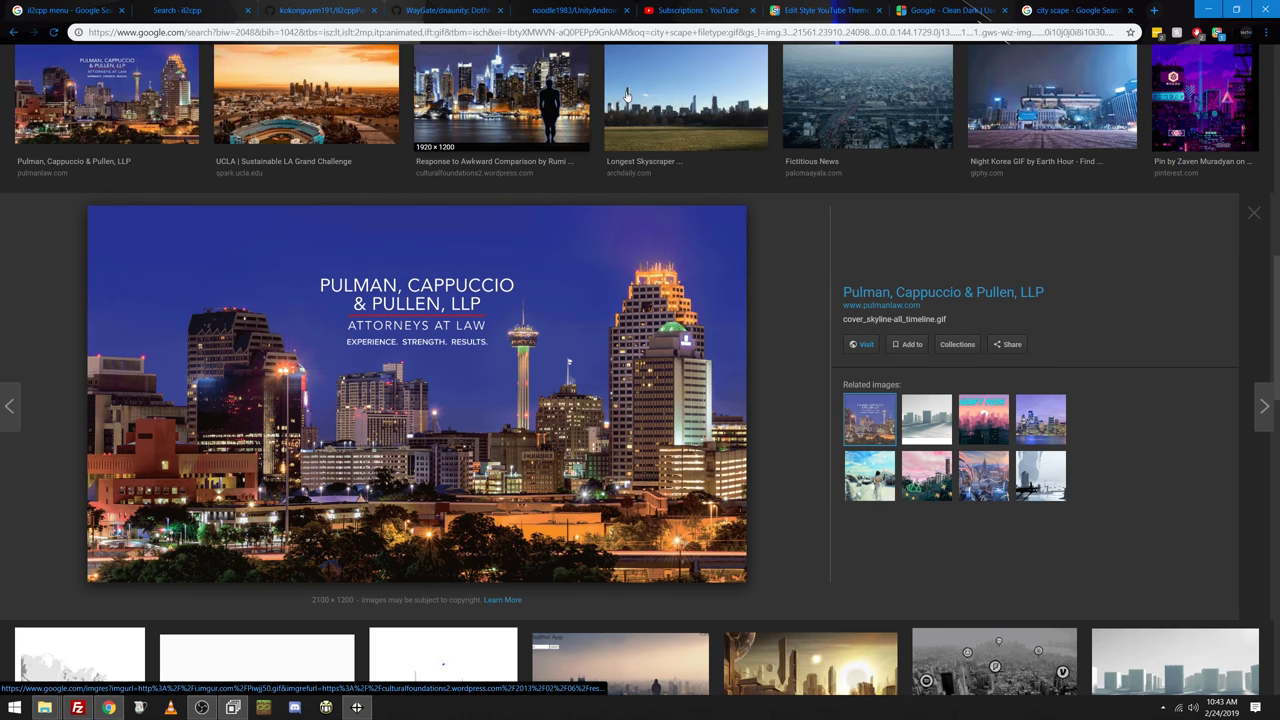
click(628, 98)
click(913, 87)
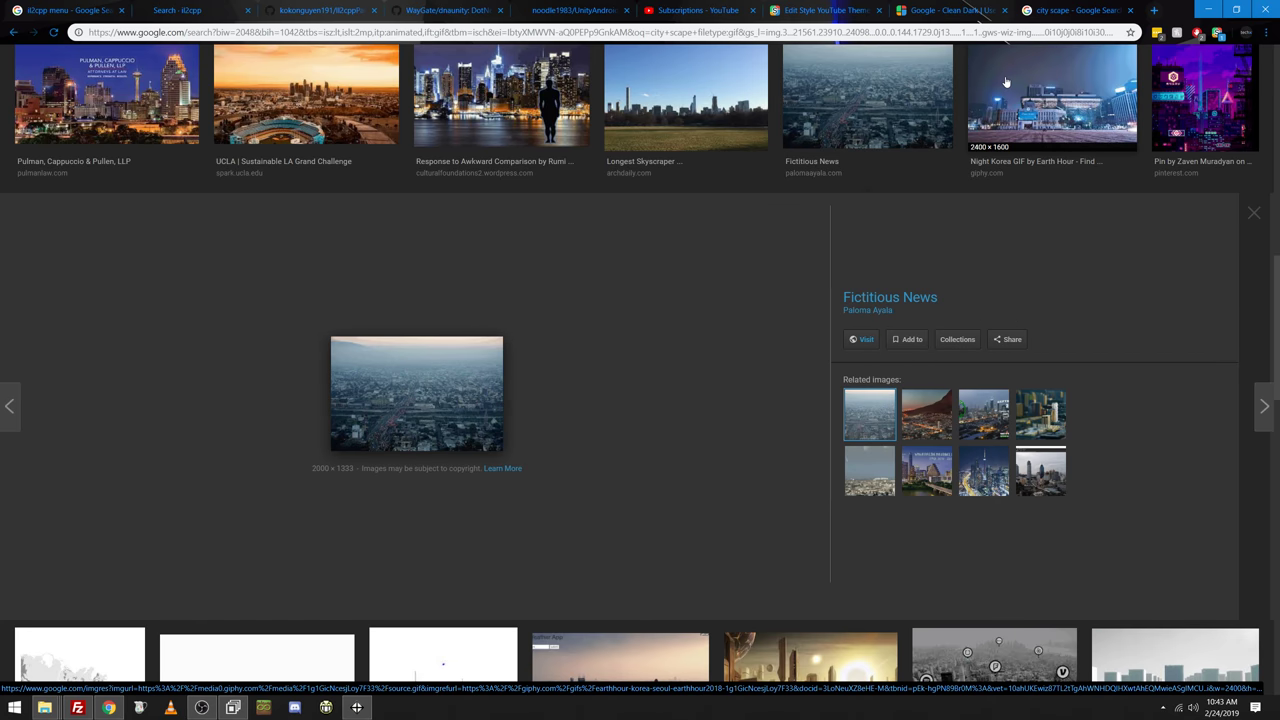
click(1052, 95)
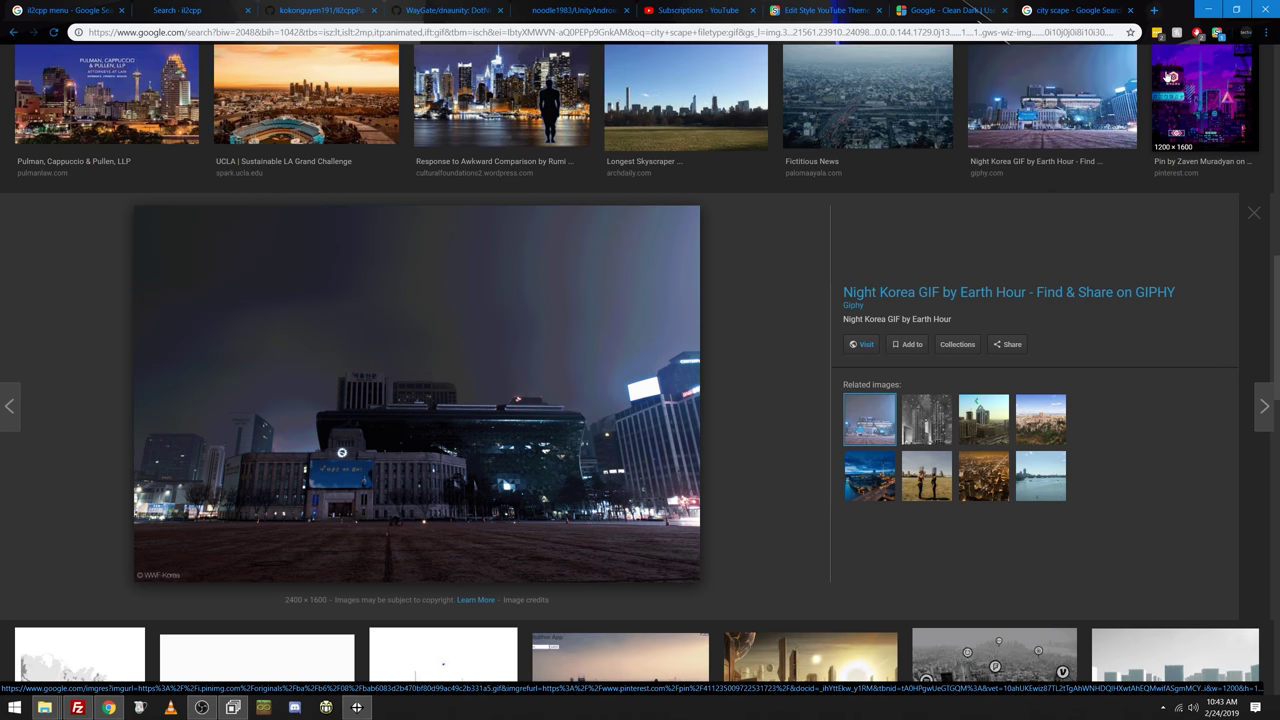
click(1170, 77)
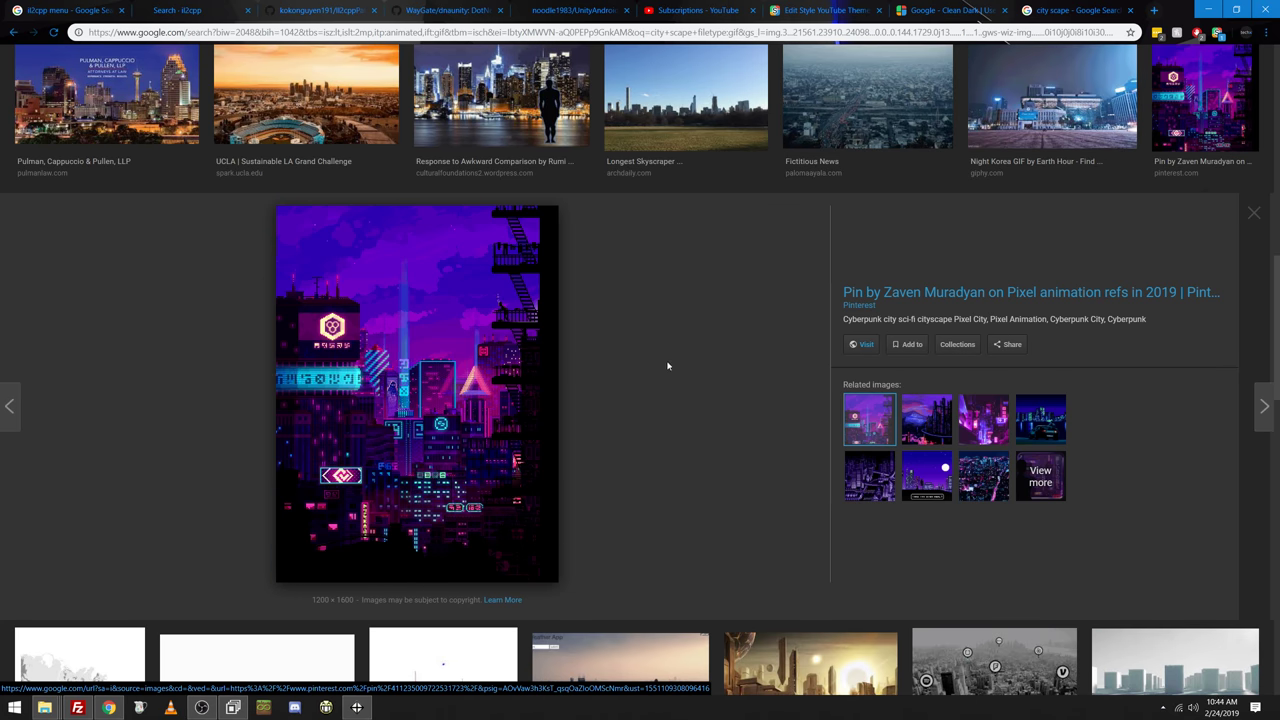
Preview PI PLMx London 2019, Berlin night, Evolution of a DU City, 4 Takeaways, then Whitespace
scroll(668, 366, down, 5)
click(210, 270)
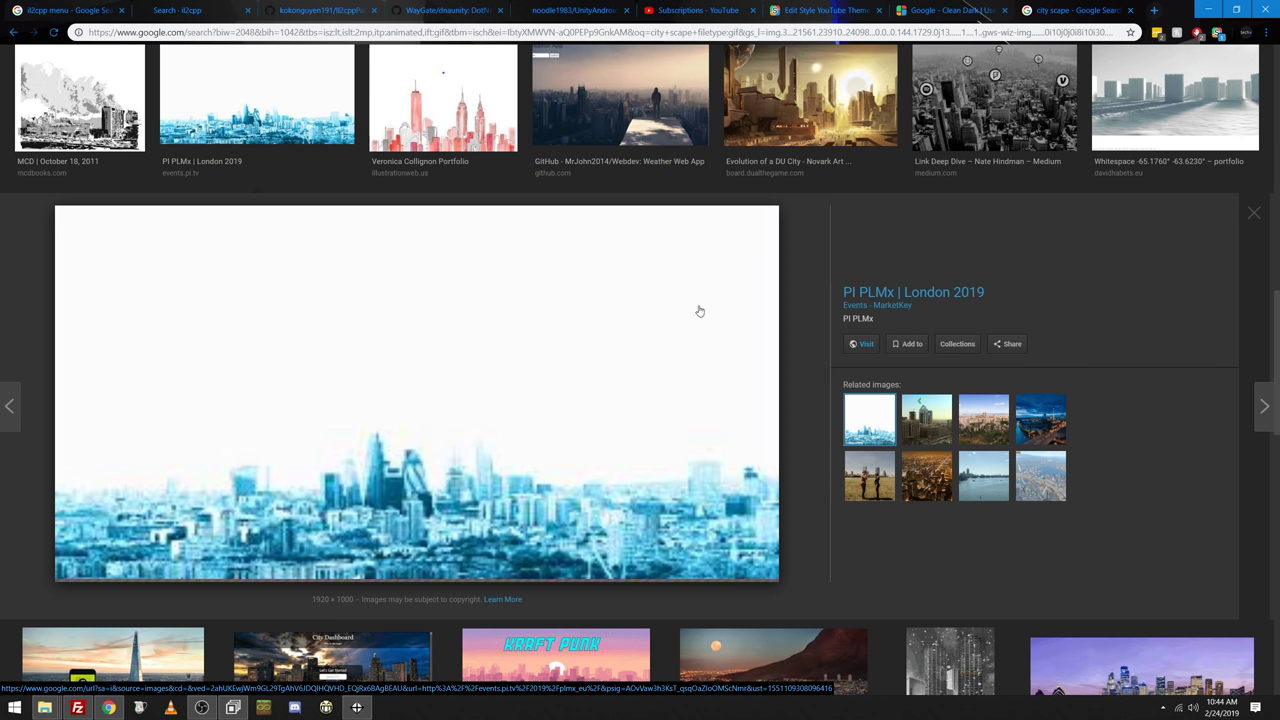
click(1045, 426)
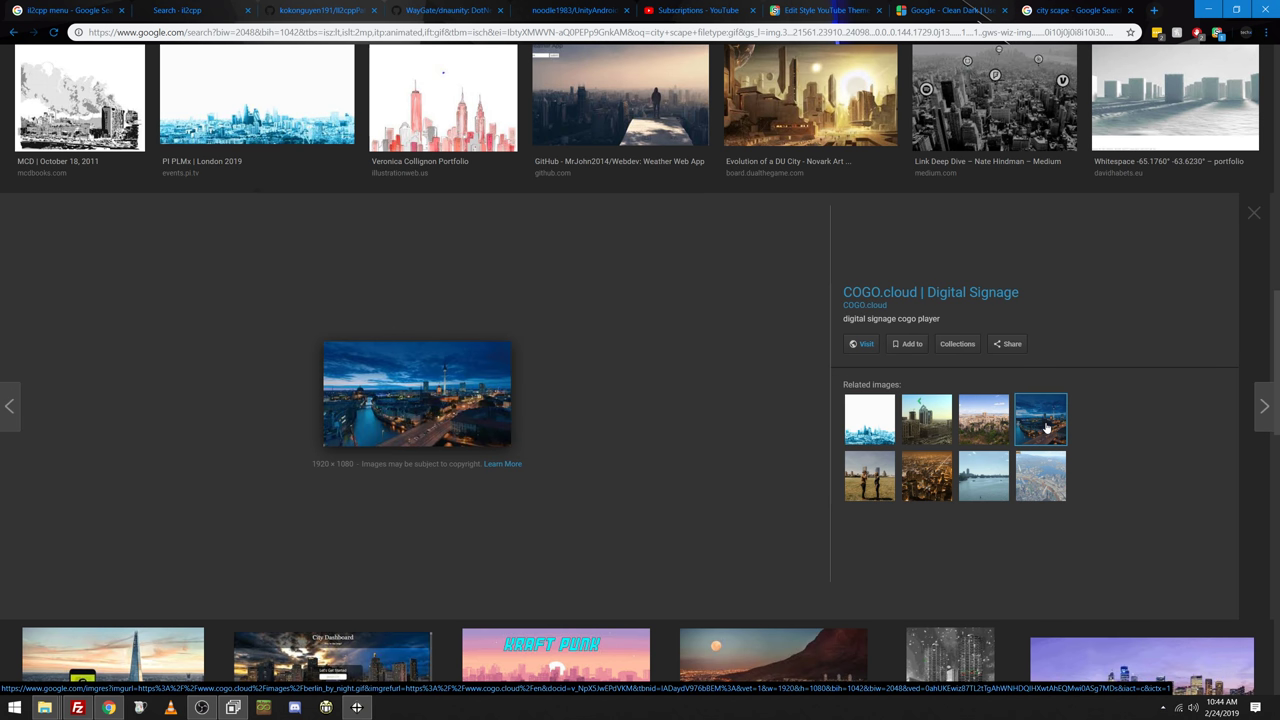
click(830, 105)
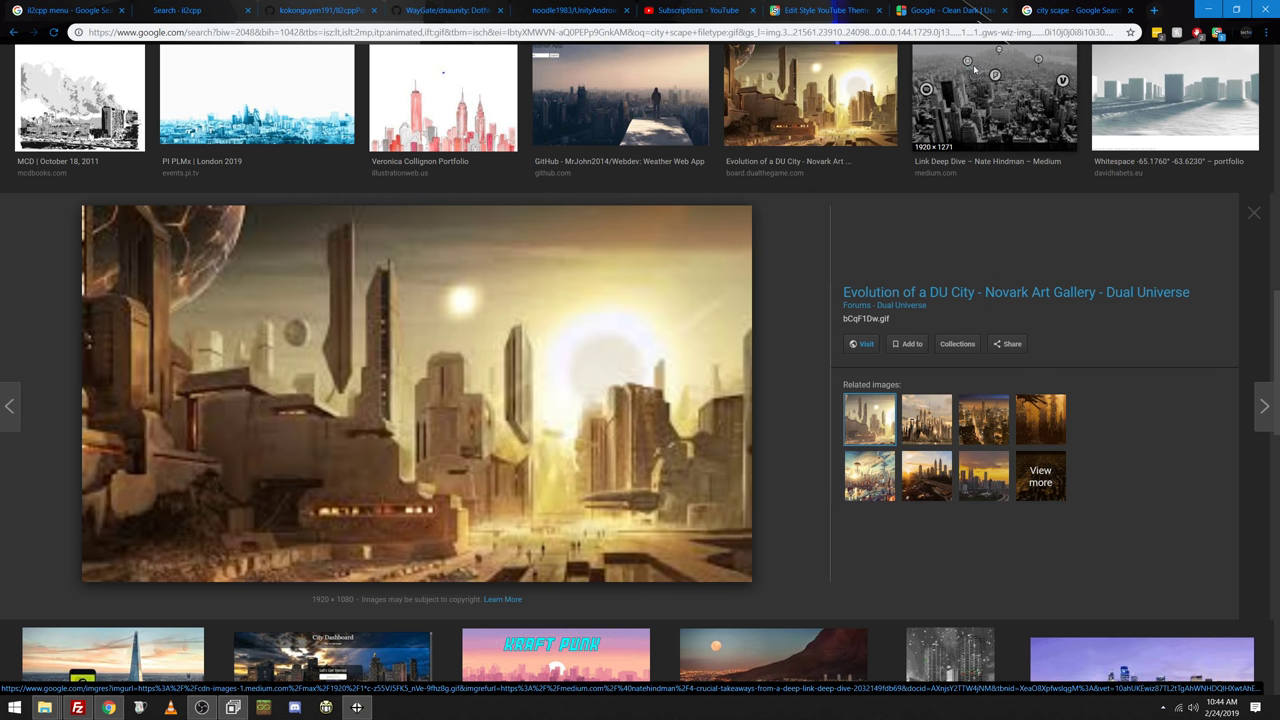
click(976, 71)
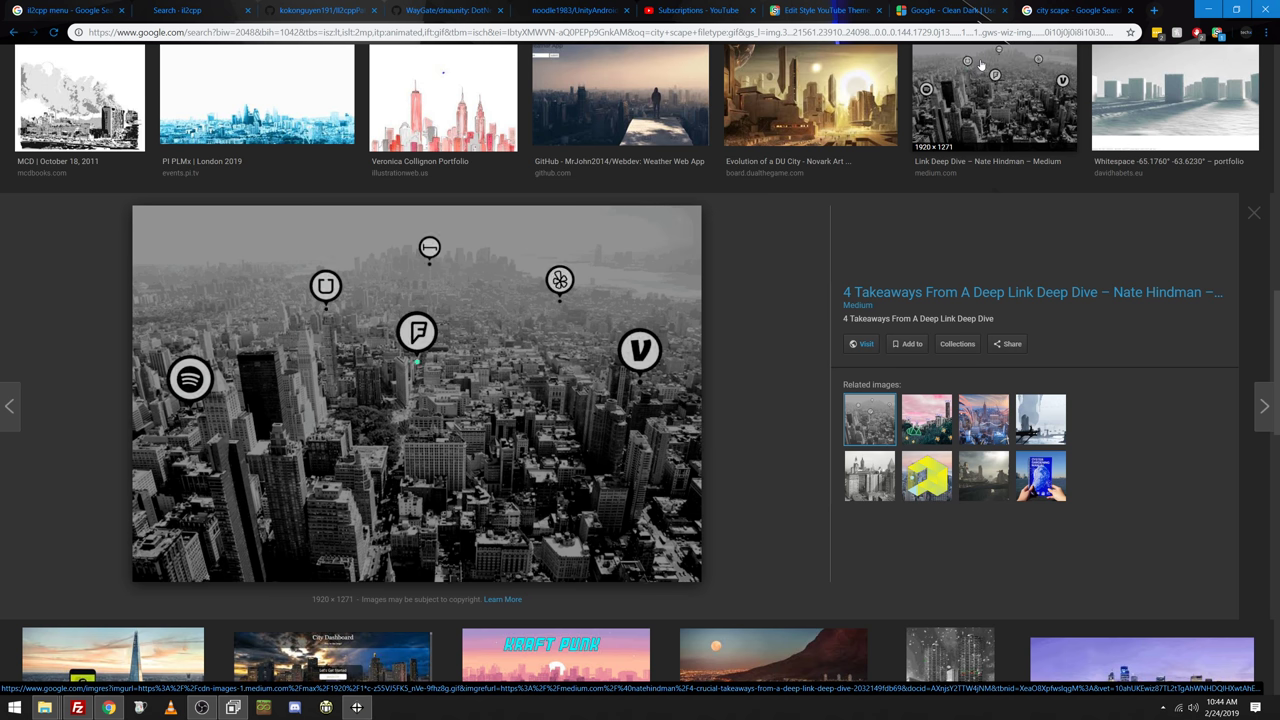
key(Right)
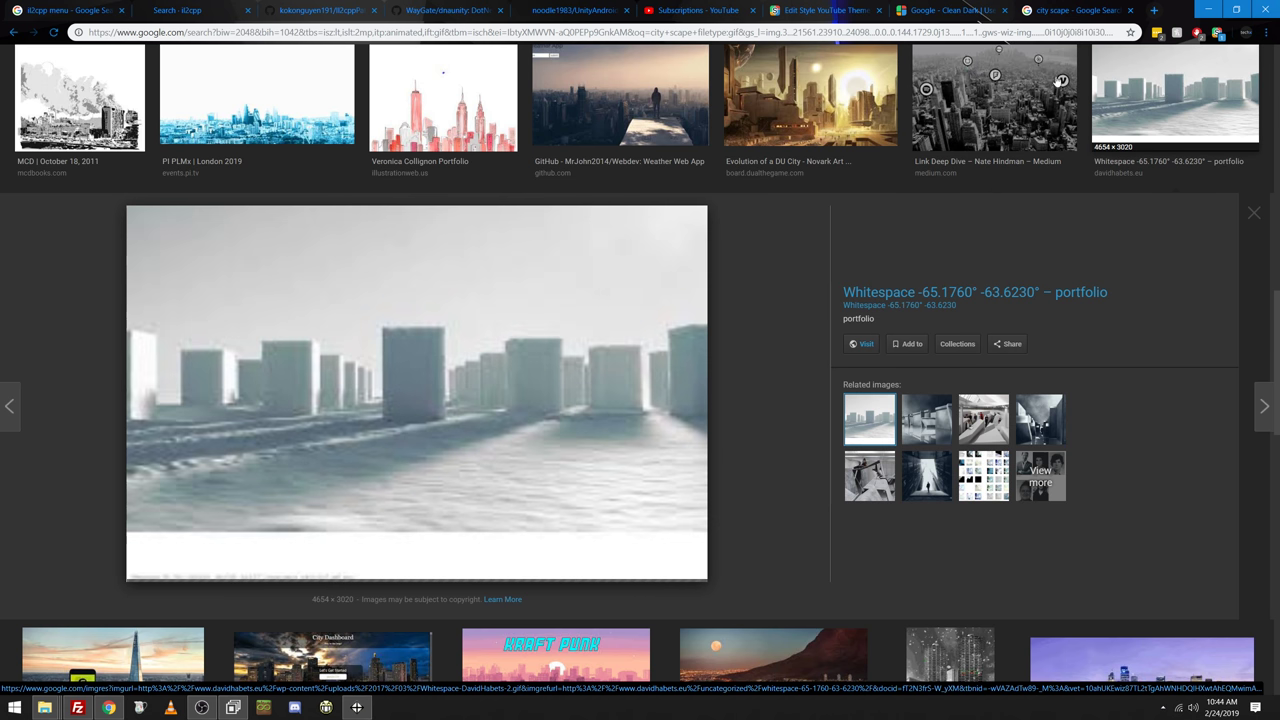
Preview the Kraft Punk, Toronto night skyline and dark Skylines spectrum artwork images
scroll(771, 406, down, 3)
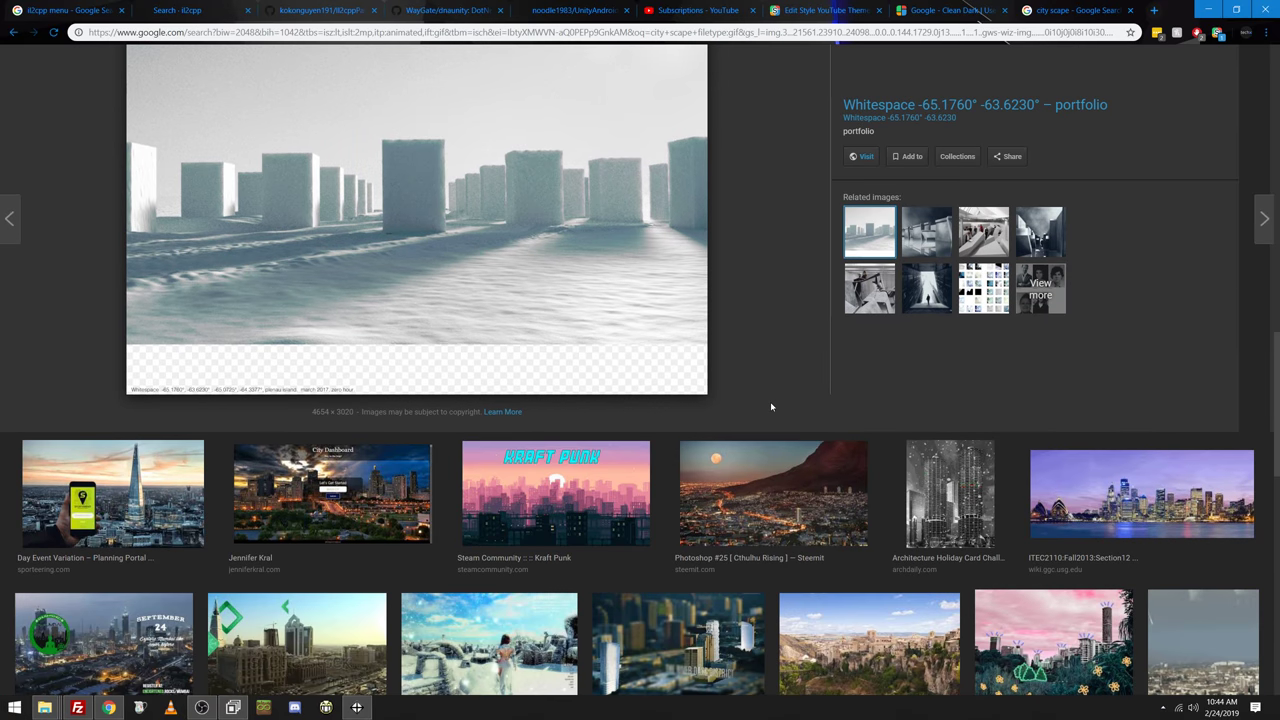
click(645, 500)
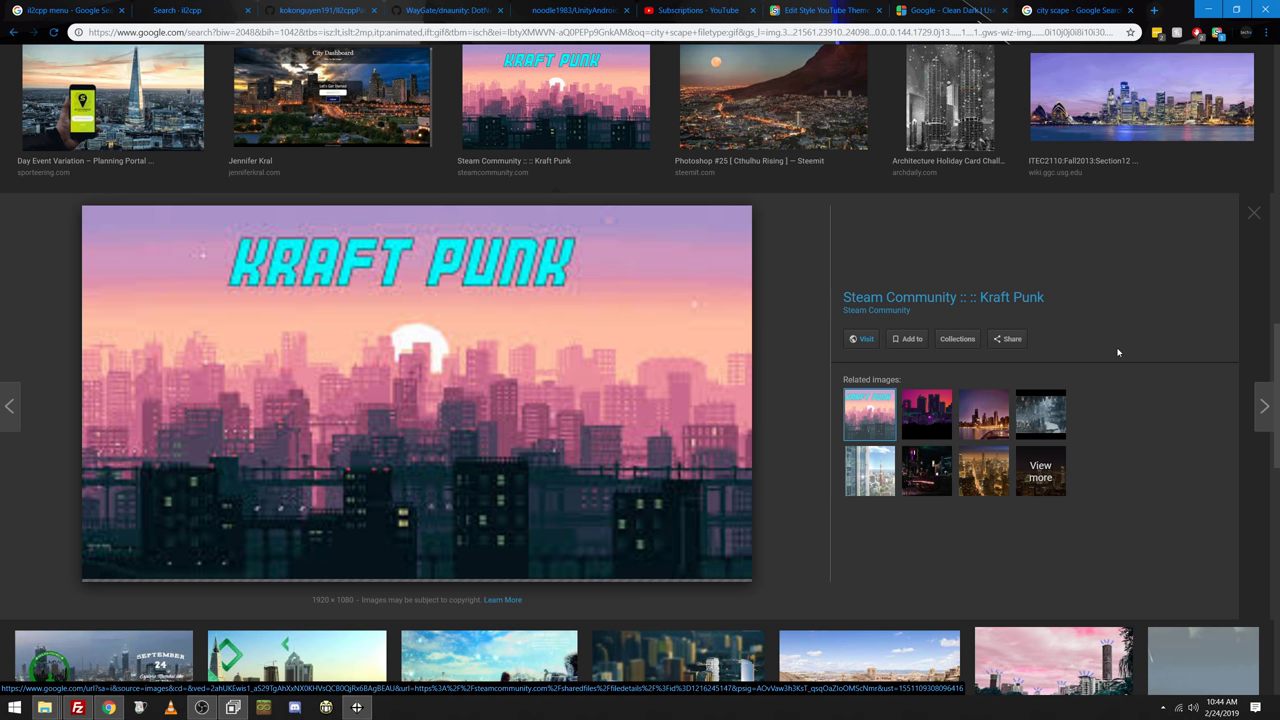
scroll(1118, 352, down, 5)
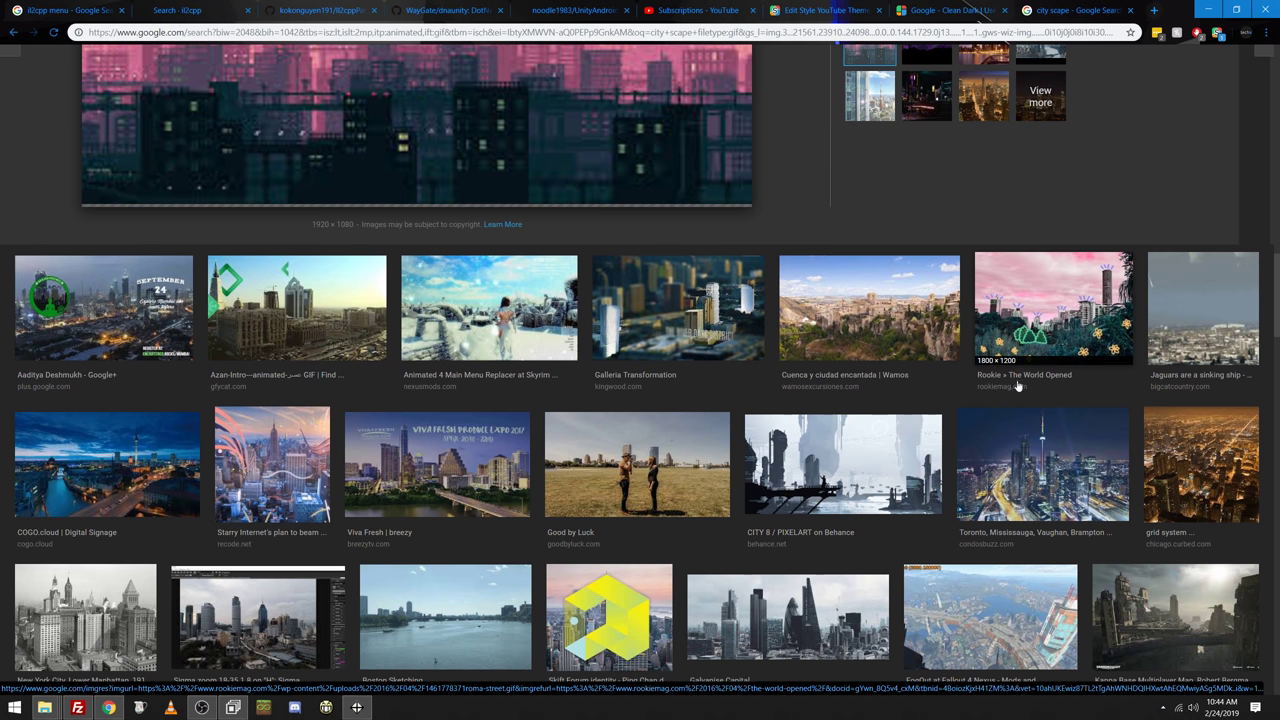
click(1020, 441)
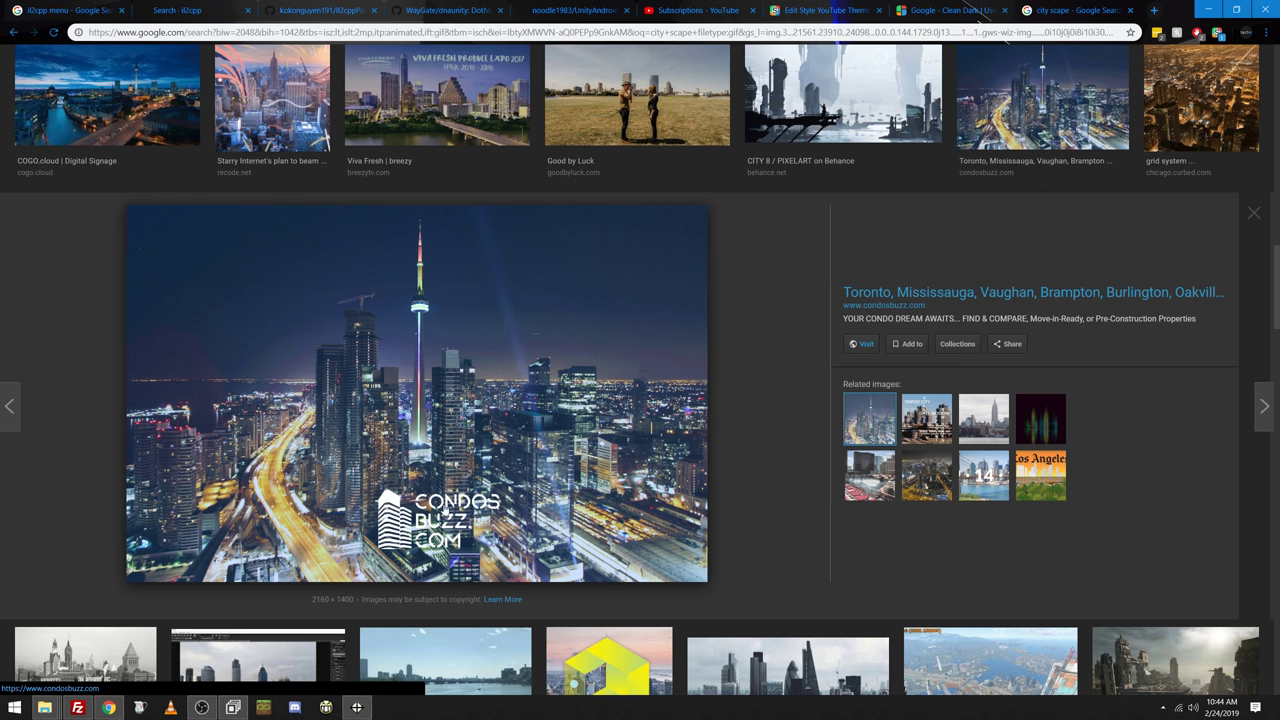
click(927, 420)
click(1031, 430)
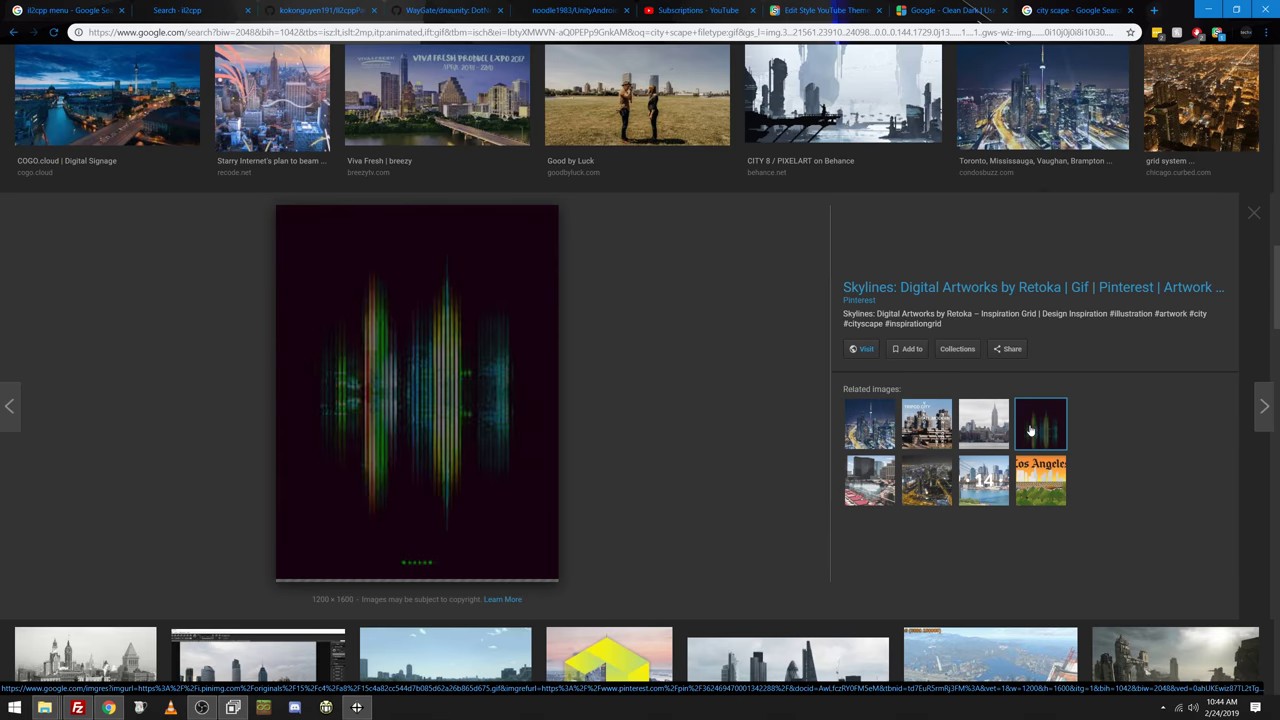
Preview the Skift Forum identity, Galvanise Capital city and FogOut at Fallout 4 images
scroll(631, 431, down, 3)
click(631, 372)
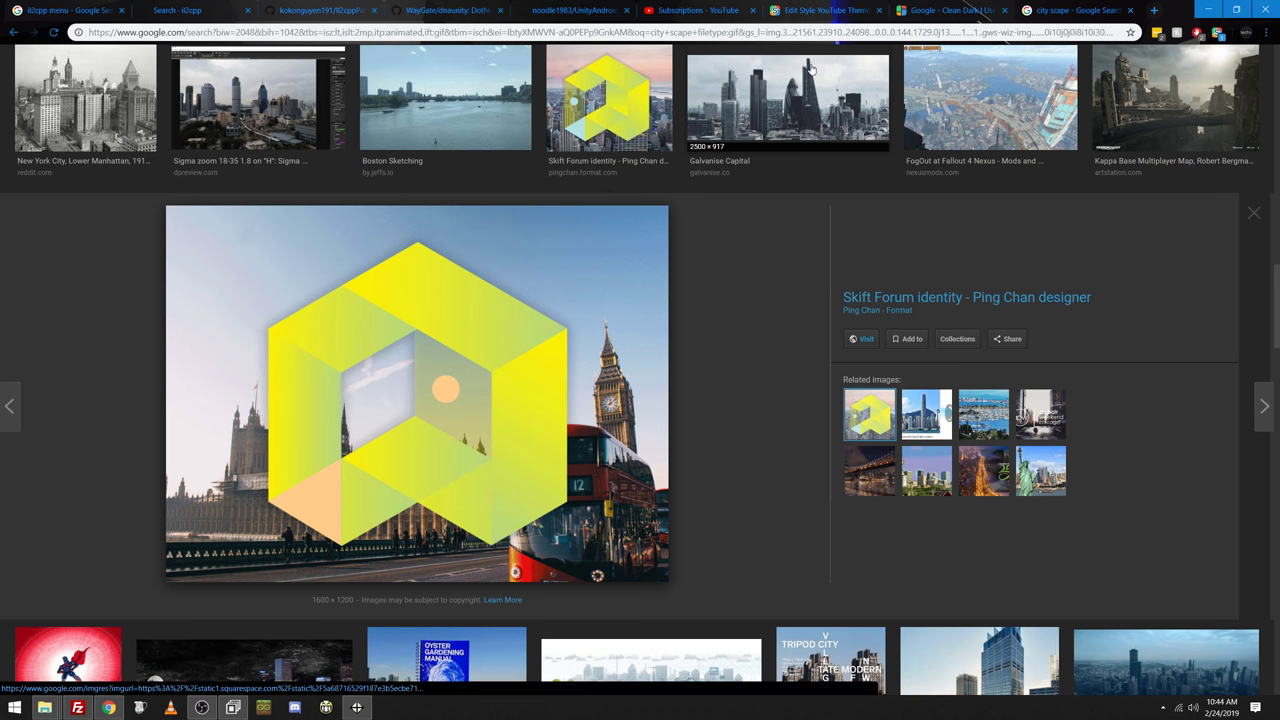
click(785, 100)
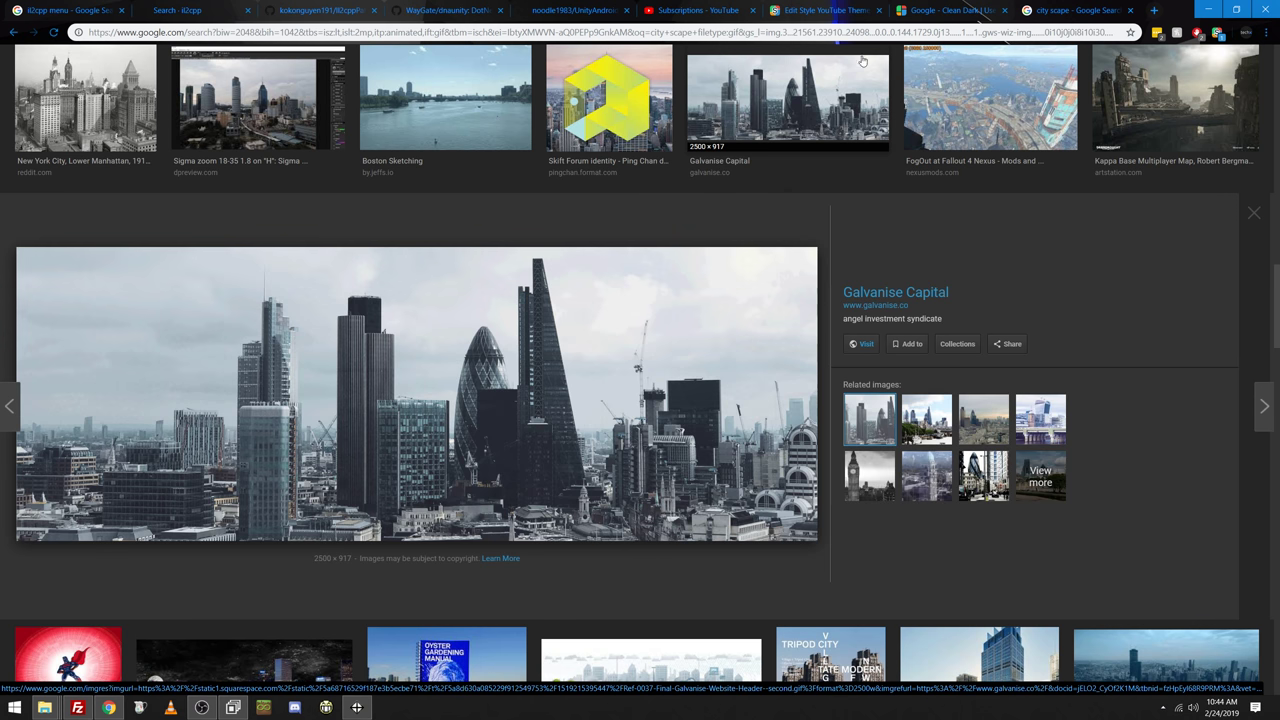
click(1008, 97)
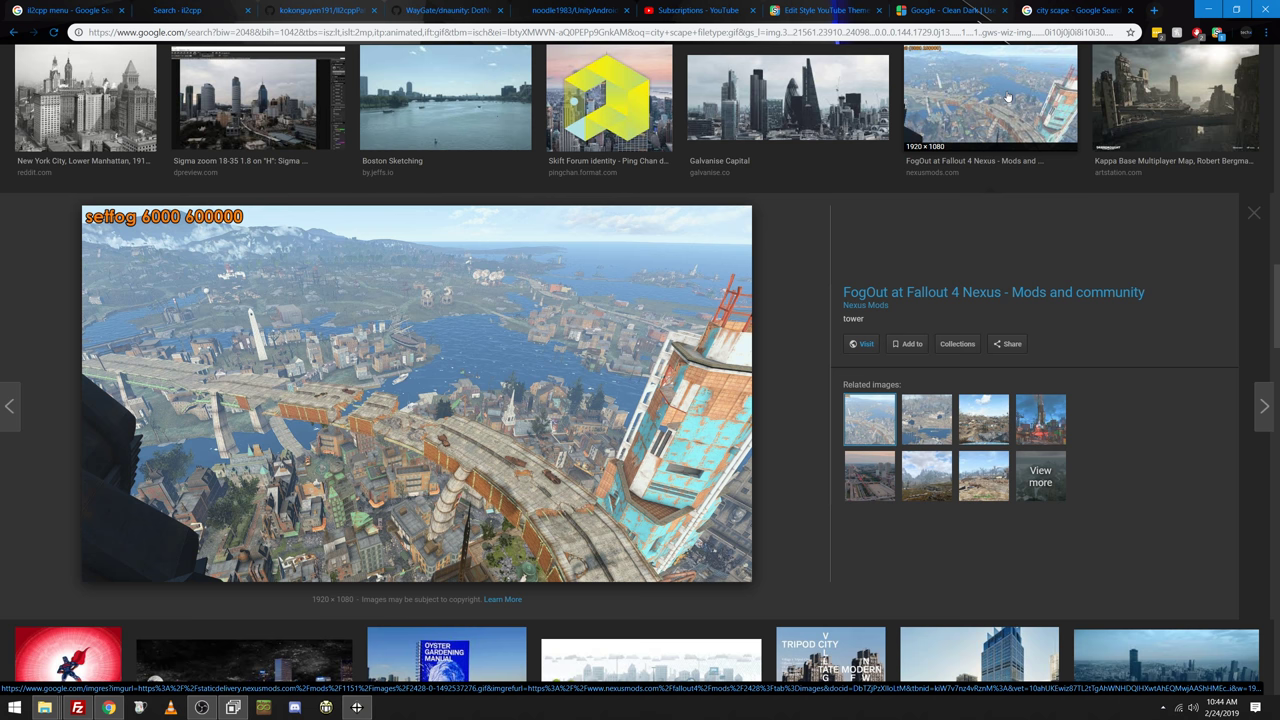
Preview the Ashton's 4D Blog image, then go back up and select the search terms
scroll(1008, 97, down, 5)
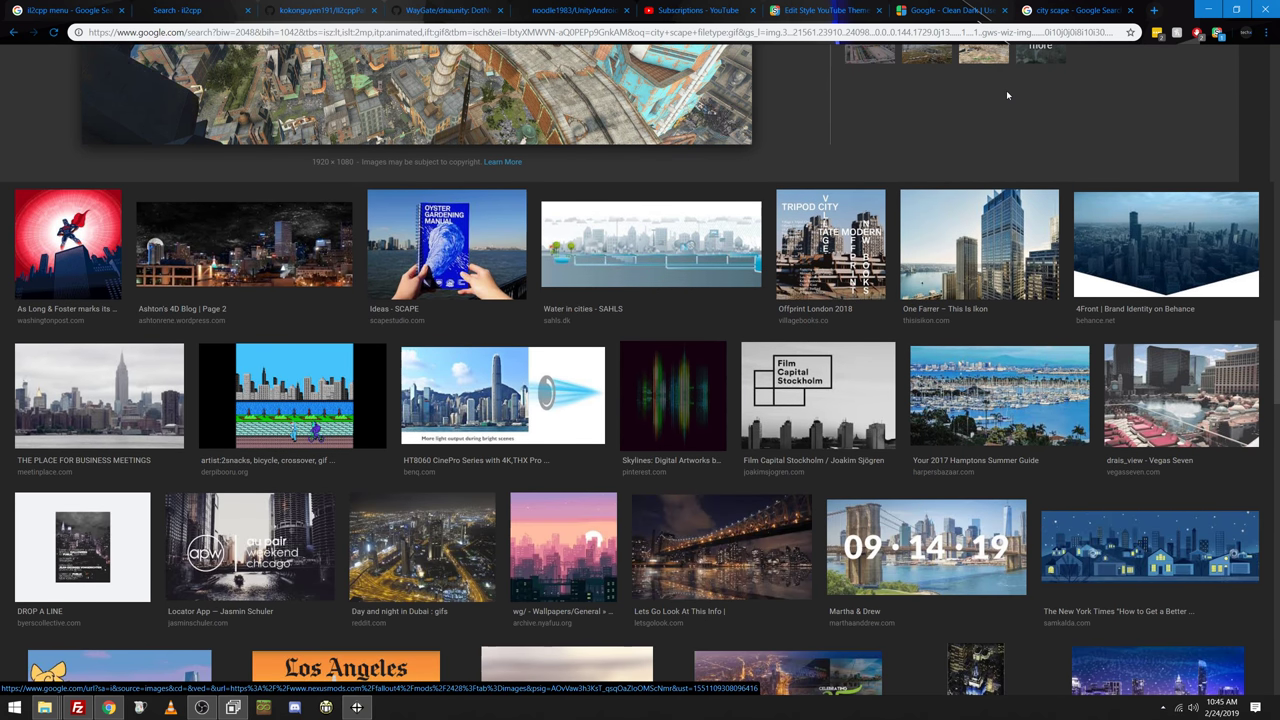
scroll(1006, 90, down, 2)
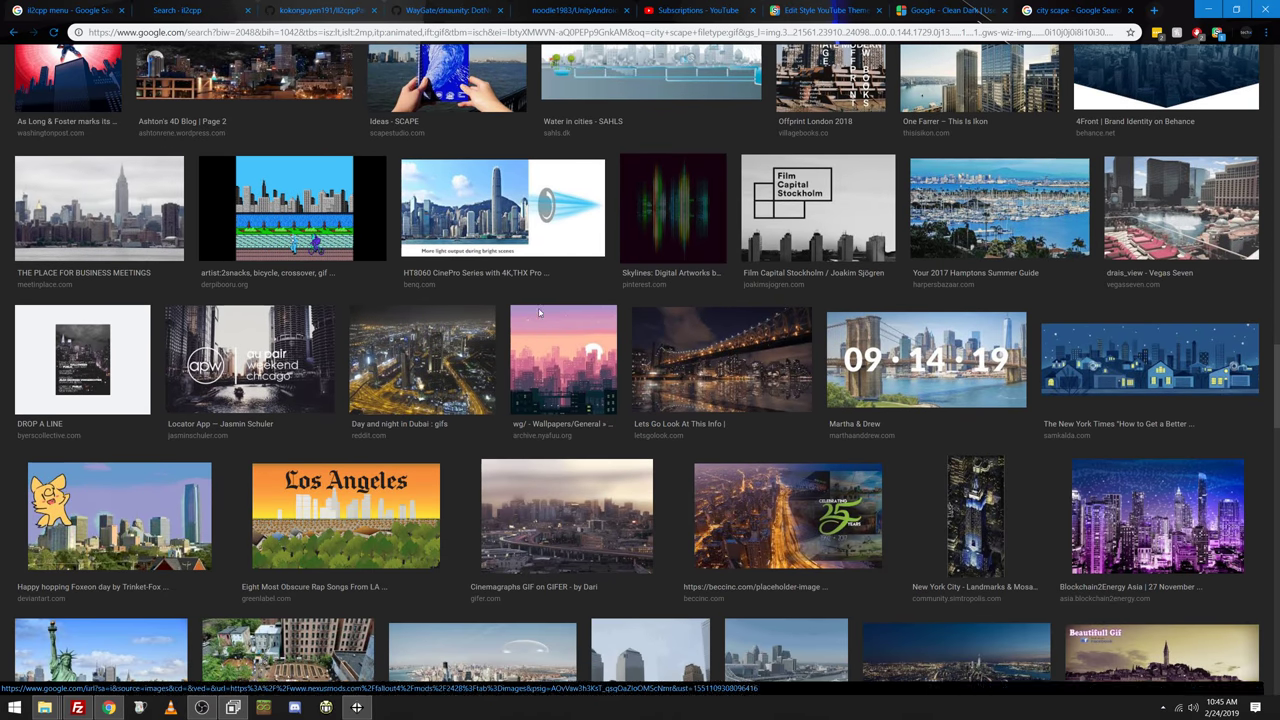
click(268, 73)
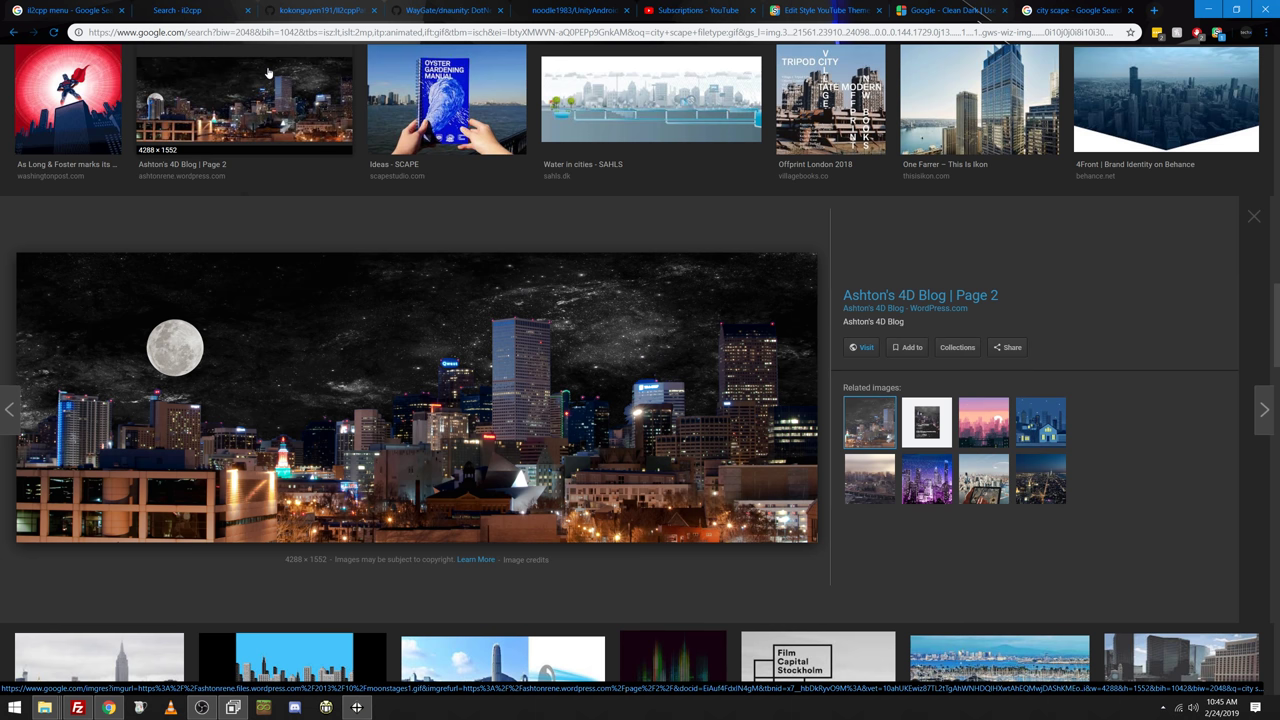
scroll(420, 230, down, 5)
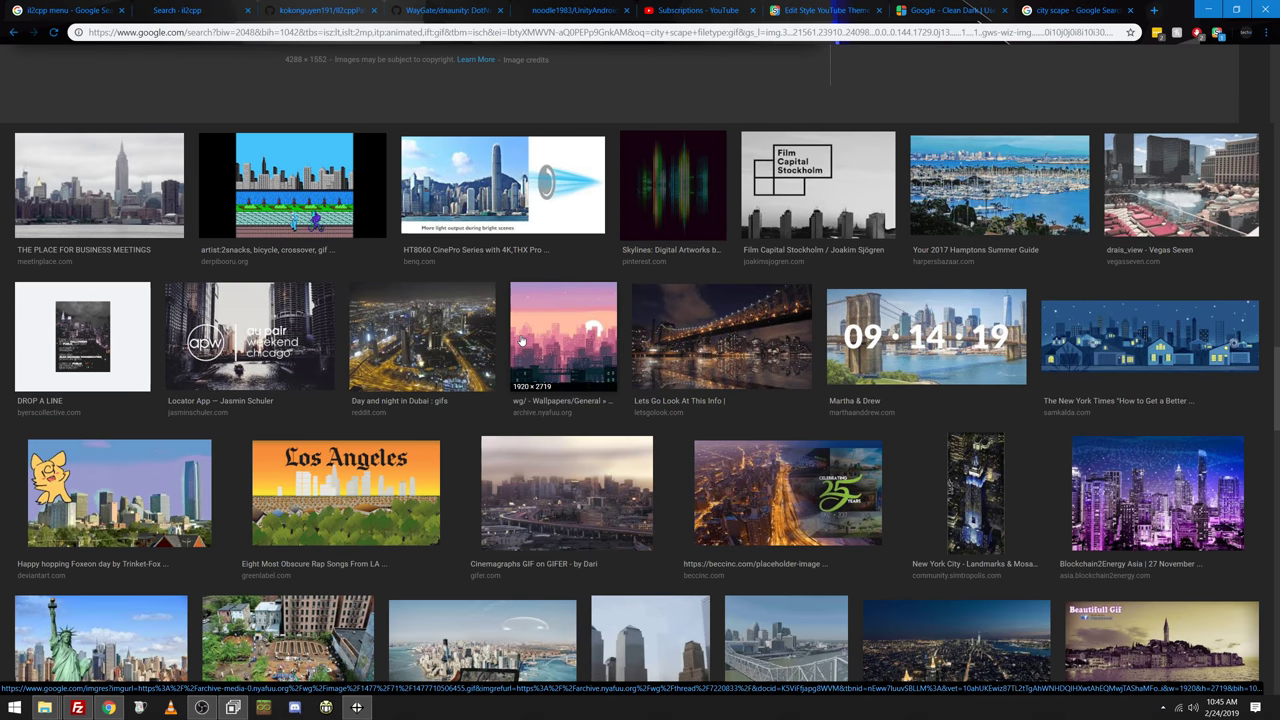
scroll(546, 338, up, 15)
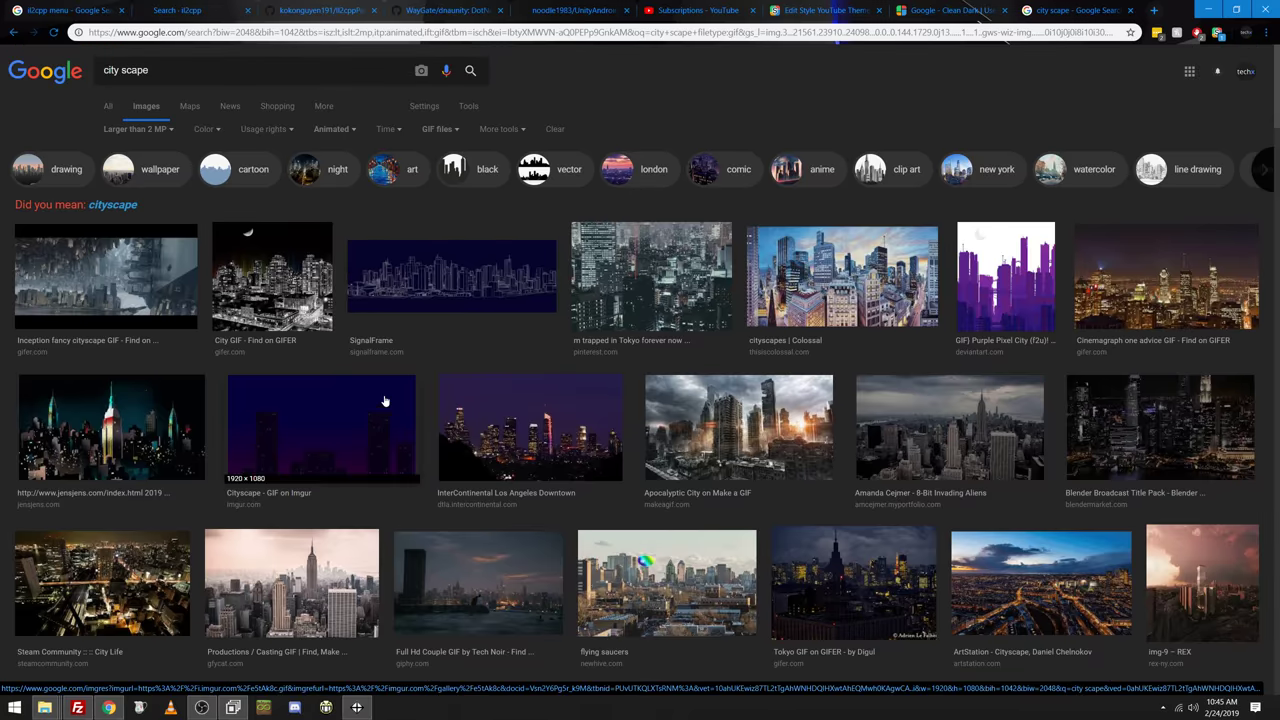
drag(150, 70, 98, 72)
Search Google Images for 'tech circuit' and filter the results to black
text(tech ci)
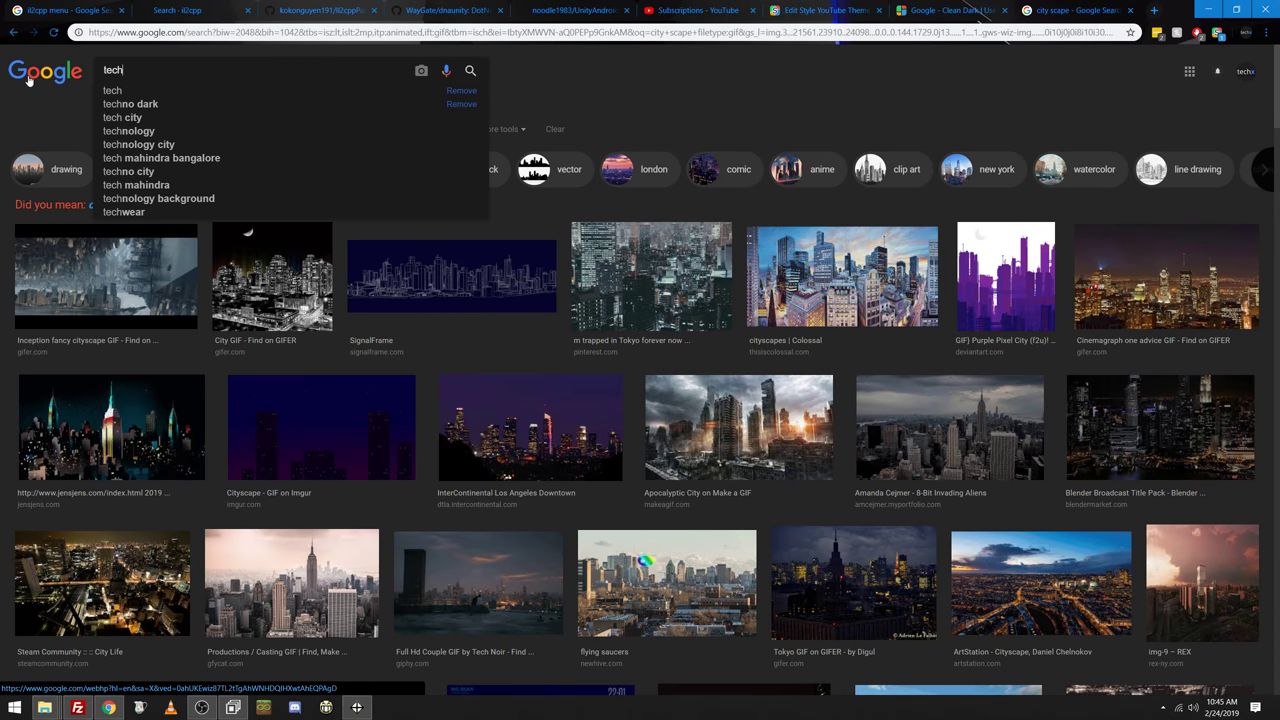
text(rcuit)
key(Return)
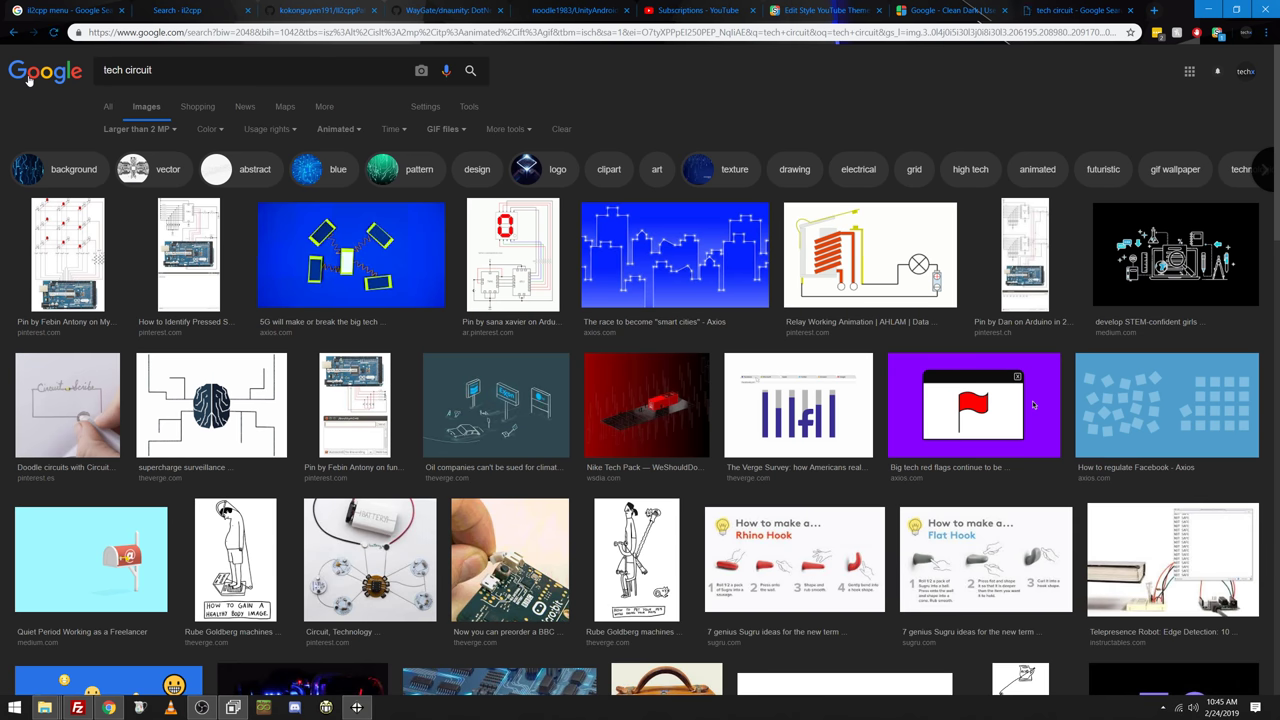
click(217, 133)
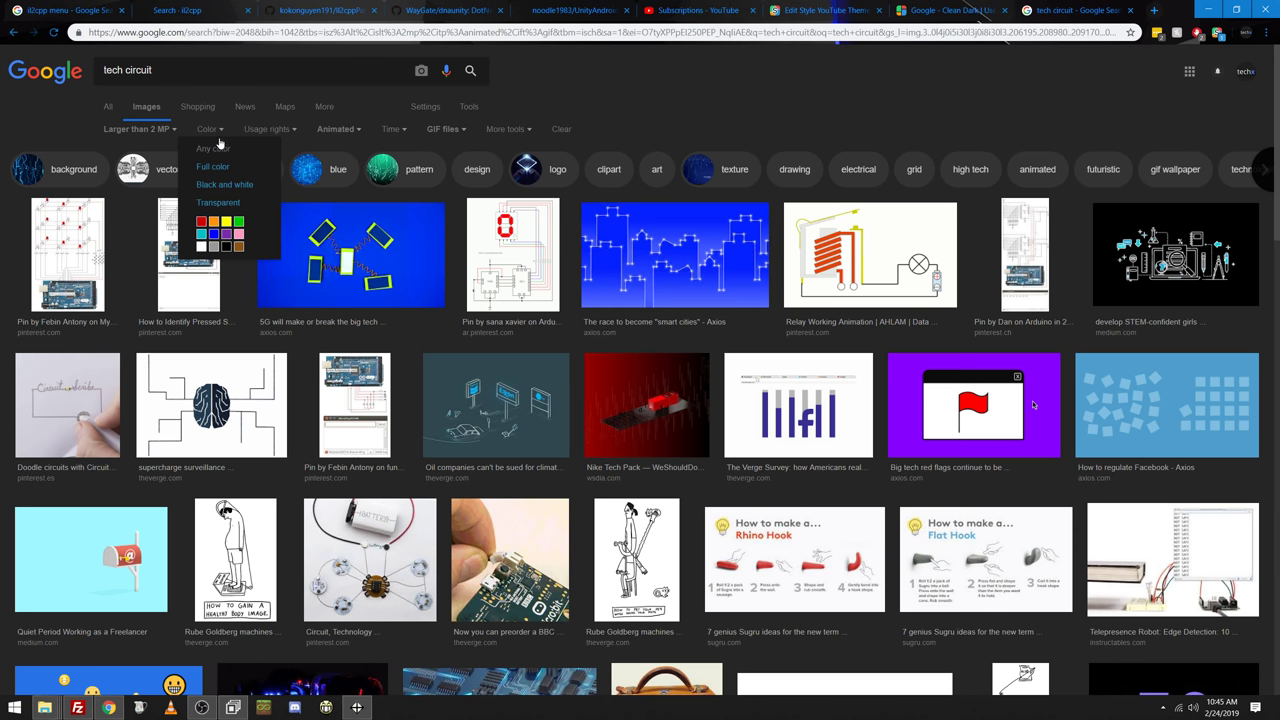
click(228, 248)
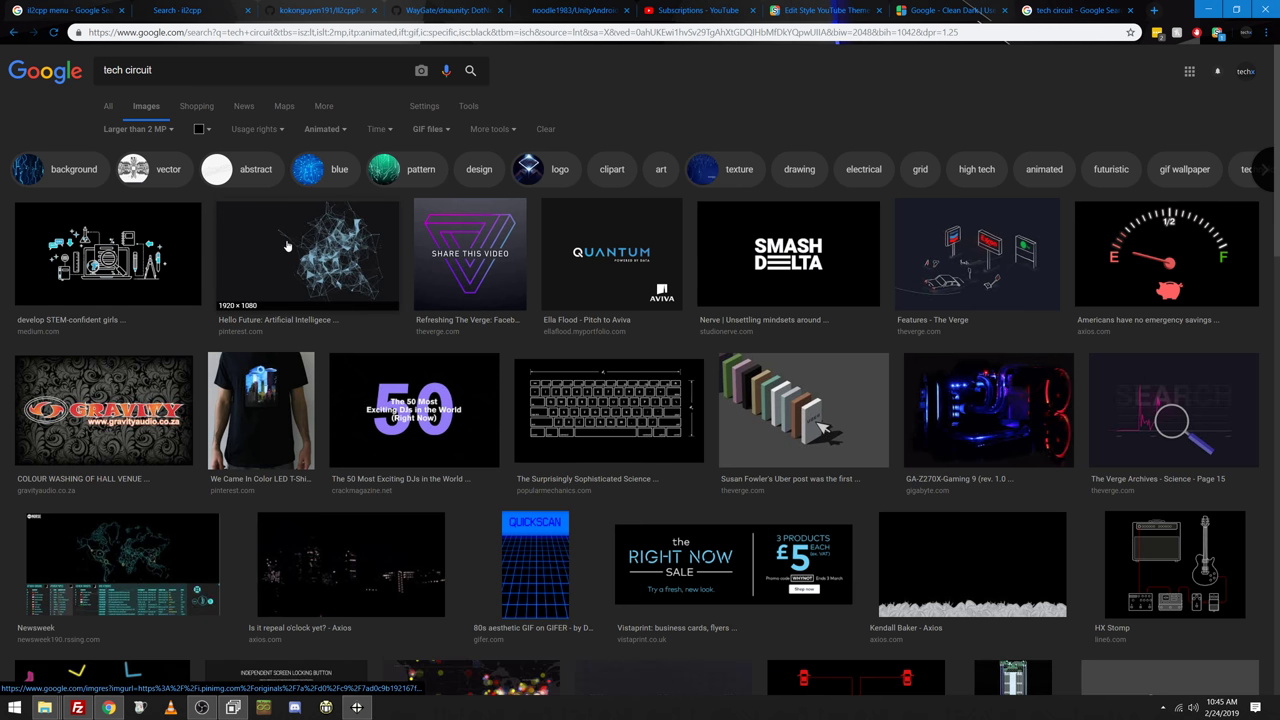
Preview the Hello Future, fuel-gauge, keyboard diagram, Uber post and GA-Z270X motherboard results
click(286, 247)
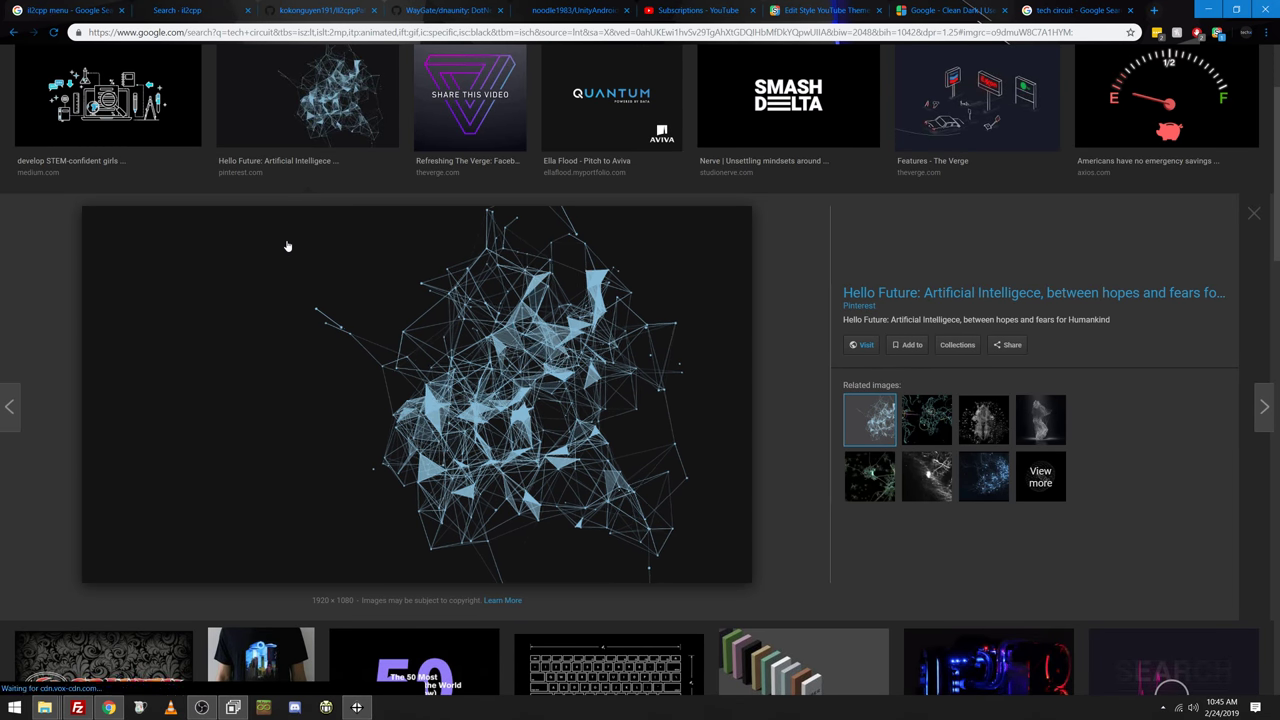
click(1166, 101)
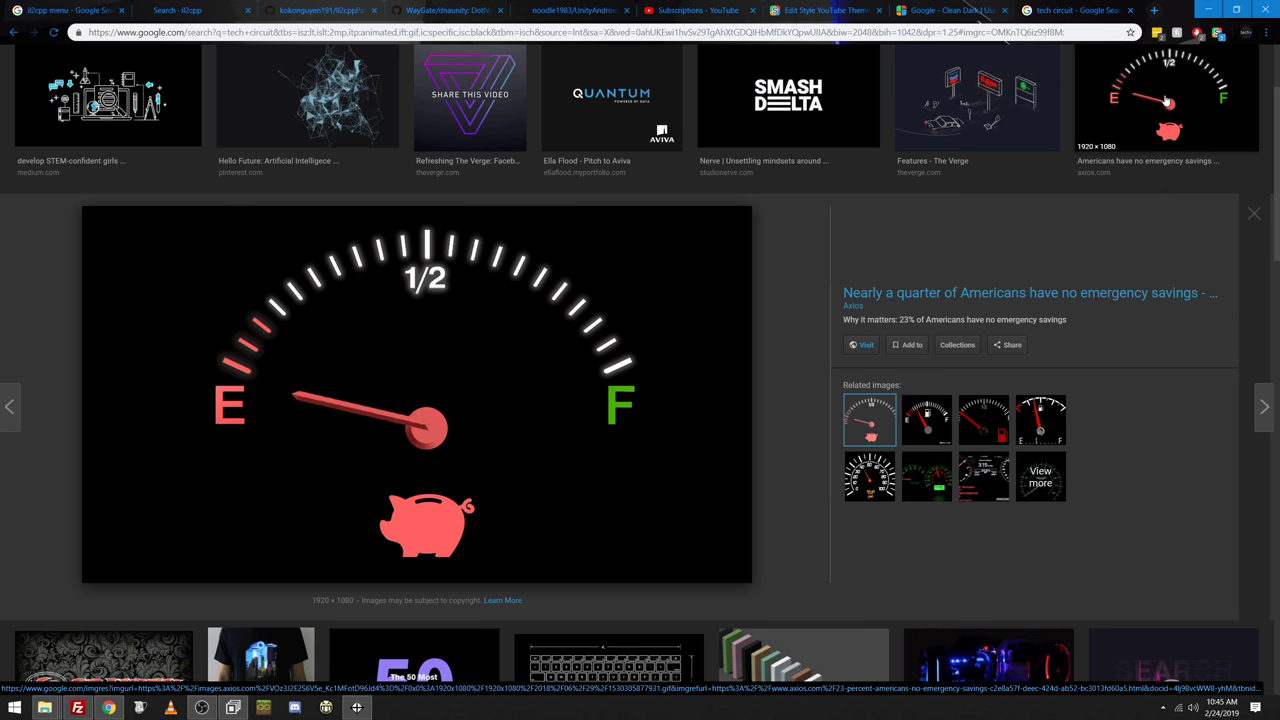
scroll(482, 233, down, 3)
scroll(482, 233, down, 2)
click(603, 261)
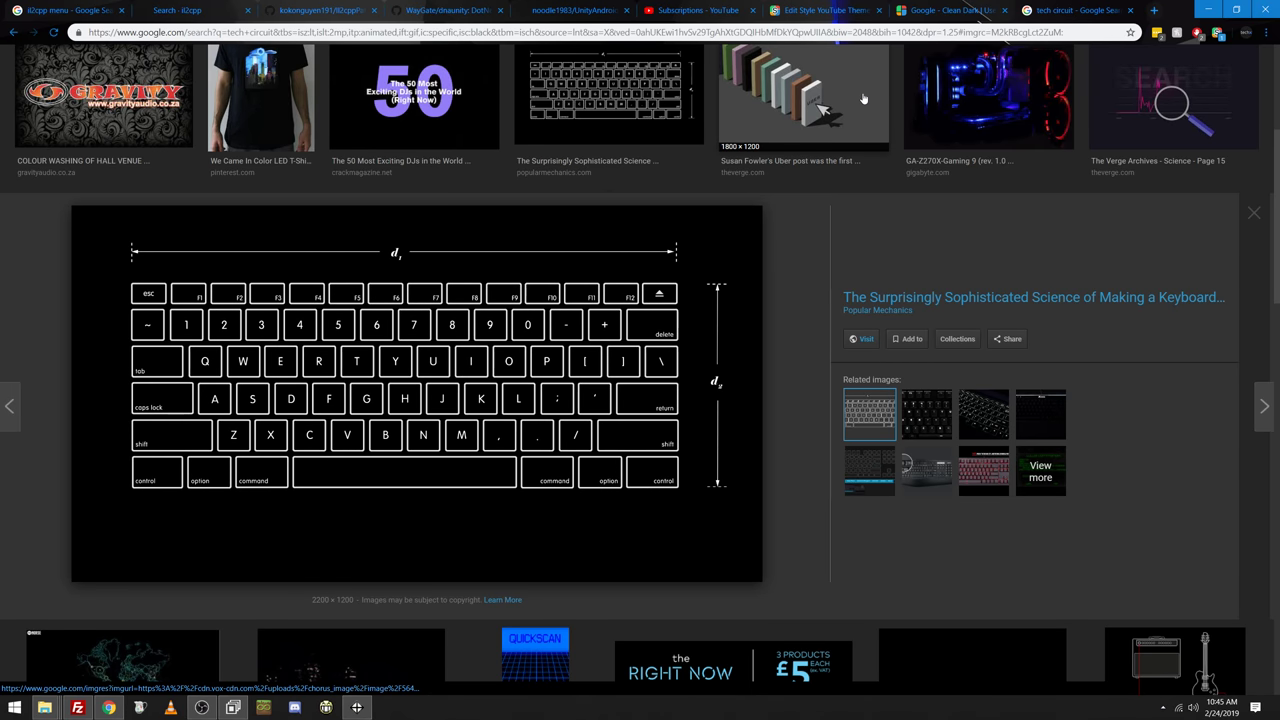
click(793, 150)
click(897, 105)
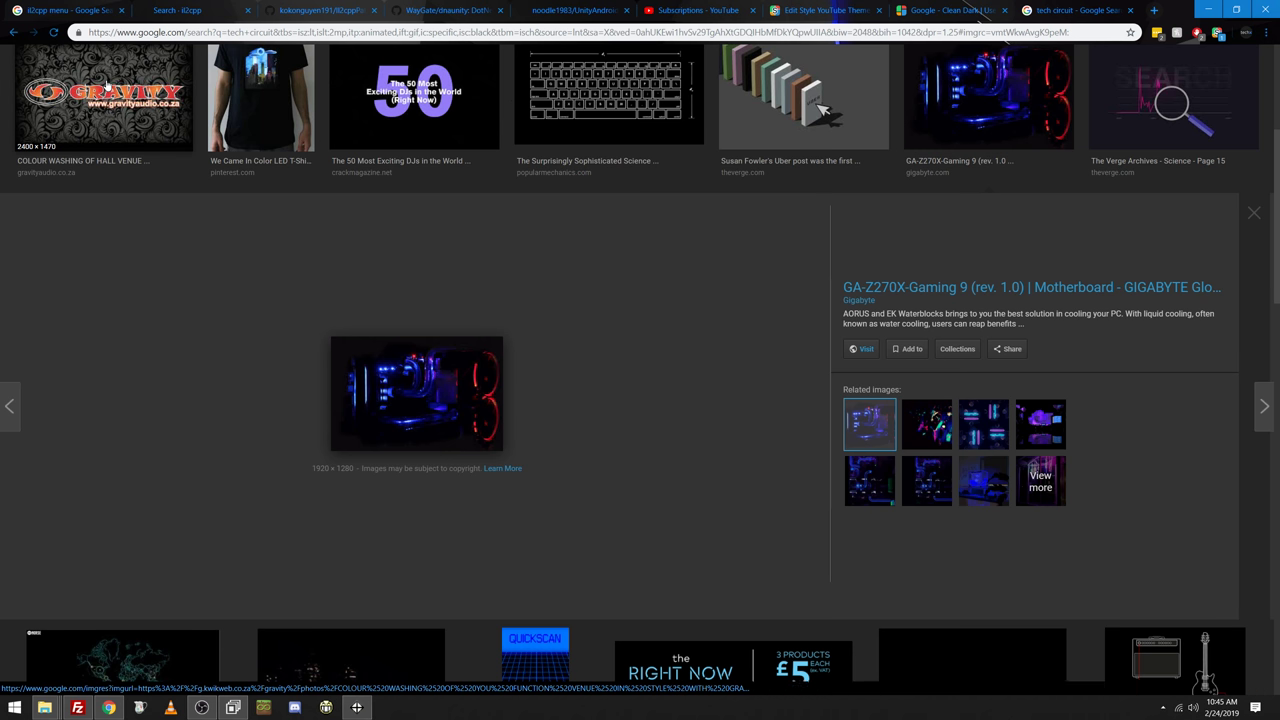
Preview the Newsweek world map, repeal o'clock, Axios lacrosse stick and HX Stomp pedalboard results
scroll(1117, 123, down, 2)
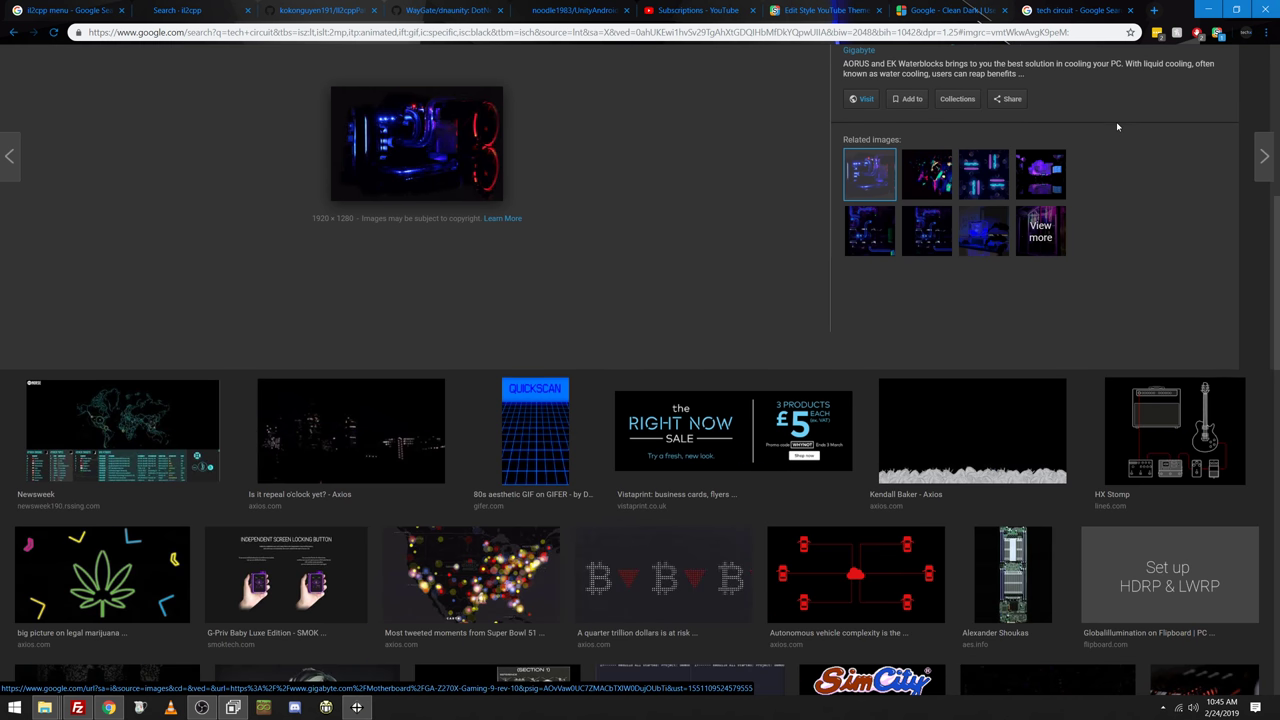
click(142, 453)
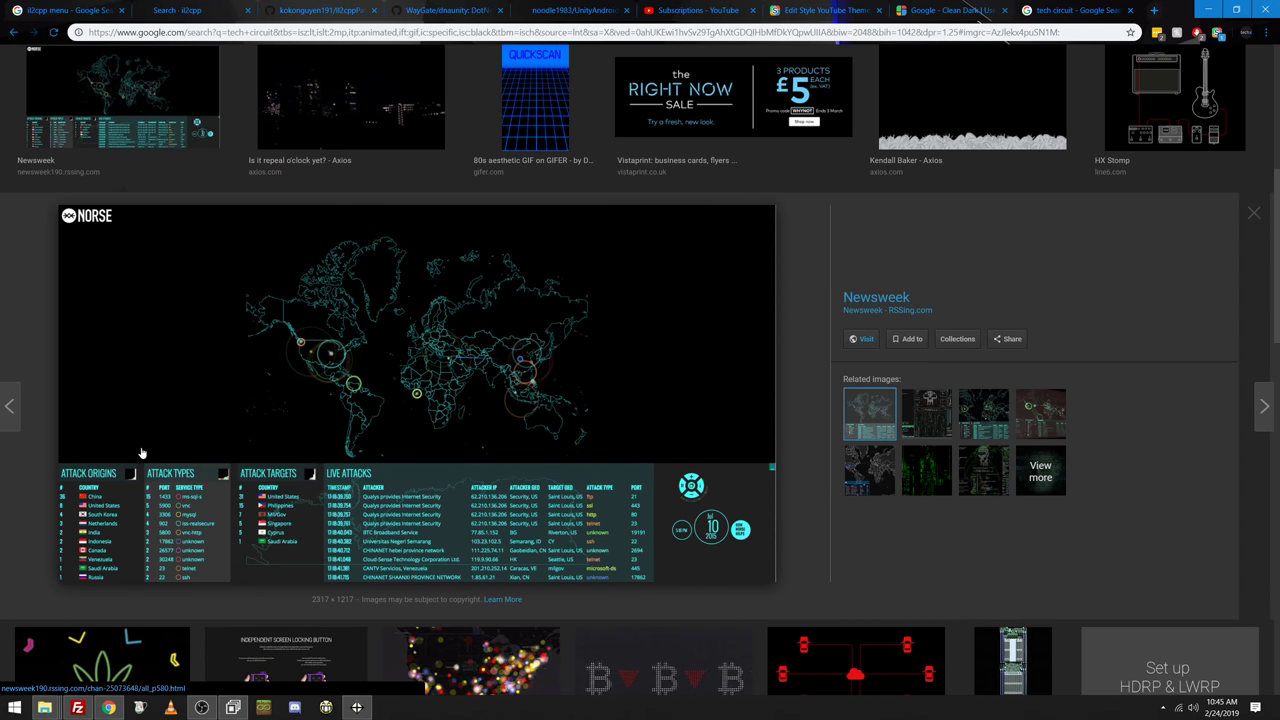
click(420, 105)
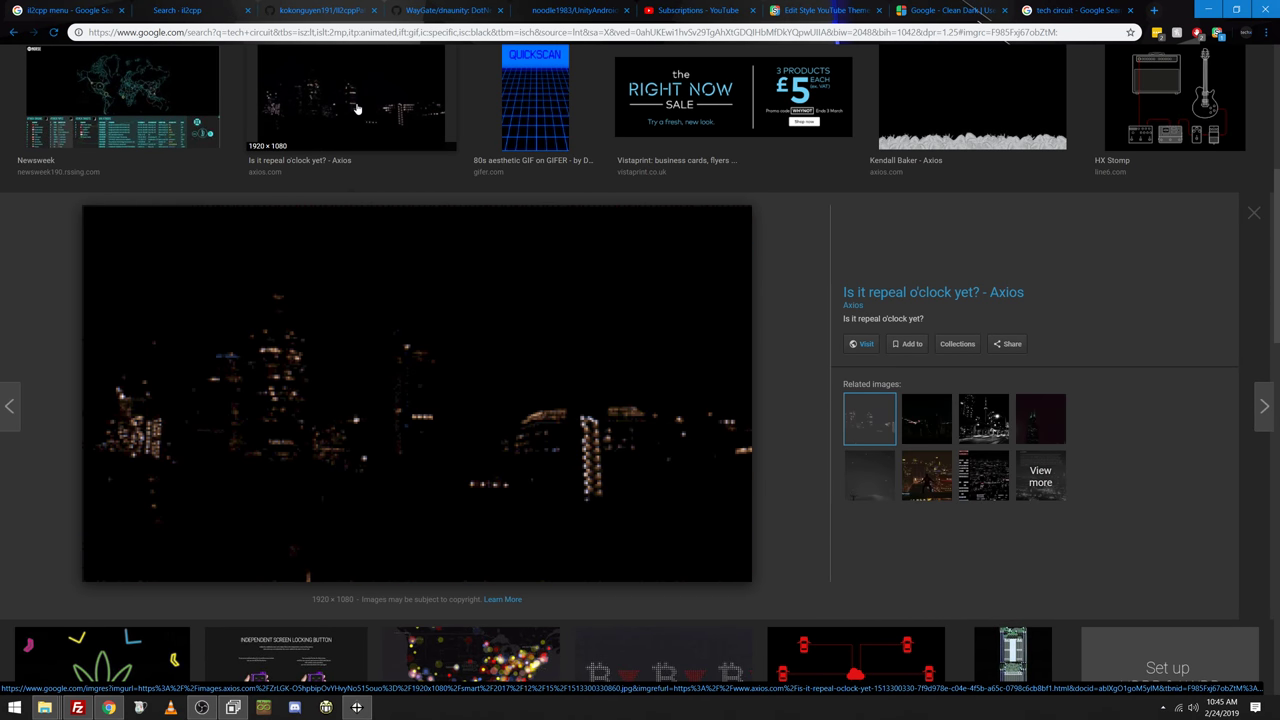
click(1006, 105)
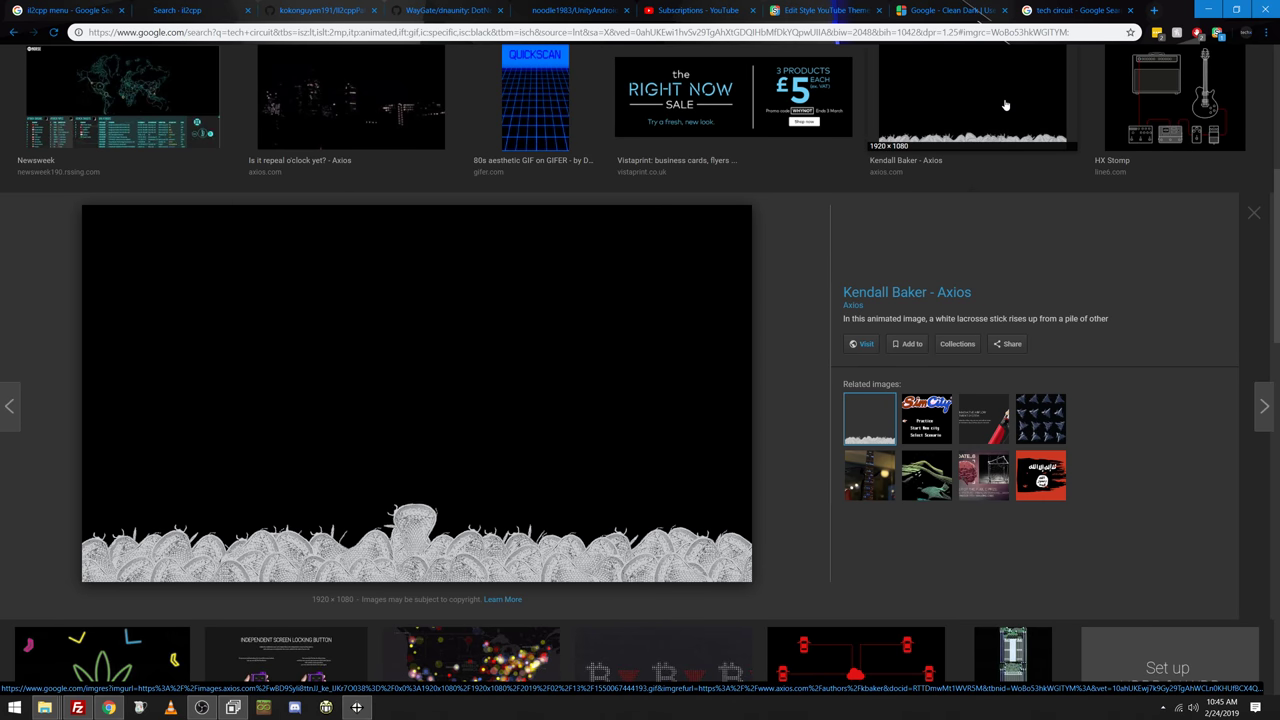
click(1161, 108)
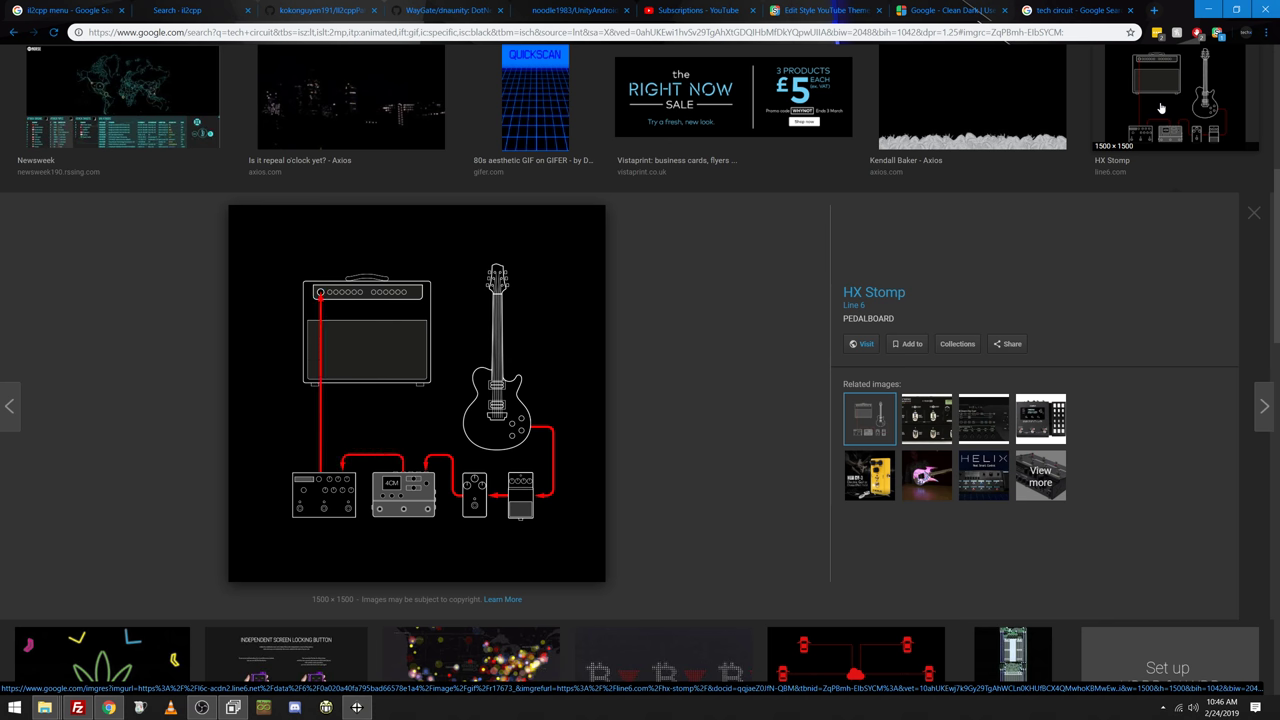
Preview the autonomous vehicle and animated bitcoin images, bringing up the bitcoin image's context menu
scroll(1161, 108, down, 2)
scroll(1161, 107, down, 1)
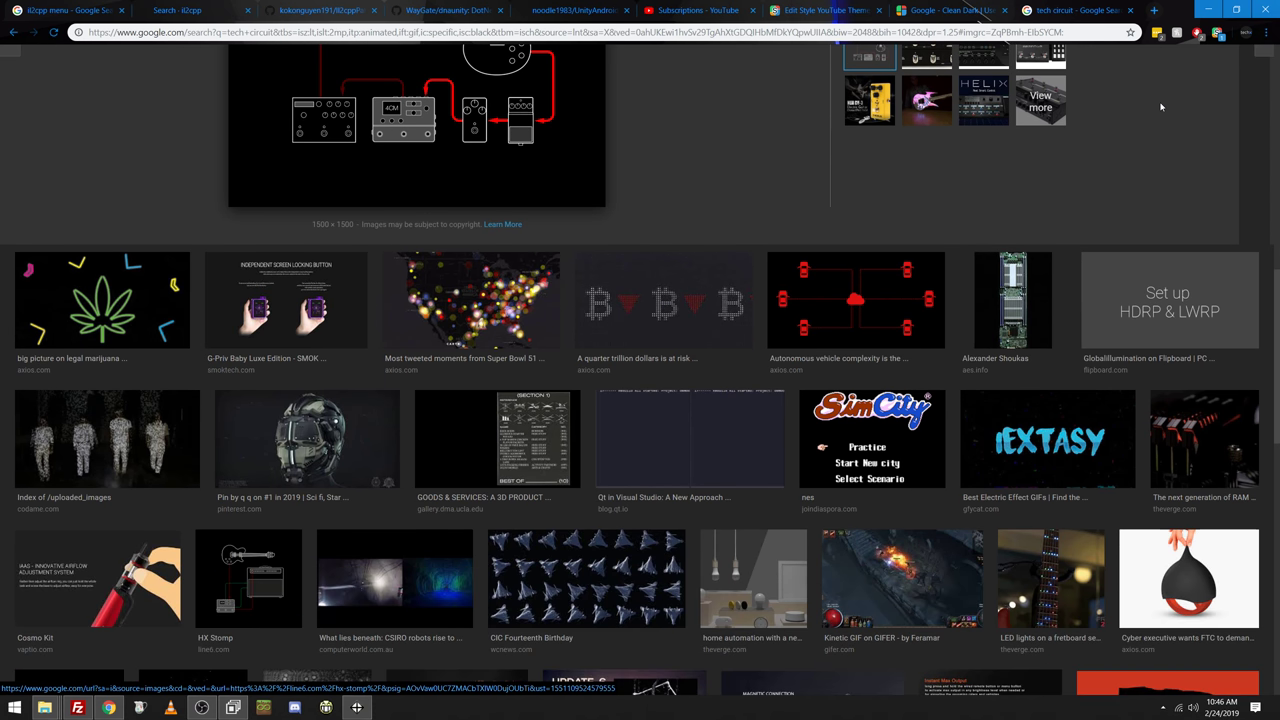
click(872, 288)
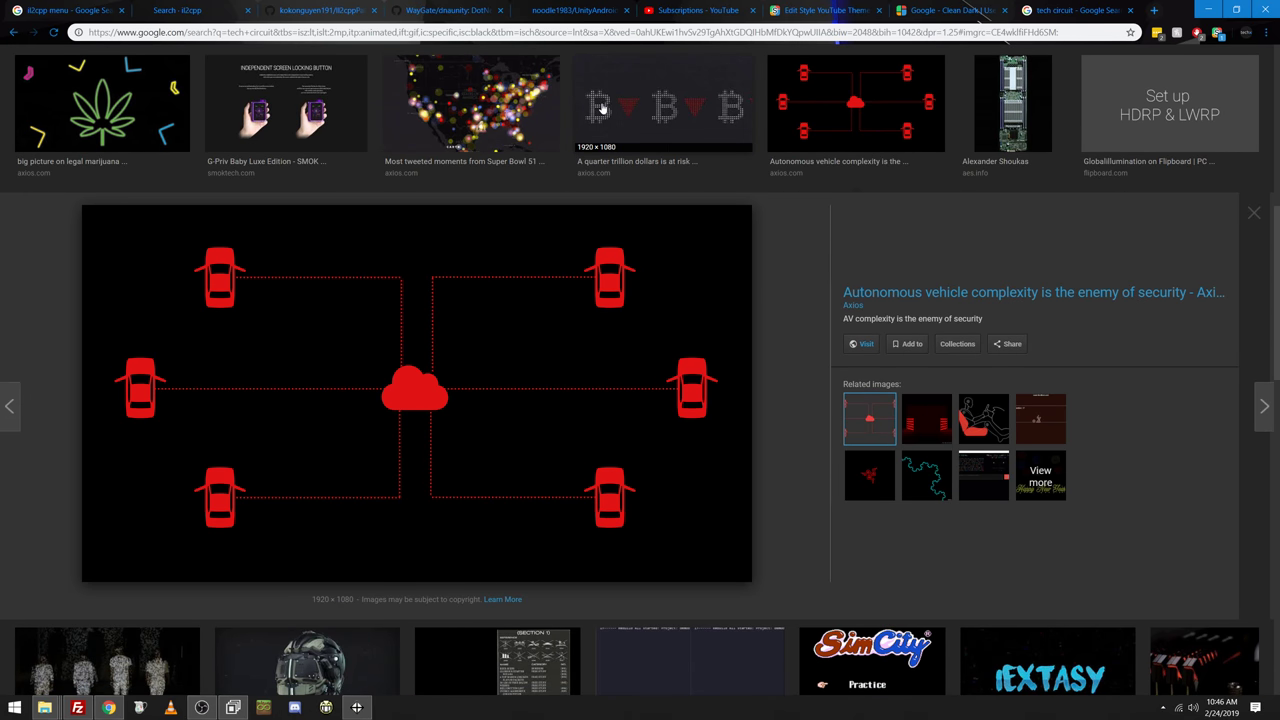
click(689, 113)
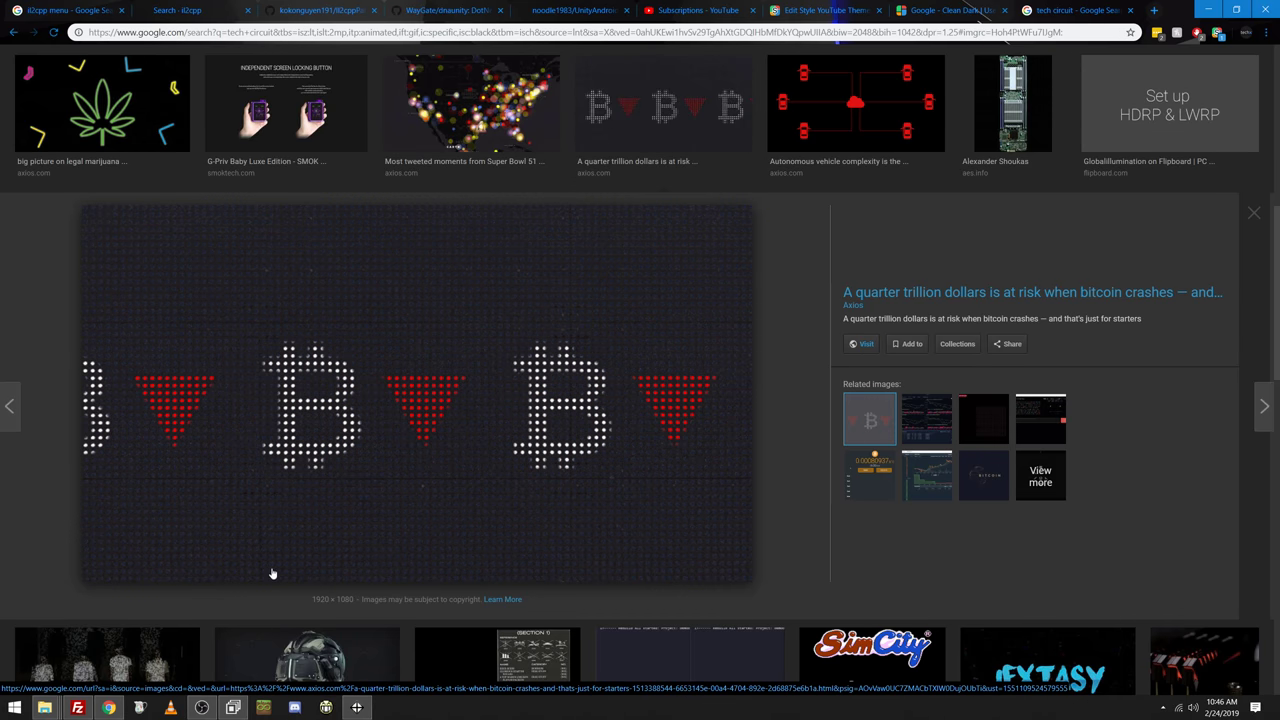
right_click(274, 394)
Open the bitcoin GIF in a new tab and select the old imgur URL in the style editor
click(337, 484)
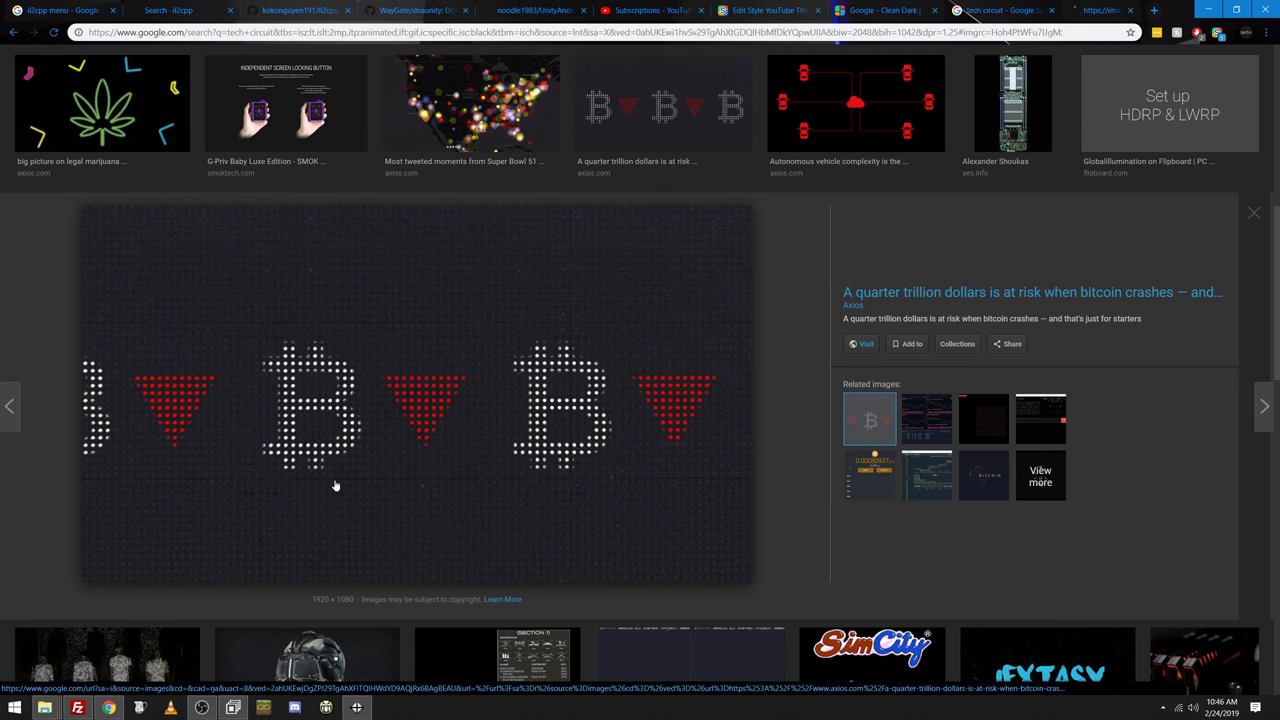
click(1065, 10)
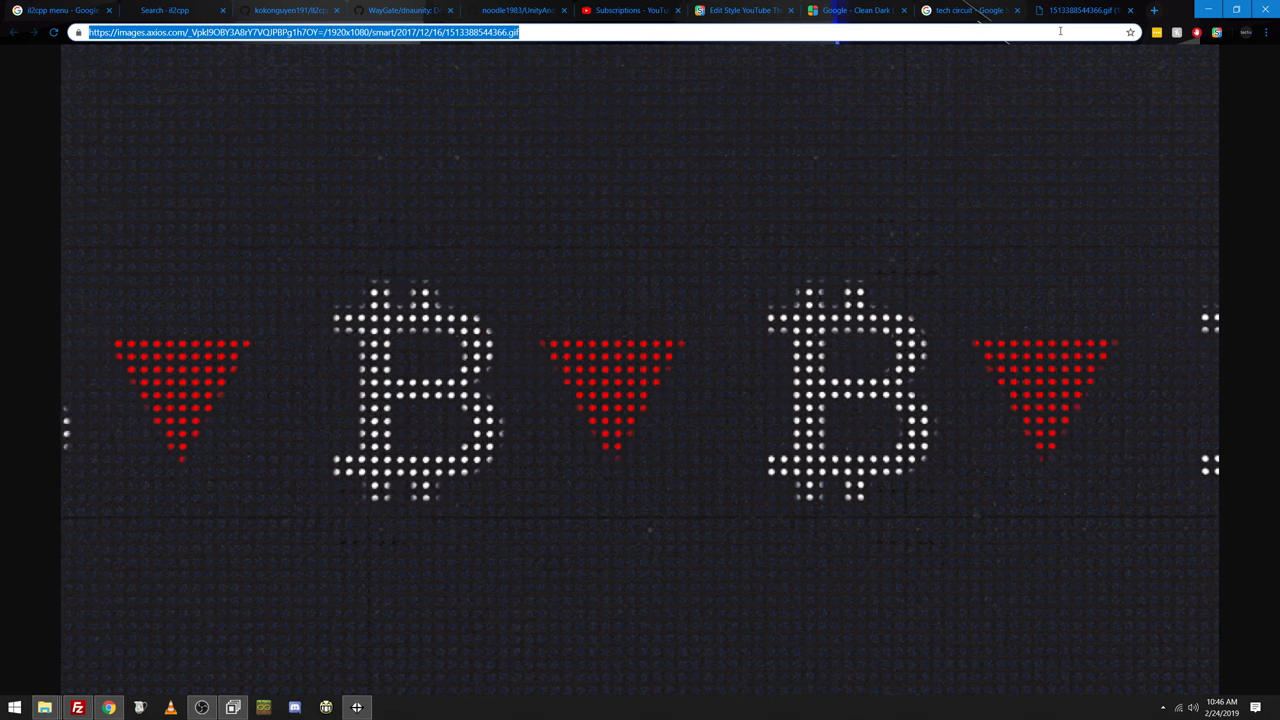
click(740, 10)
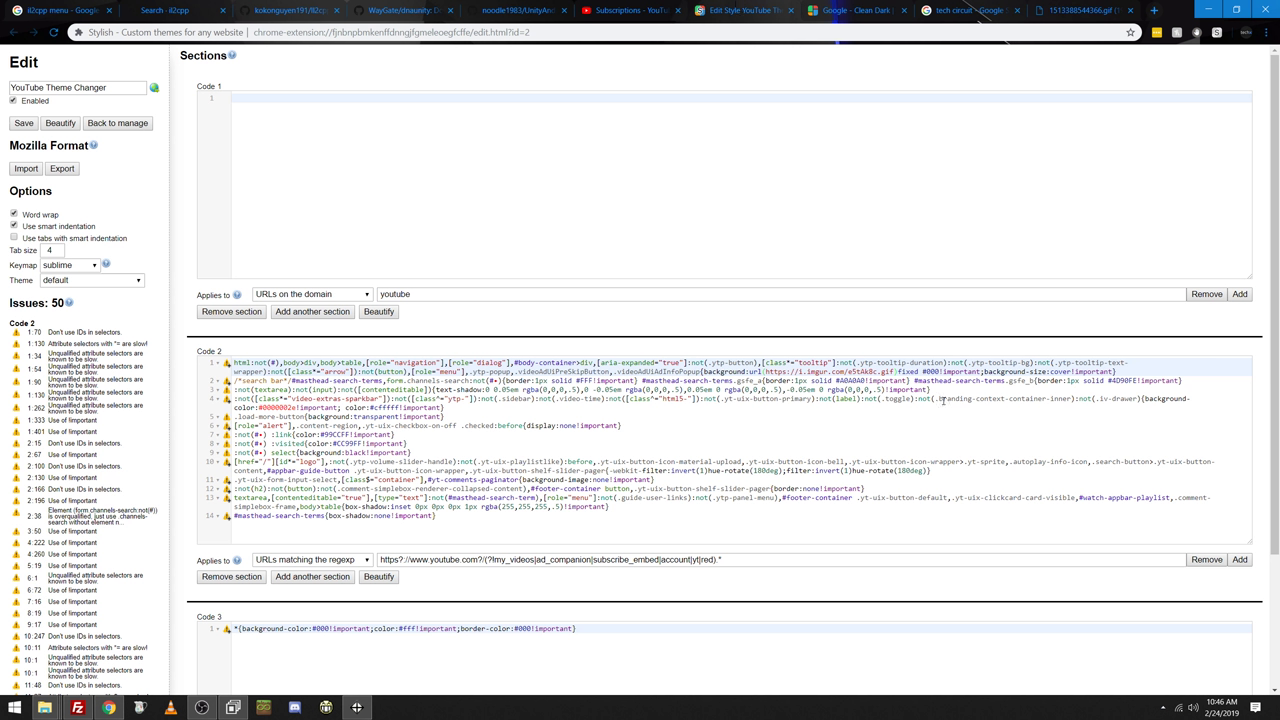
drag(896, 372, 767, 374)
Copy the bitcoin GIF's address and paste it over the imgur URL in Code 2 line 1
click(1045, 9)
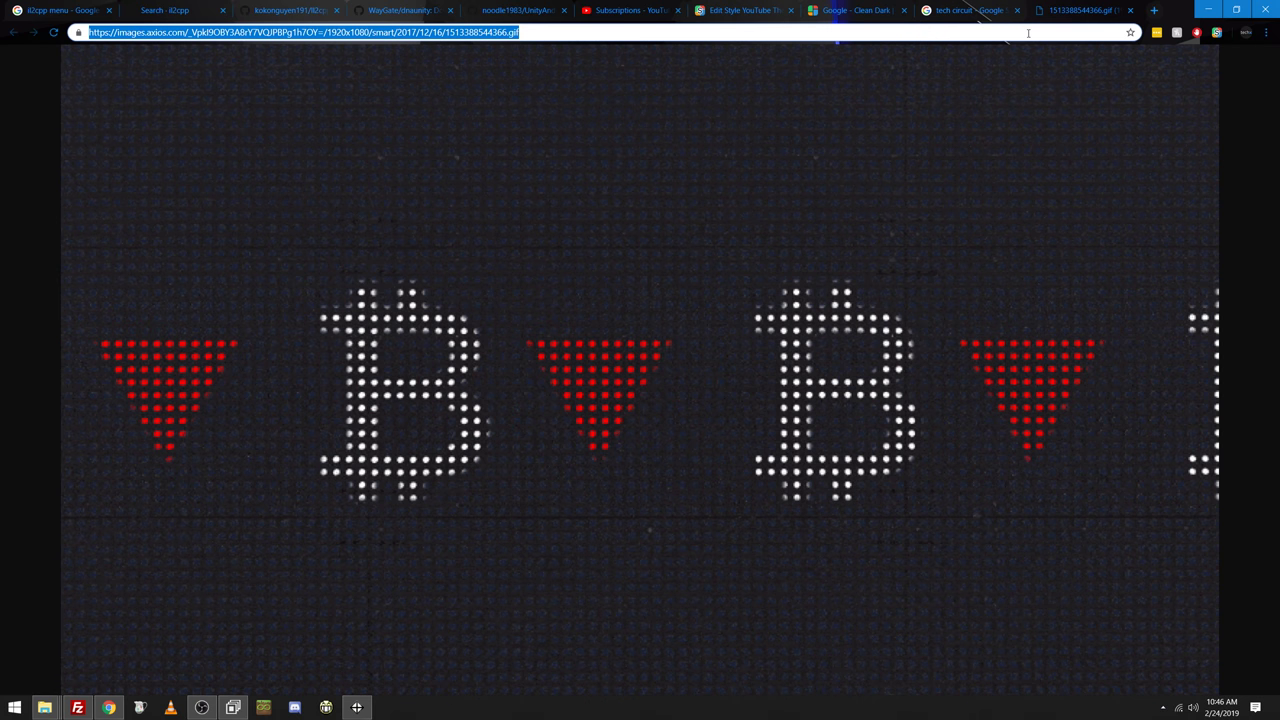
right_click(1030, 33)
click(1062, 97)
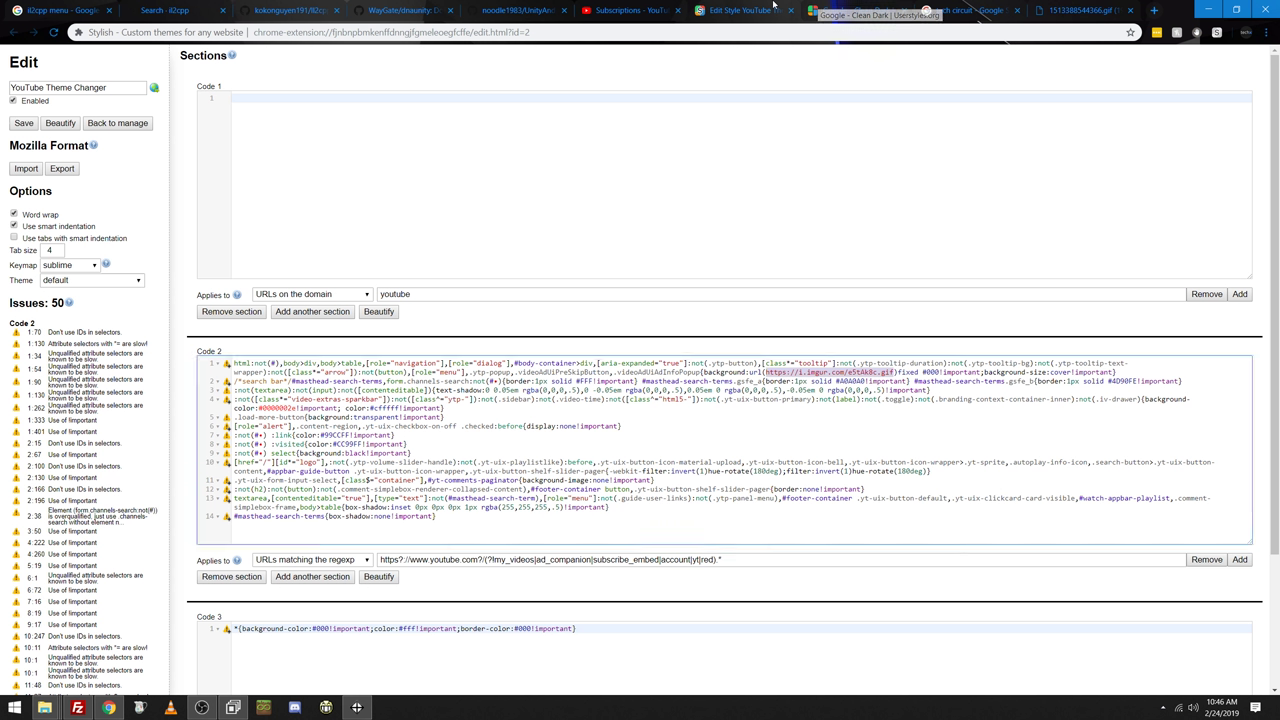
click(745, 10)
key(ctrl+v)
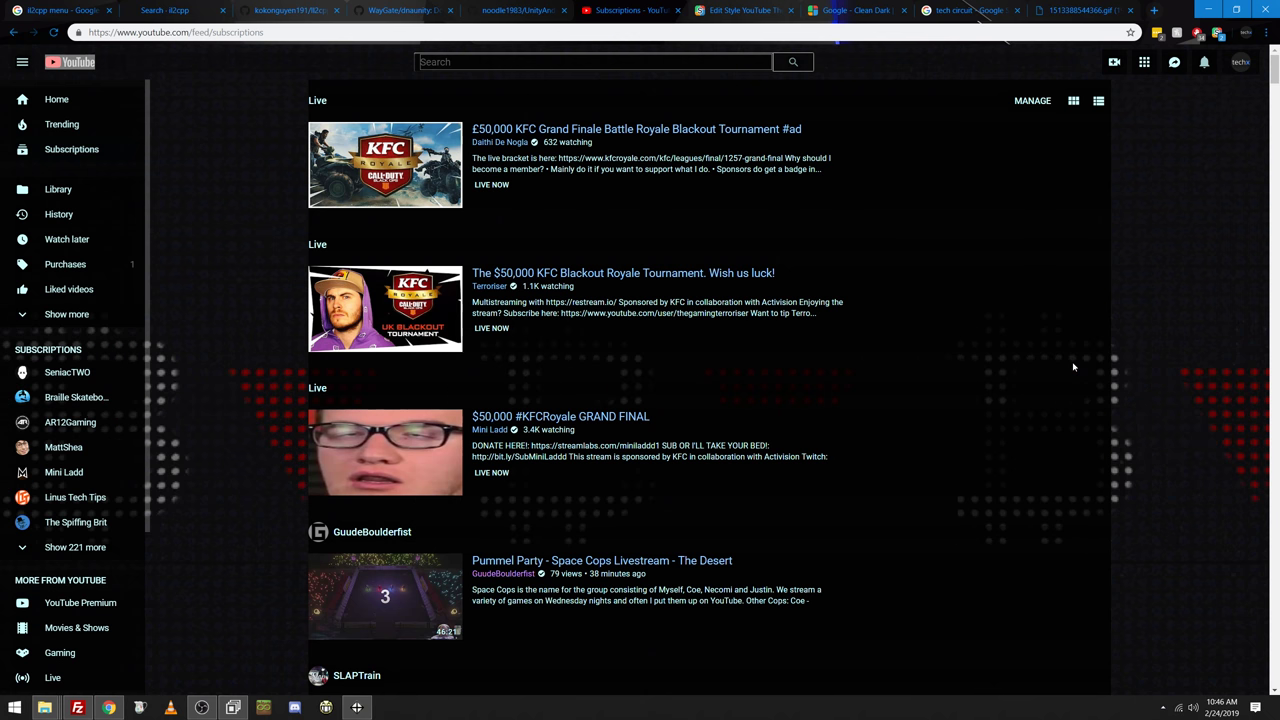
scroll(1197, 347, down, 5)
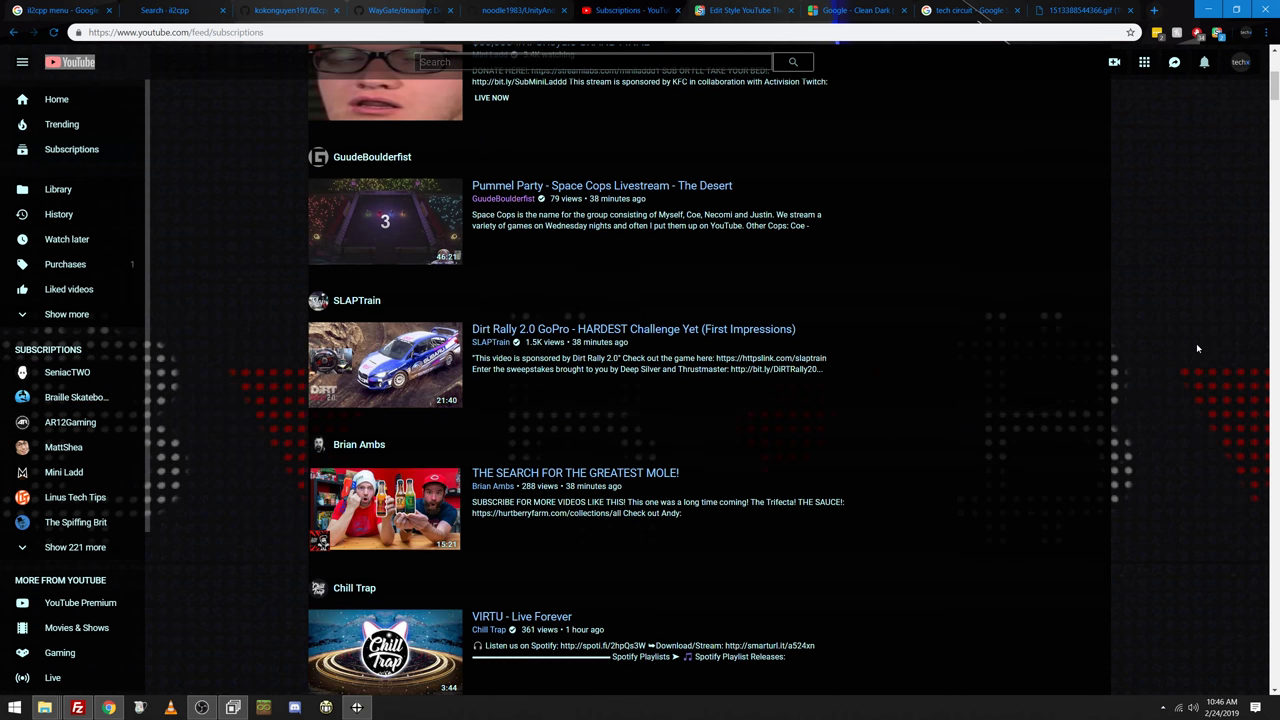
scroll(1197, 348, down, 2)
scroll(1196, 343, up, 7)
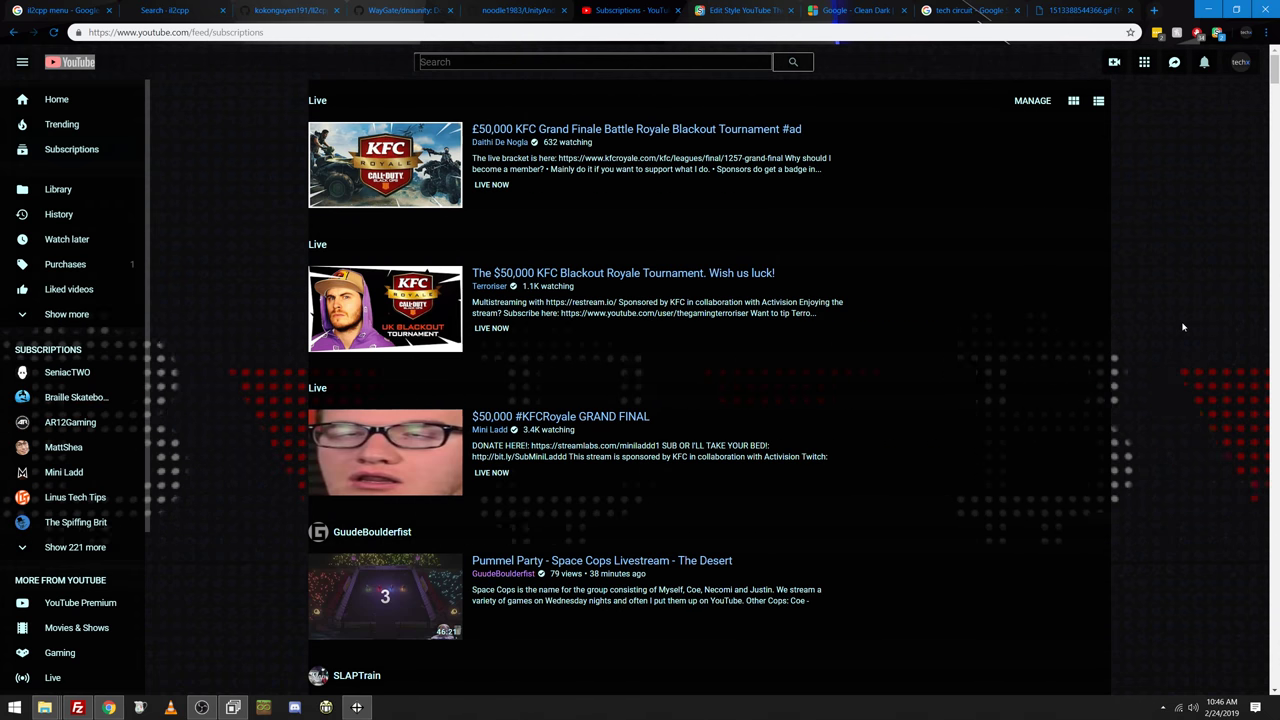
From the Google Clean Dark style page, search userstyles.org for 'myspace' styles
click(812, 9)
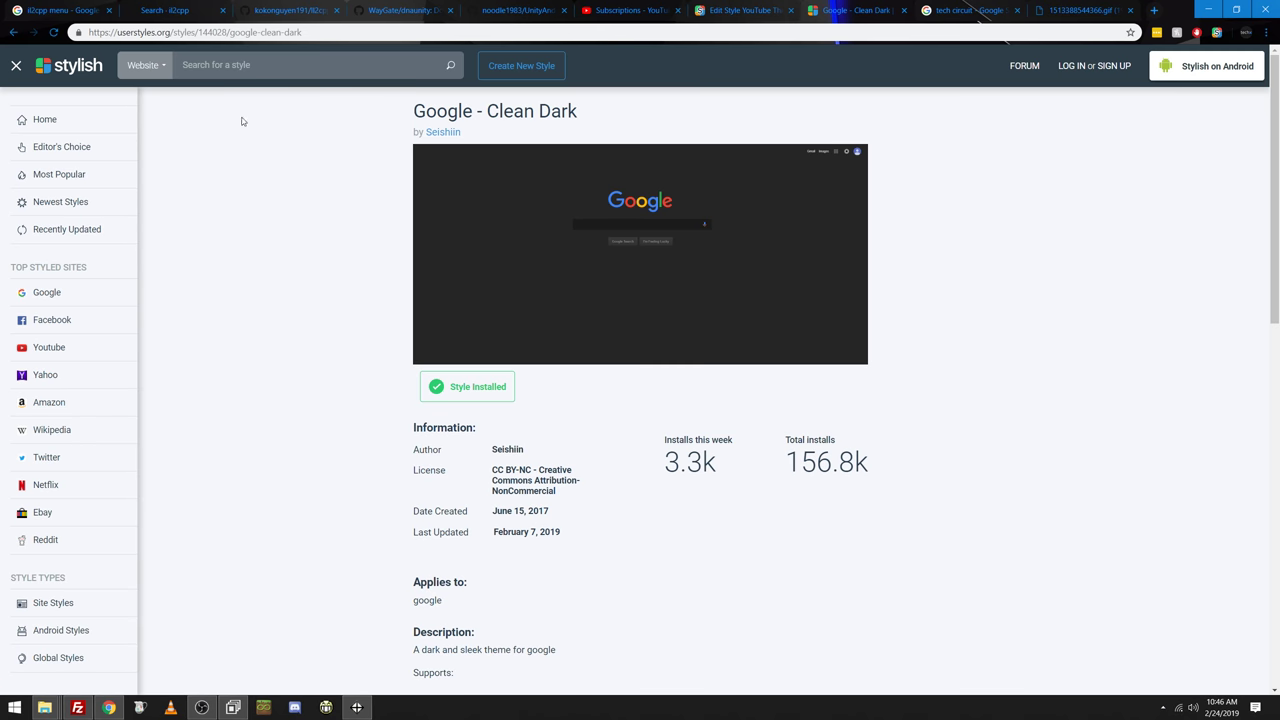
click(165, 70)
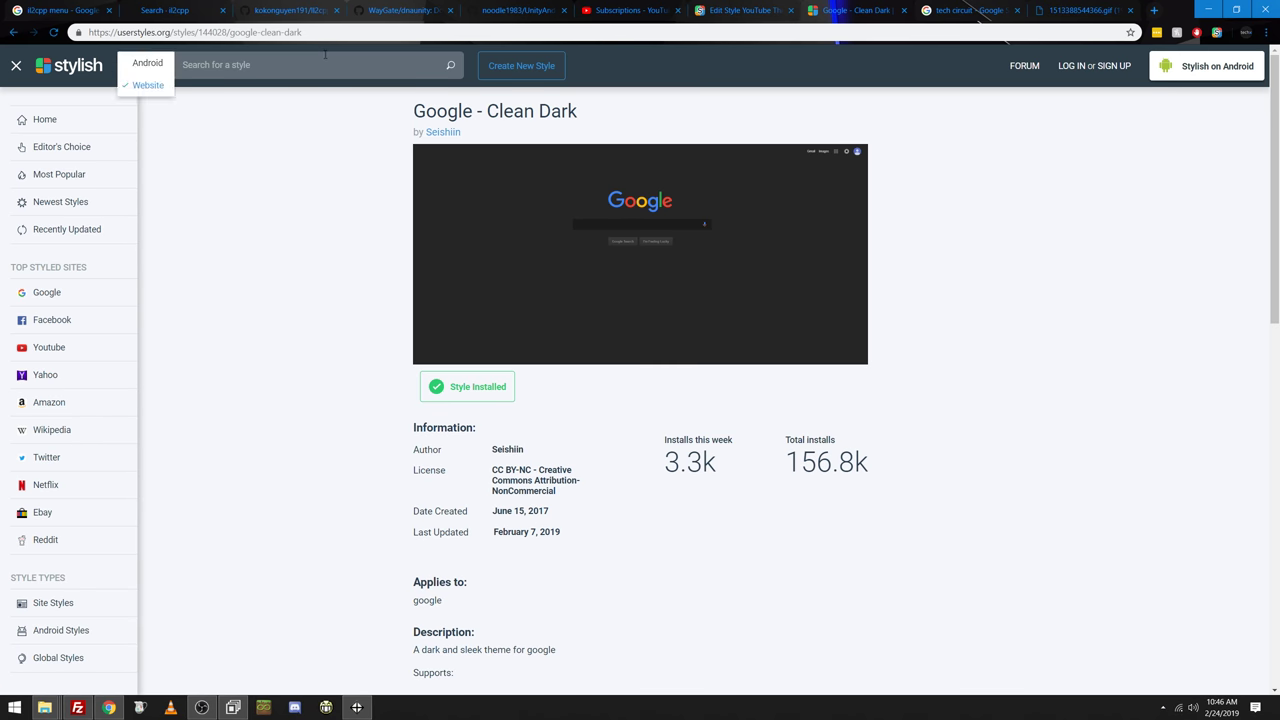
click(292, 75)
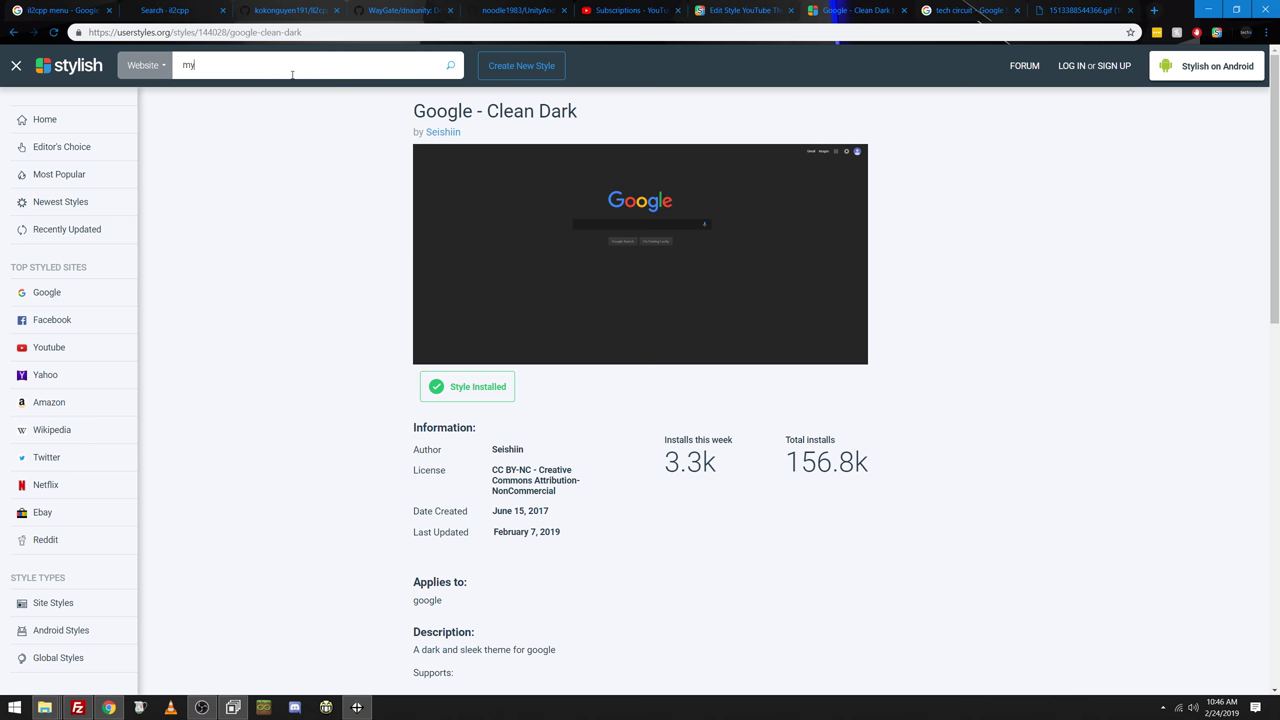
text(myspace)
key(Return)
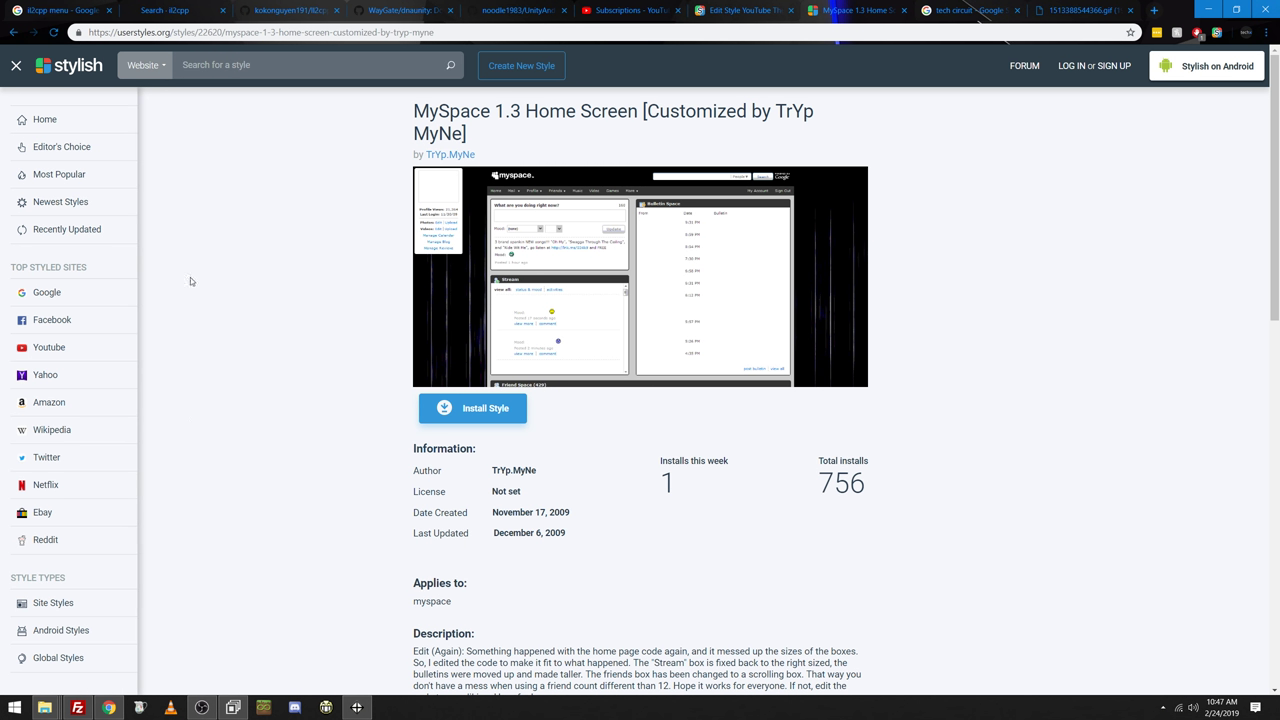
Go to page 2 of Newest Styles and open the APKMirror.com Dark Mode style
click(62, 204)
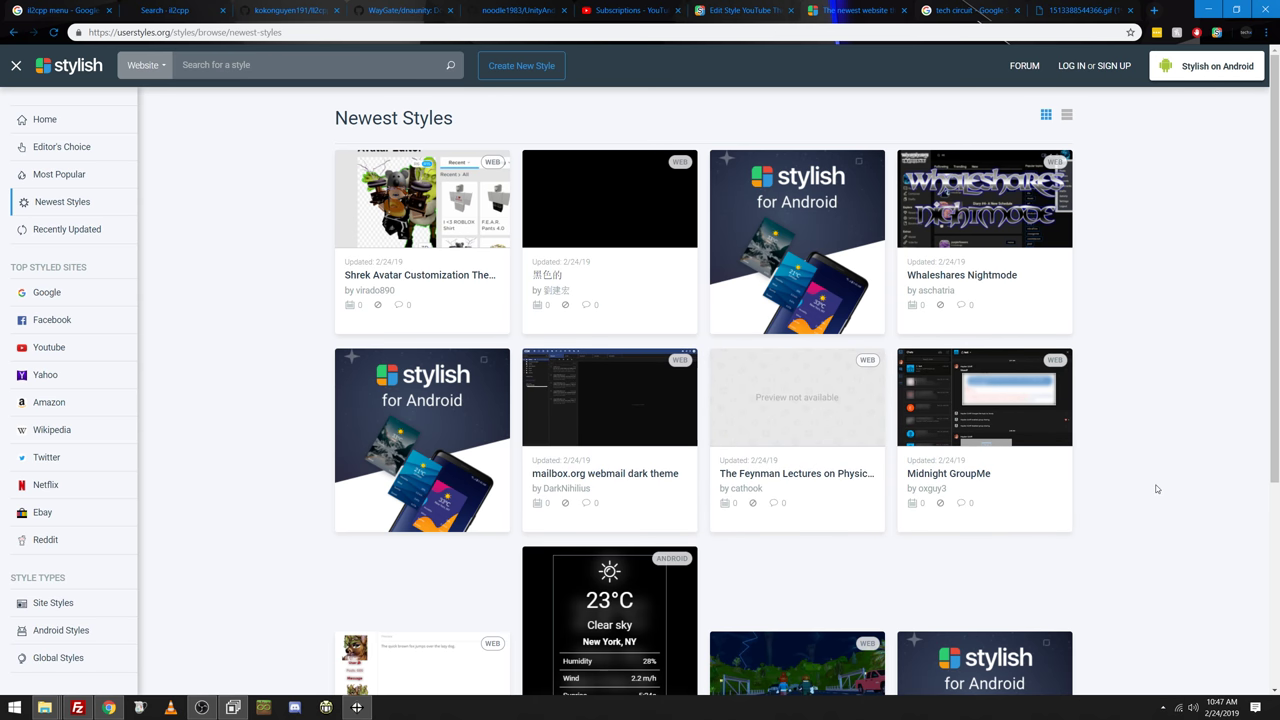
scroll(1157, 489, down, 2)
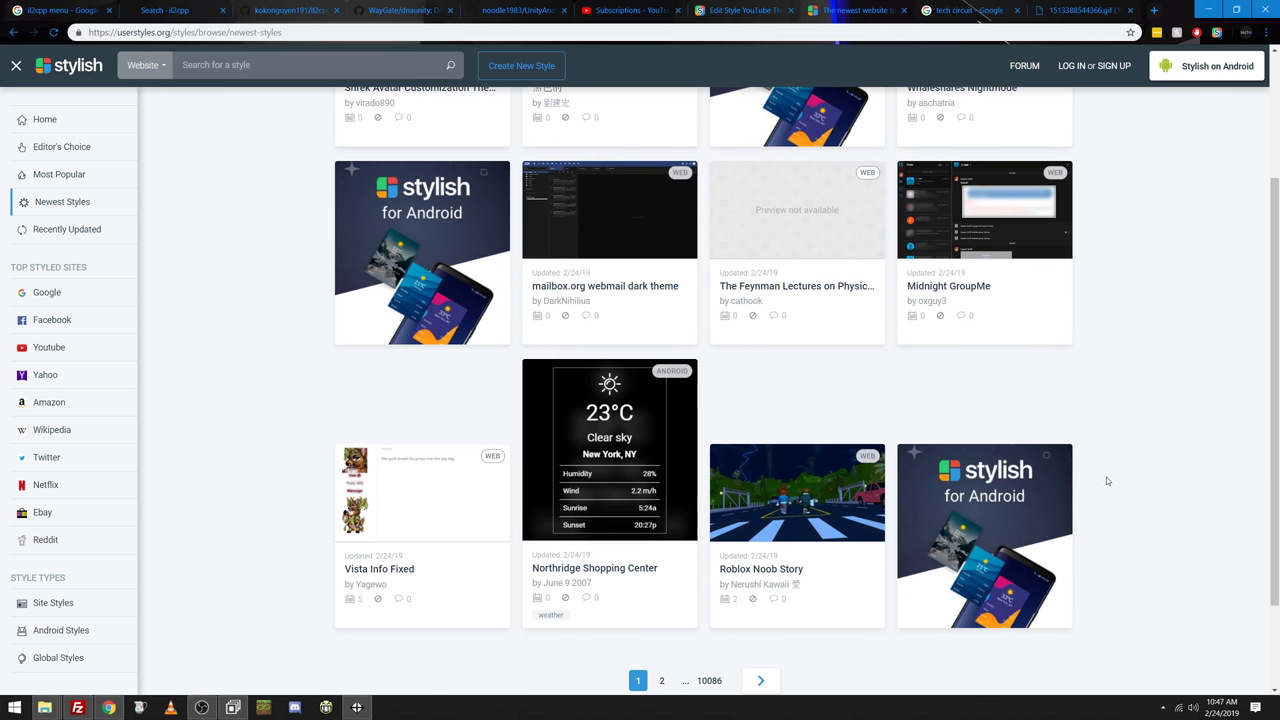
scroll(1106, 480, down, 1)
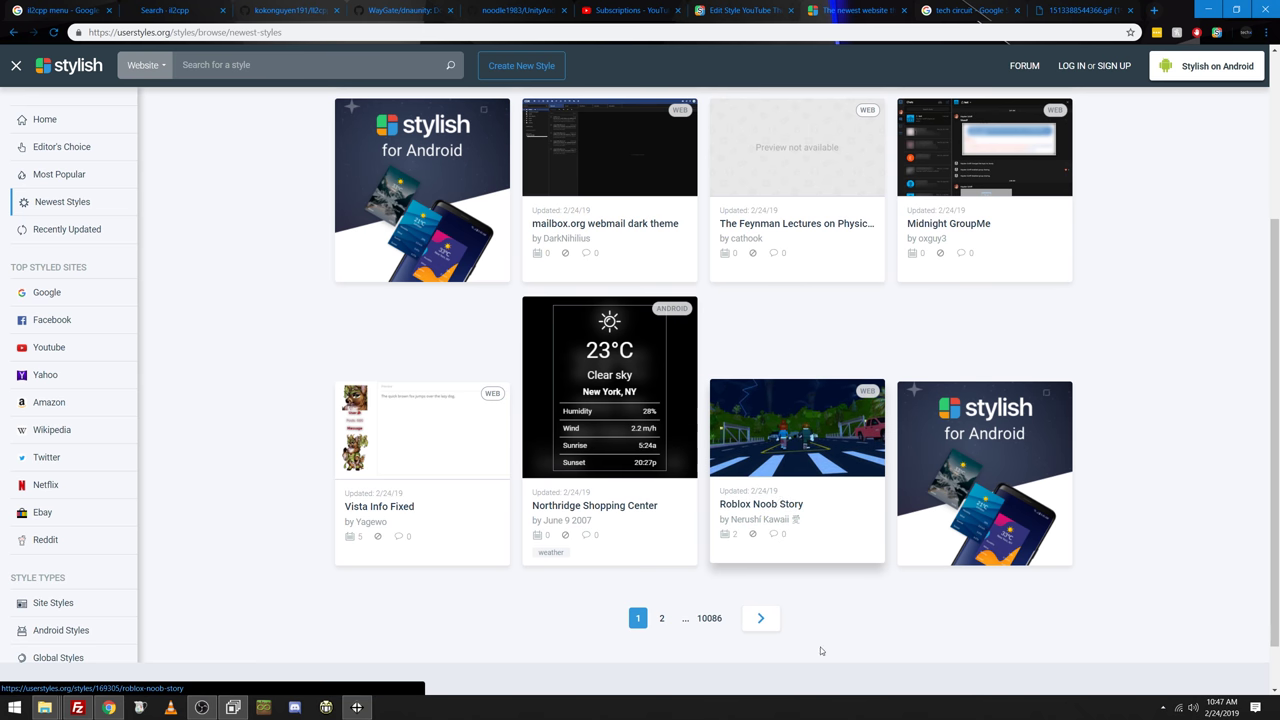
click(664, 621)
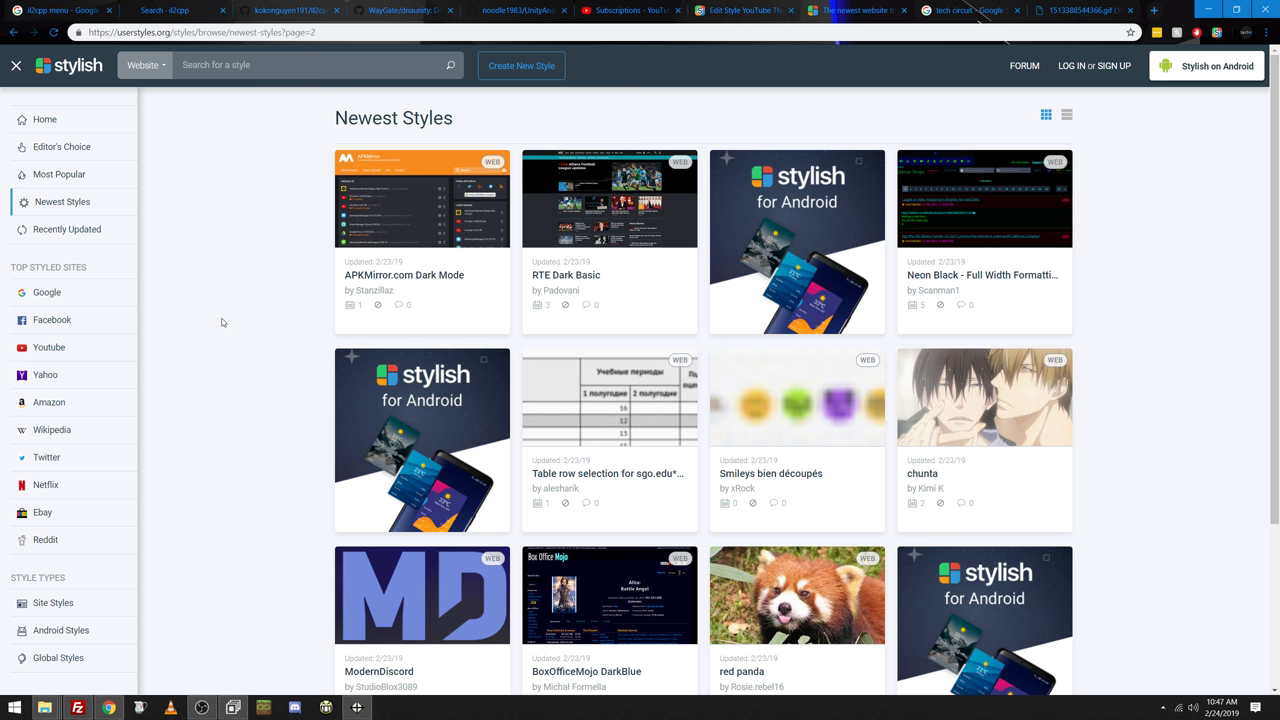
click(434, 276)
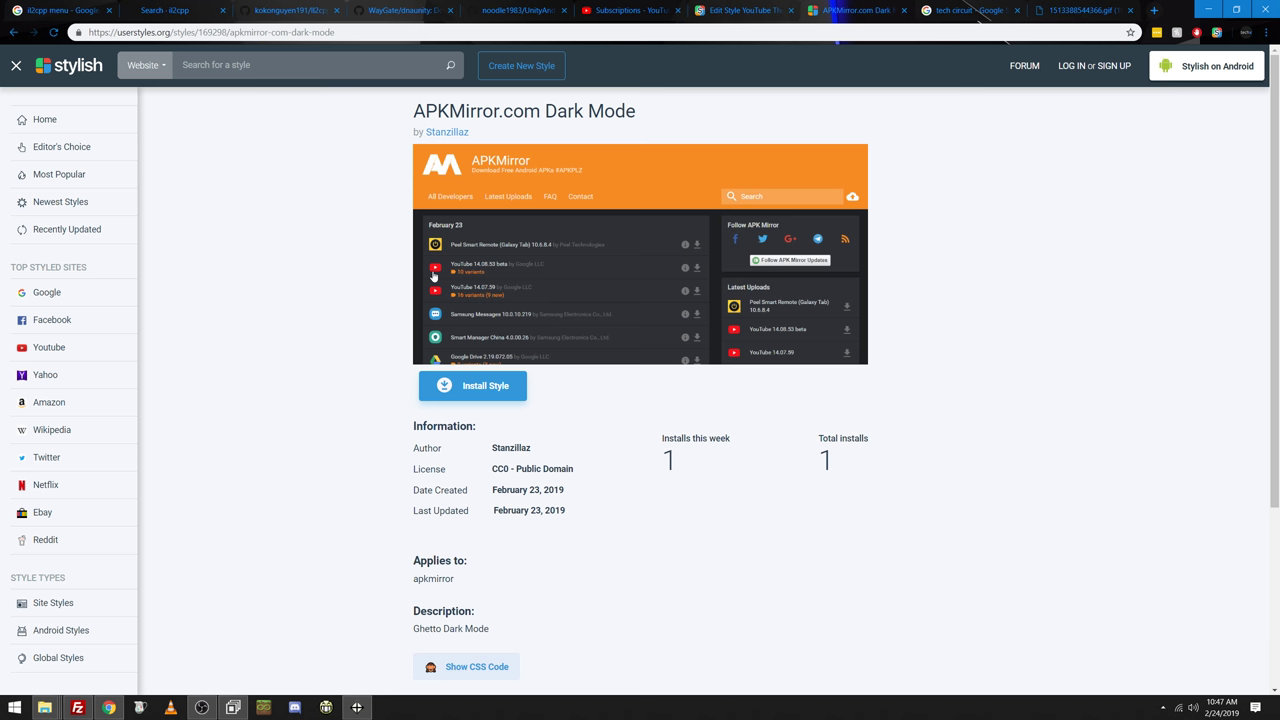
Search for 'apkpure' and install the Clear Dark APKPure style
click(308, 66)
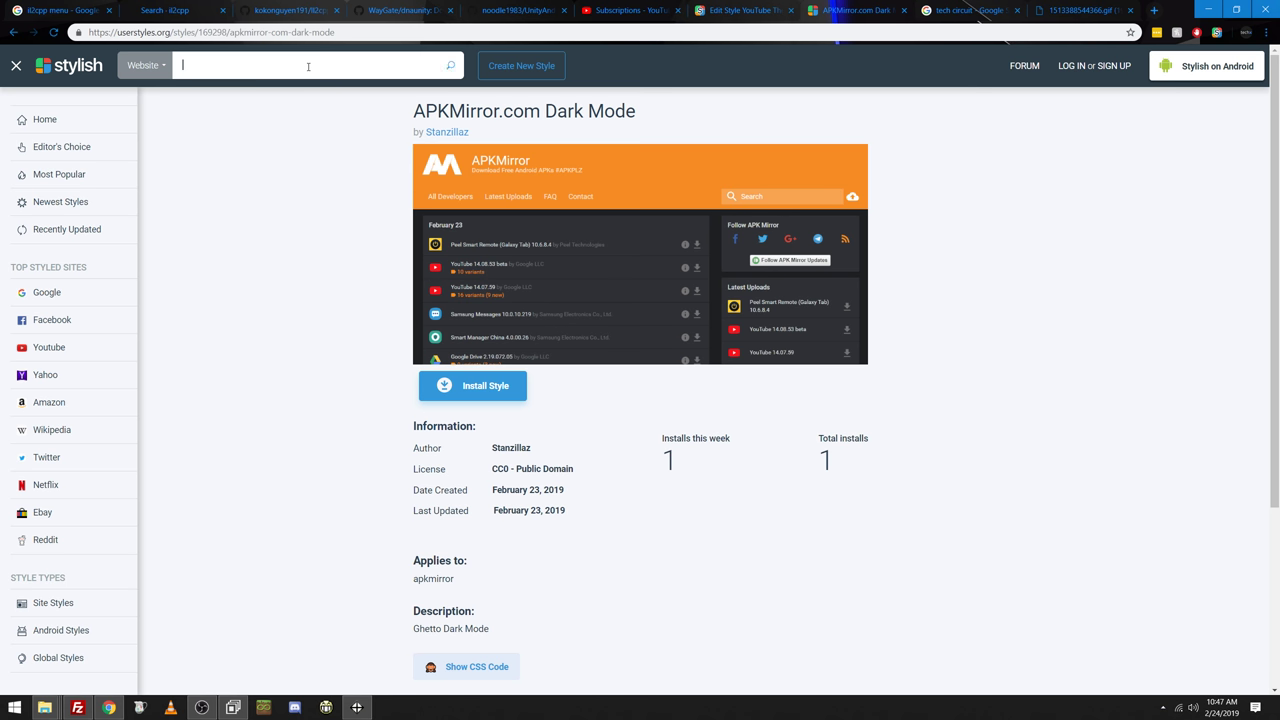
text(apkpure)
key(Return)
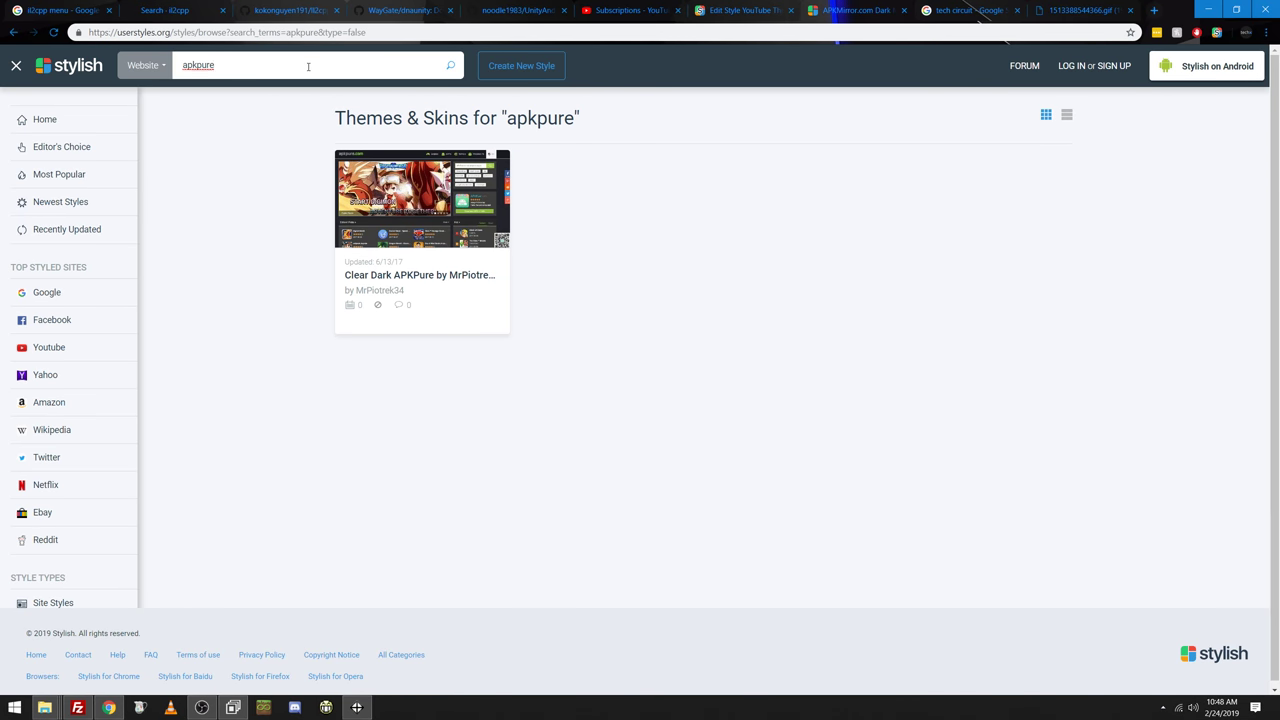
click(466, 282)
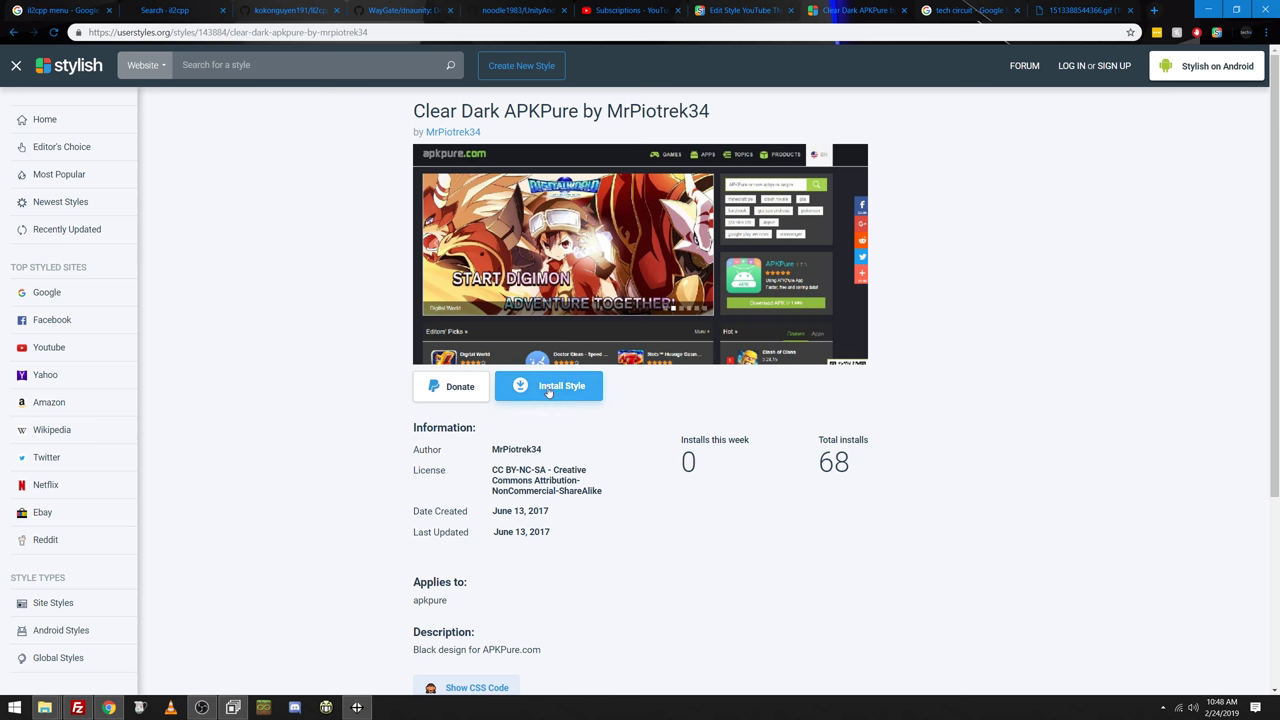
click(548, 390)
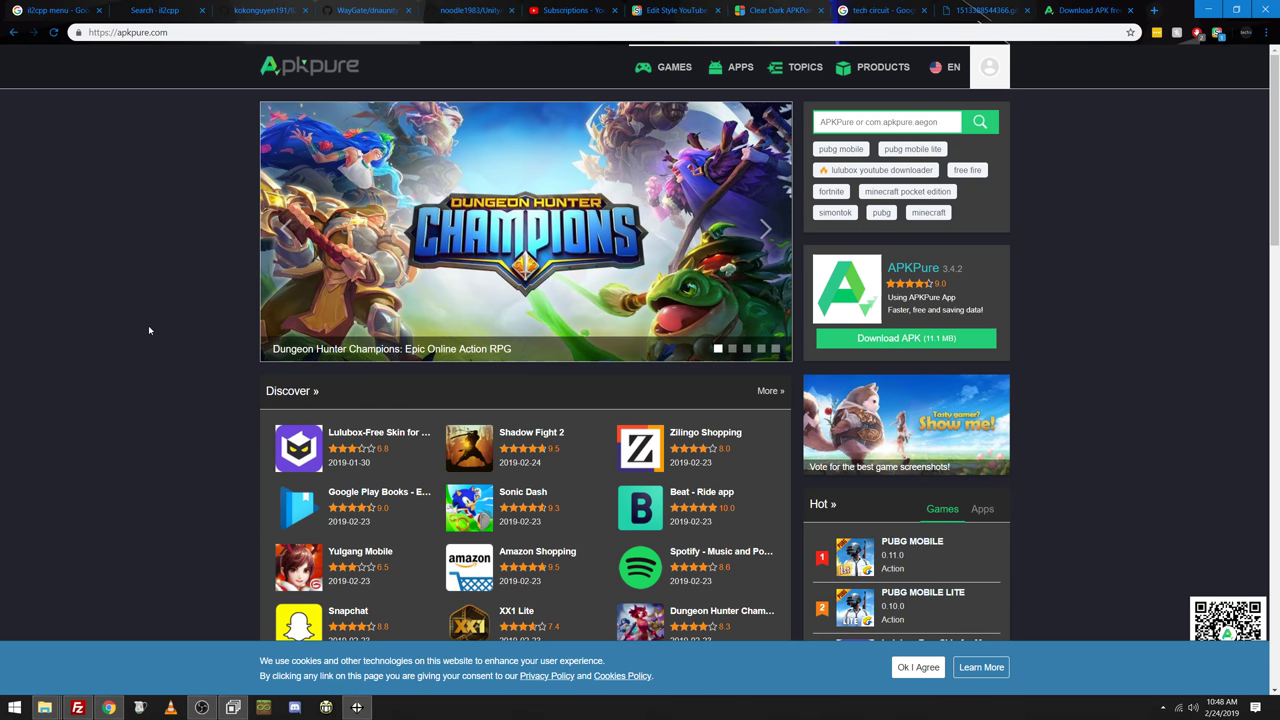
Accept the cookie notice on APKPure
click(915, 668)
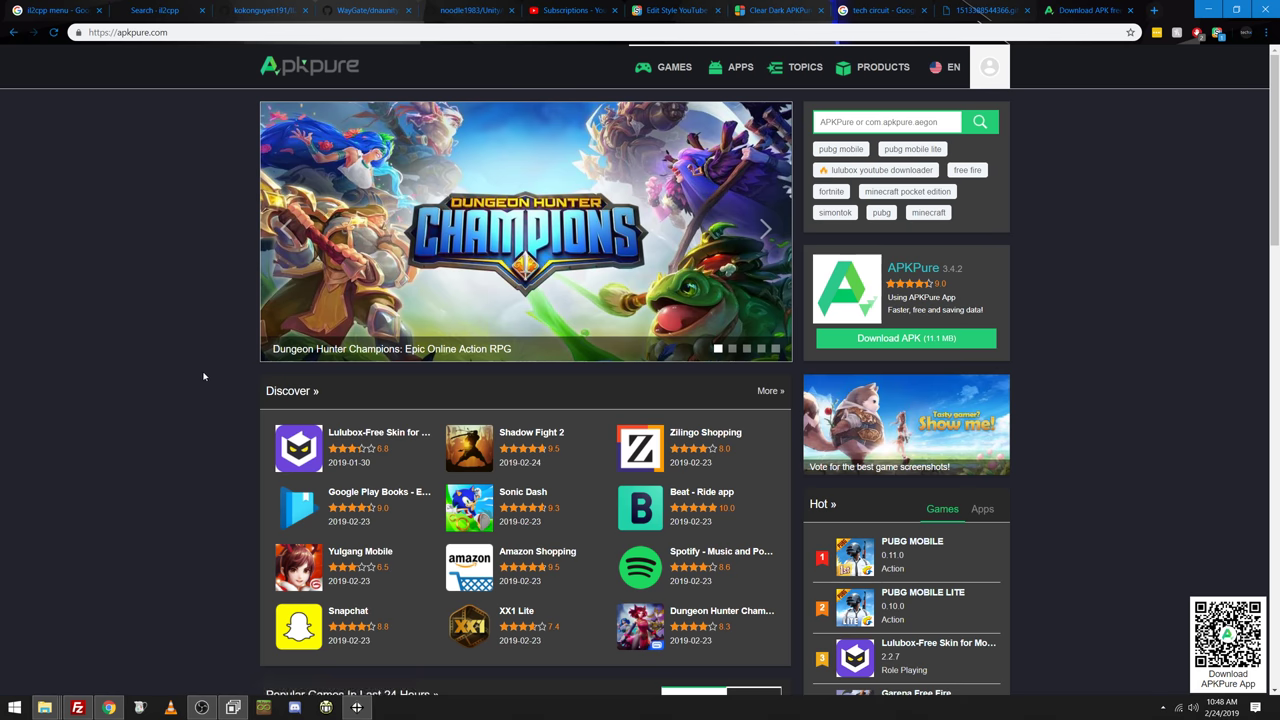
scroll(180, 420, down, 2)
scroll(170, 432, down, 3)
scroll(171, 431, up, 5)
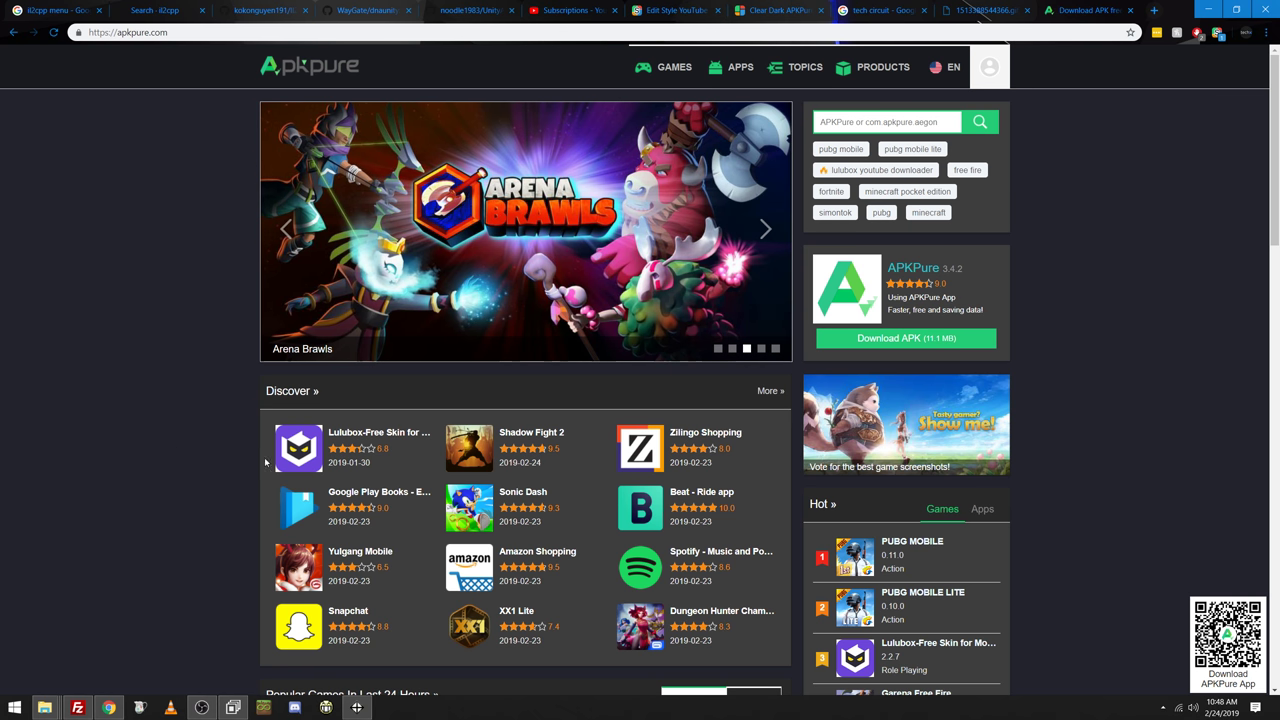
Close the three extra tabs, including the tech circuit search, and focus the userstyles.org search box
click(1026, 10)
click(1026, 10)
click(1026, 10)
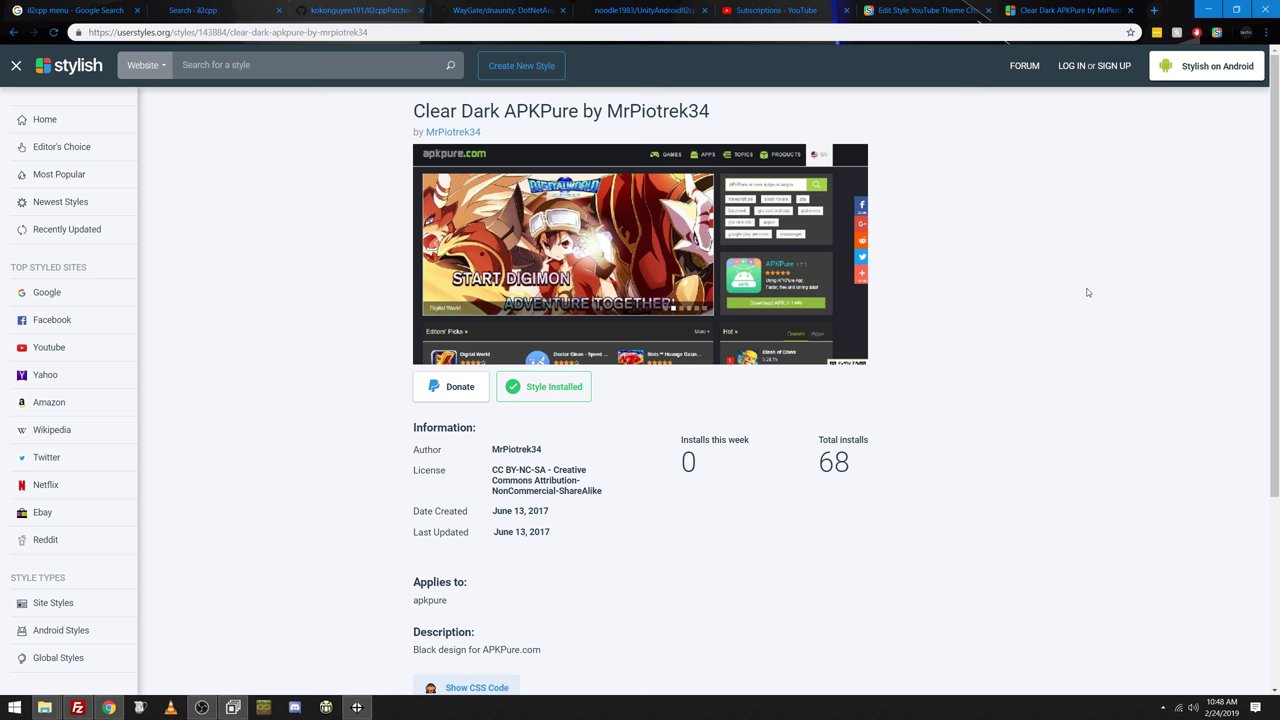
click(329, 58)
Search userstyles.org for 'userstyles', then 'org'
text(userstyles)
key(Return)
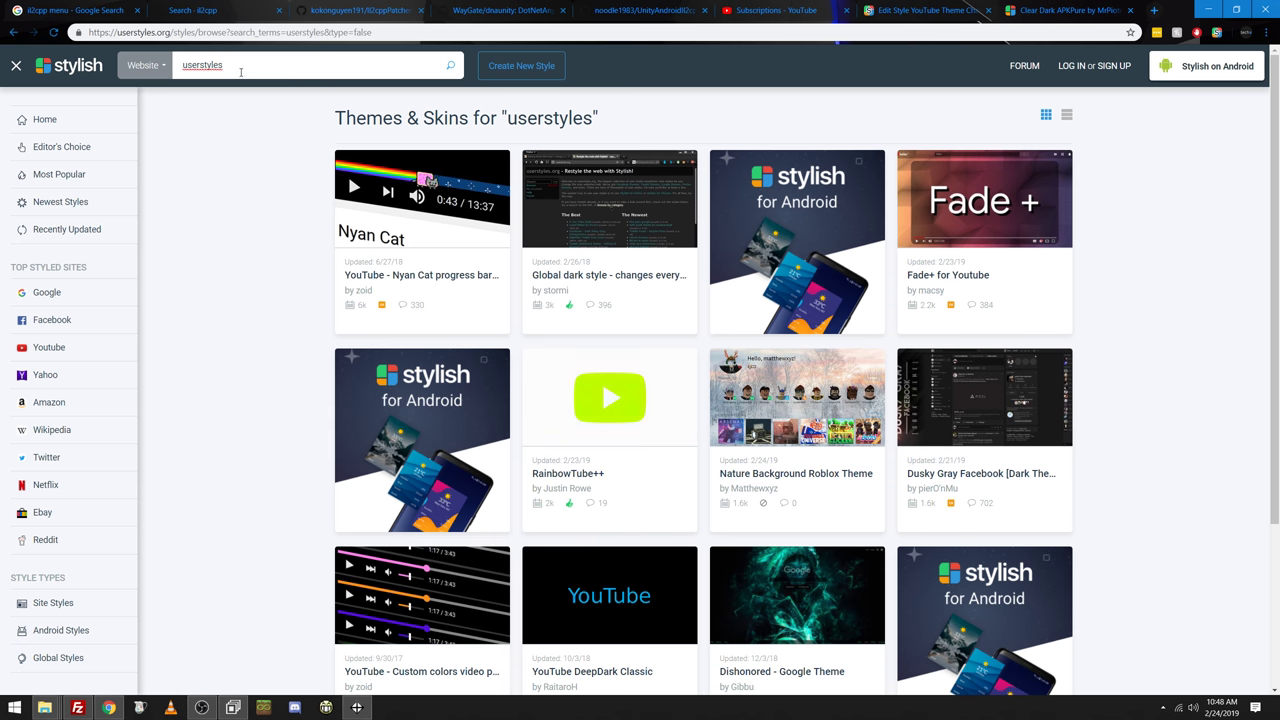
text(org)
key(Return)
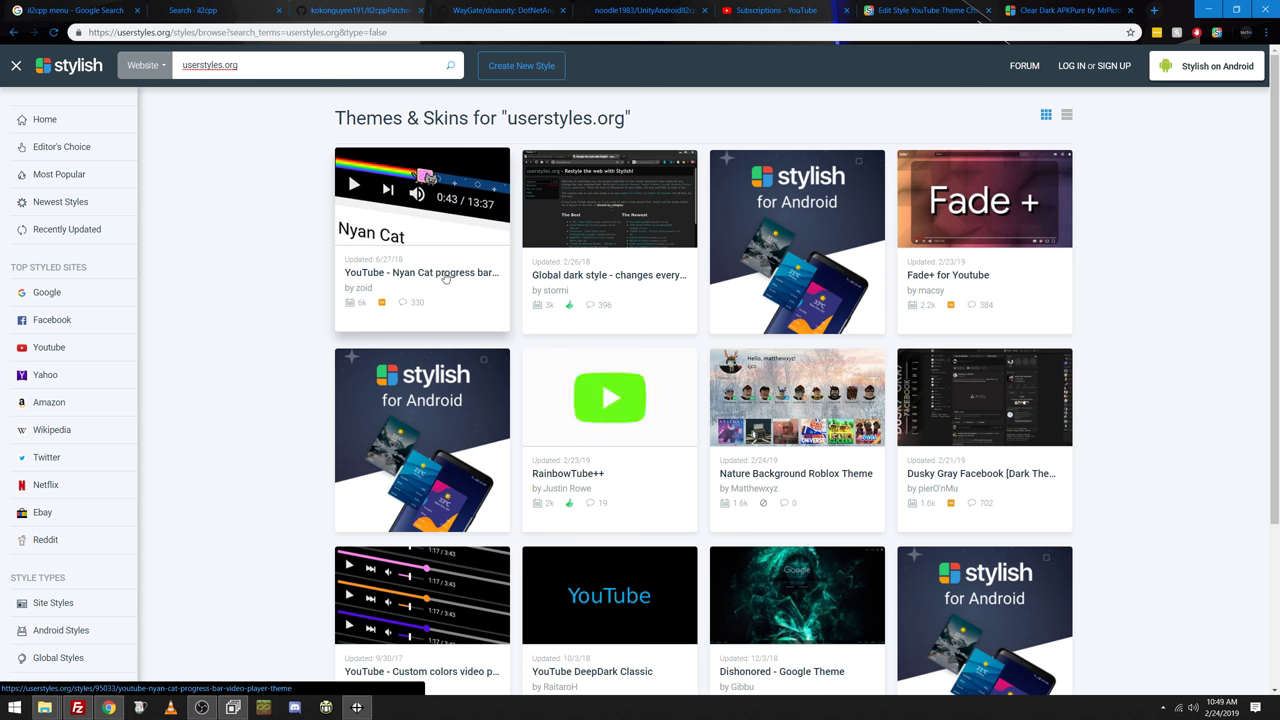
Install Global dark style - changes everything to DARK and switch back to the YouTube tab
click(656, 270)
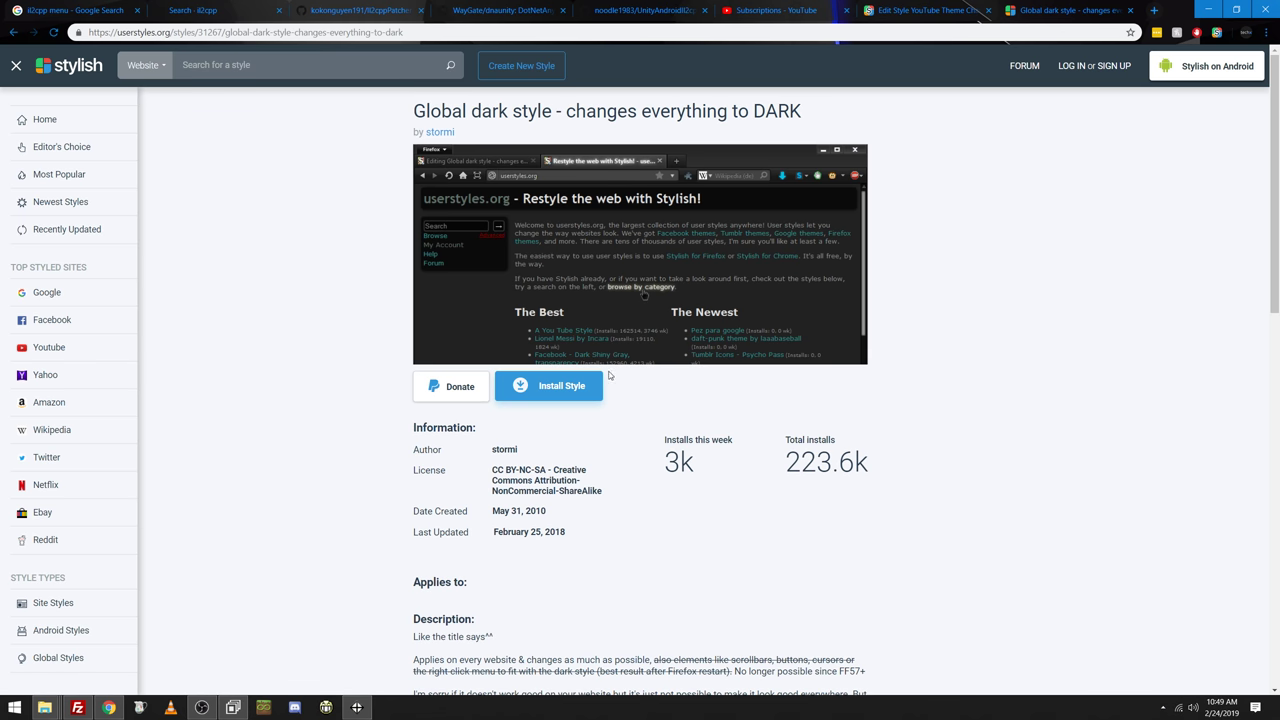
click(578, 385)
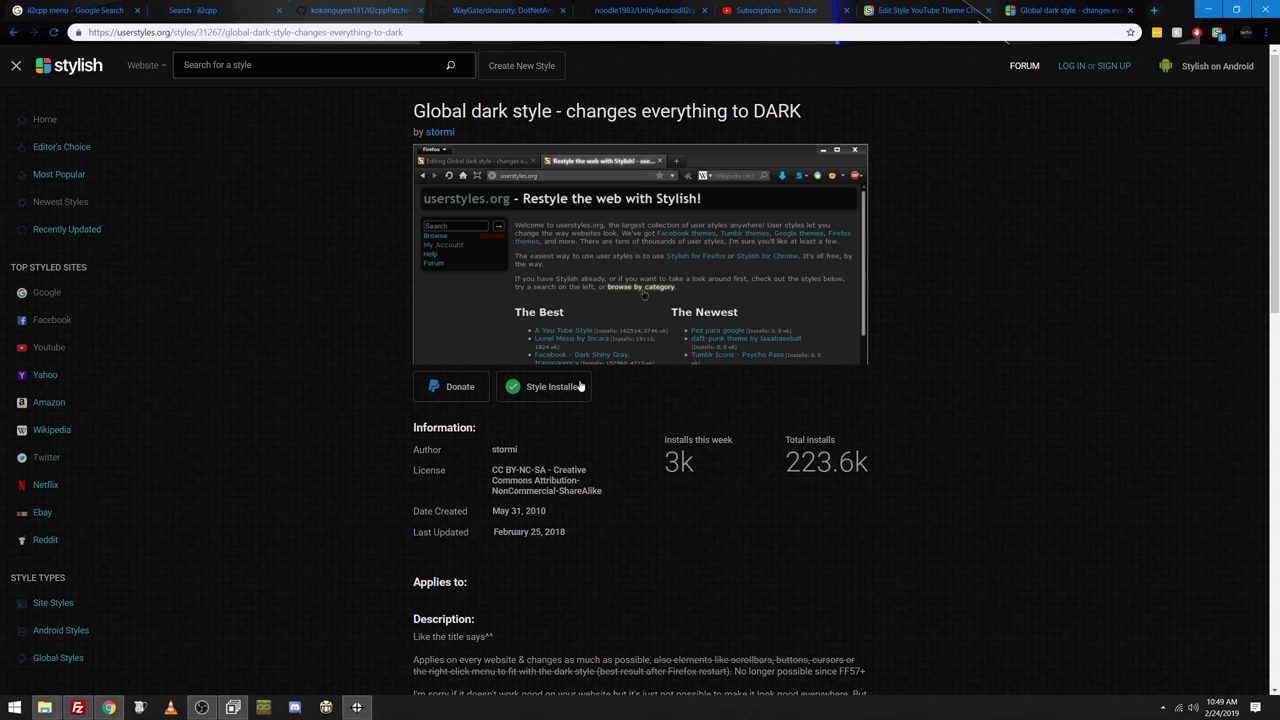
scroll(174, 428, down, 4)
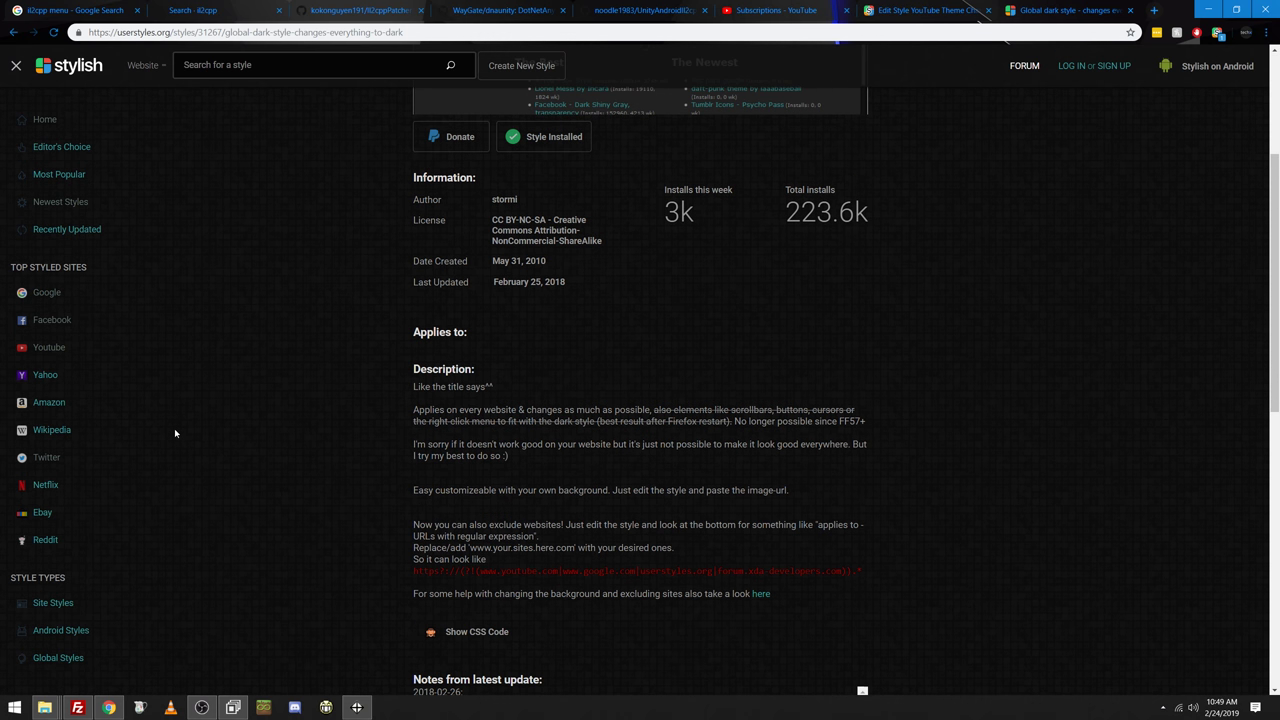
scroll(175, 433, down, 1)
scroll(175, 433, up, 1)
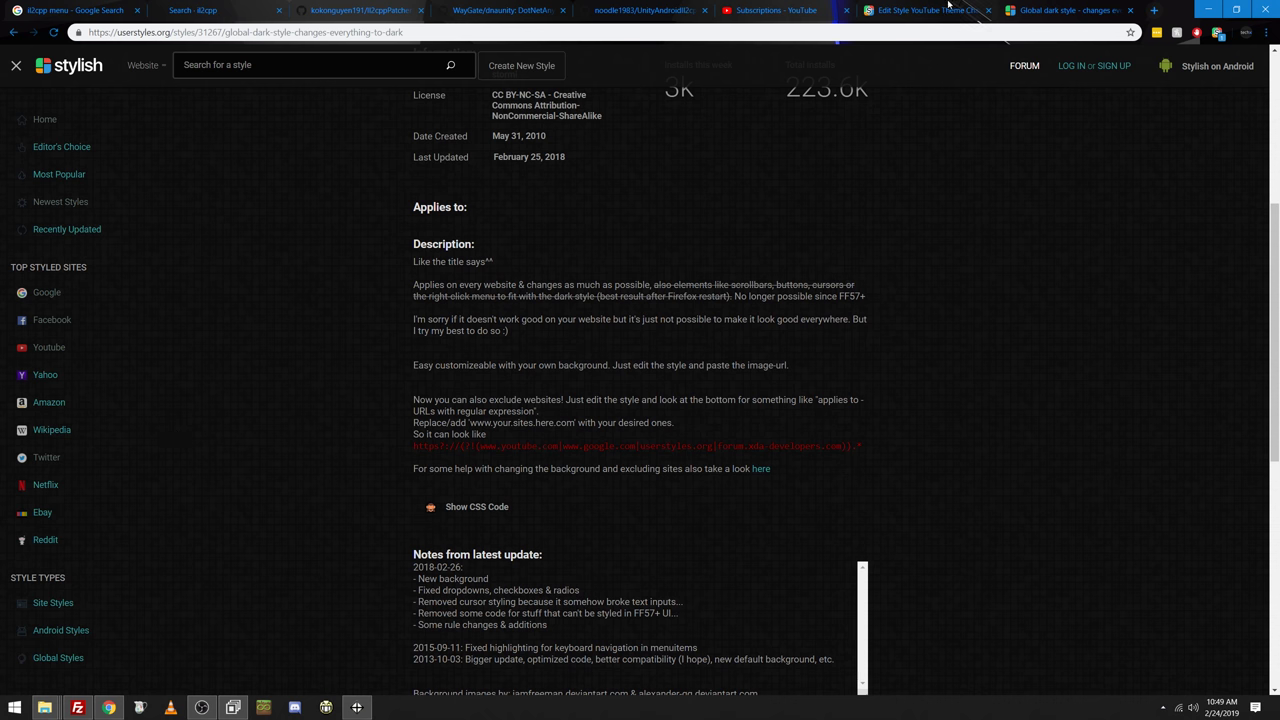
click(820, 9)
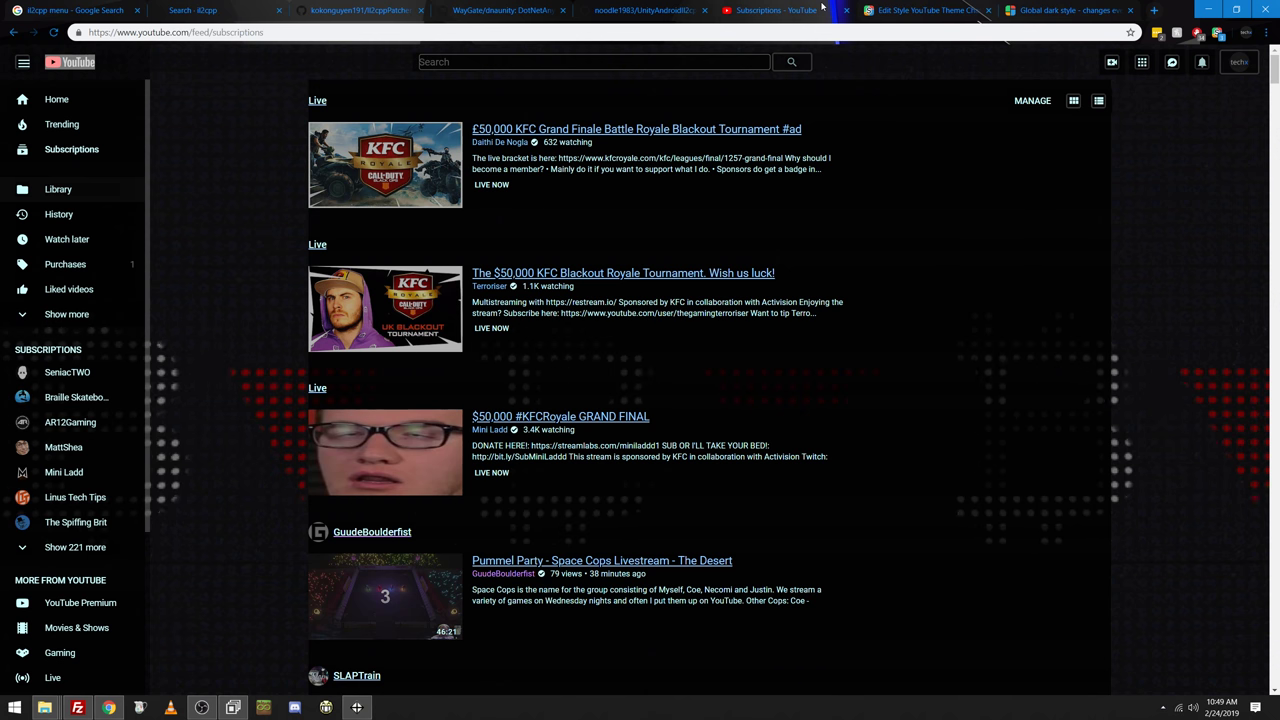
click(92, 156)
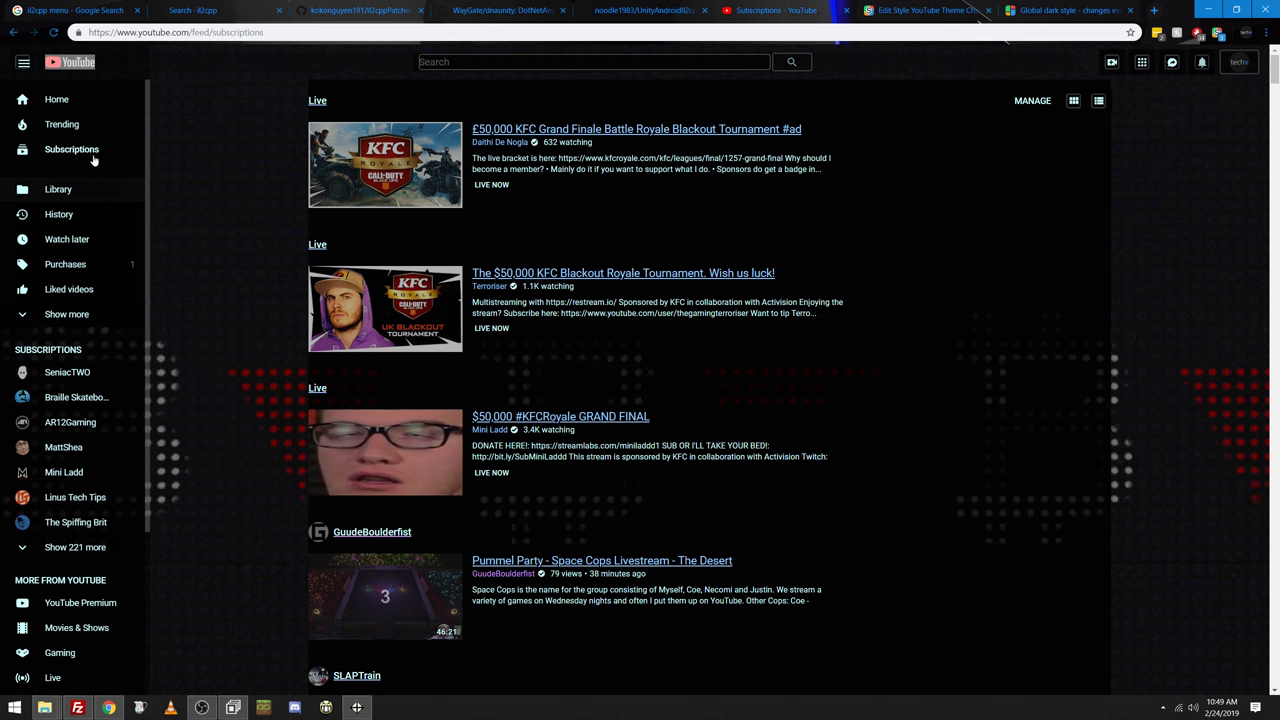
click(57, 103)
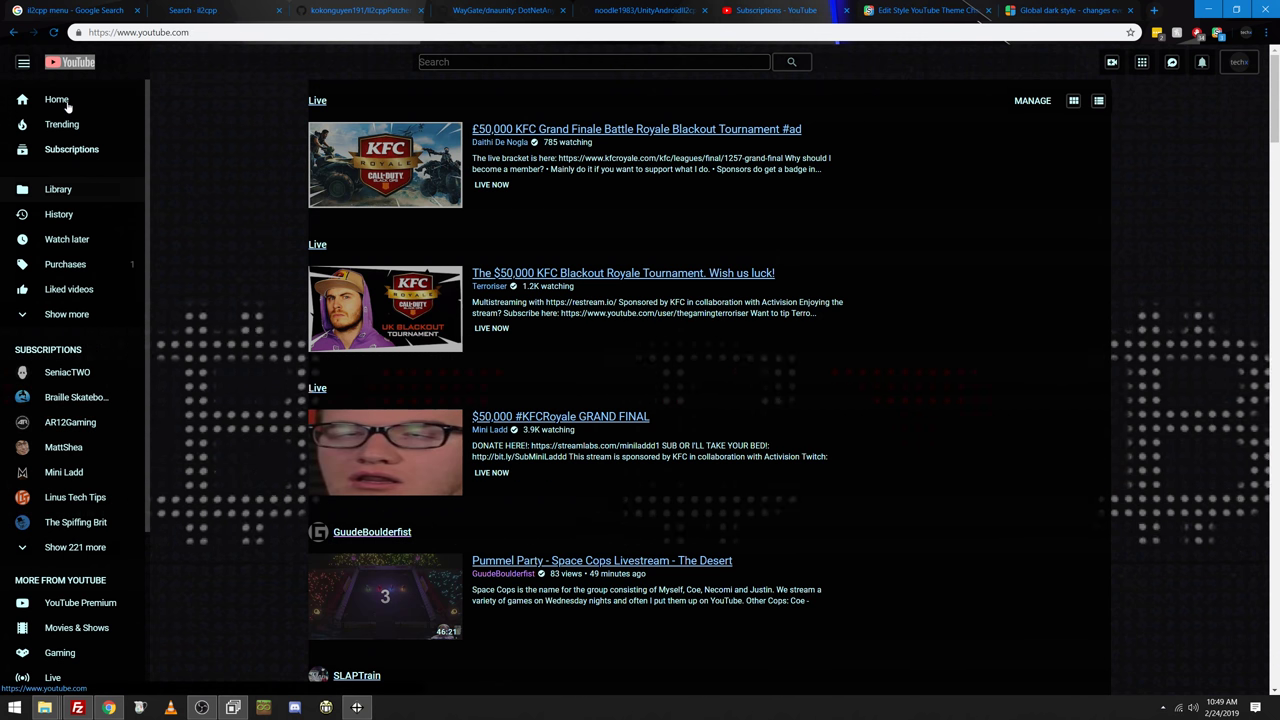
click(67, 153)
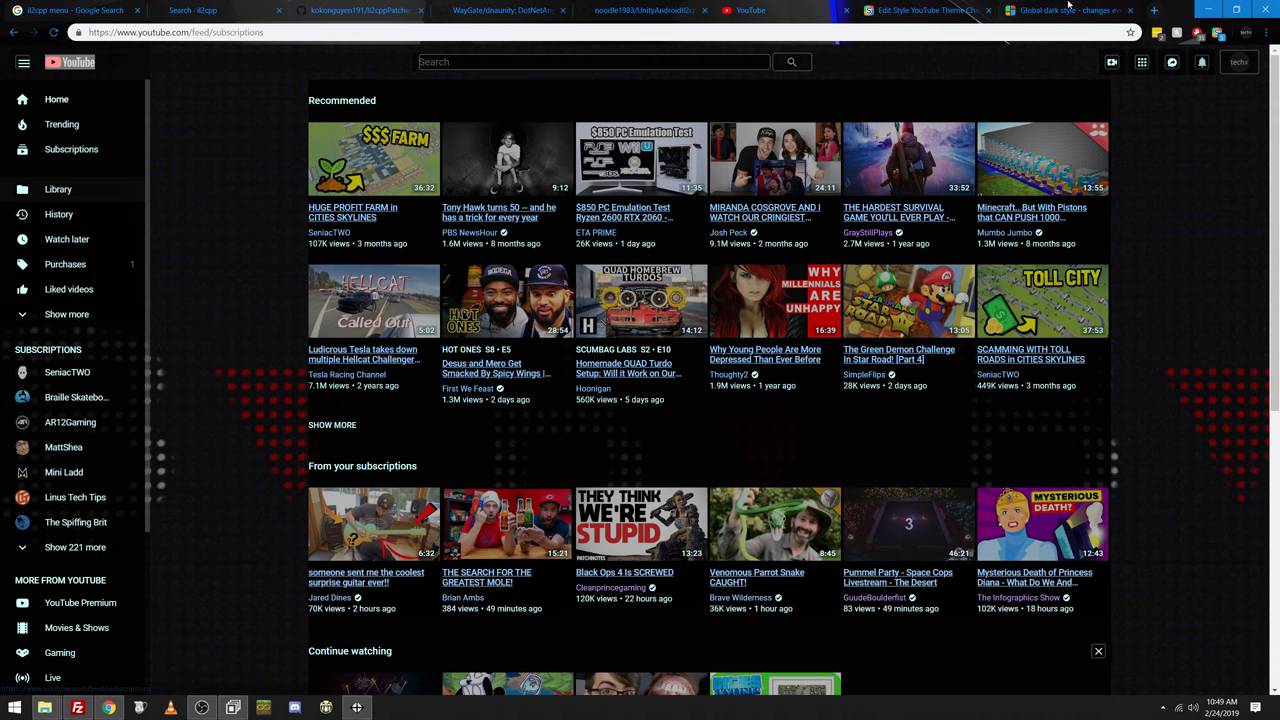
click(1218, 35)
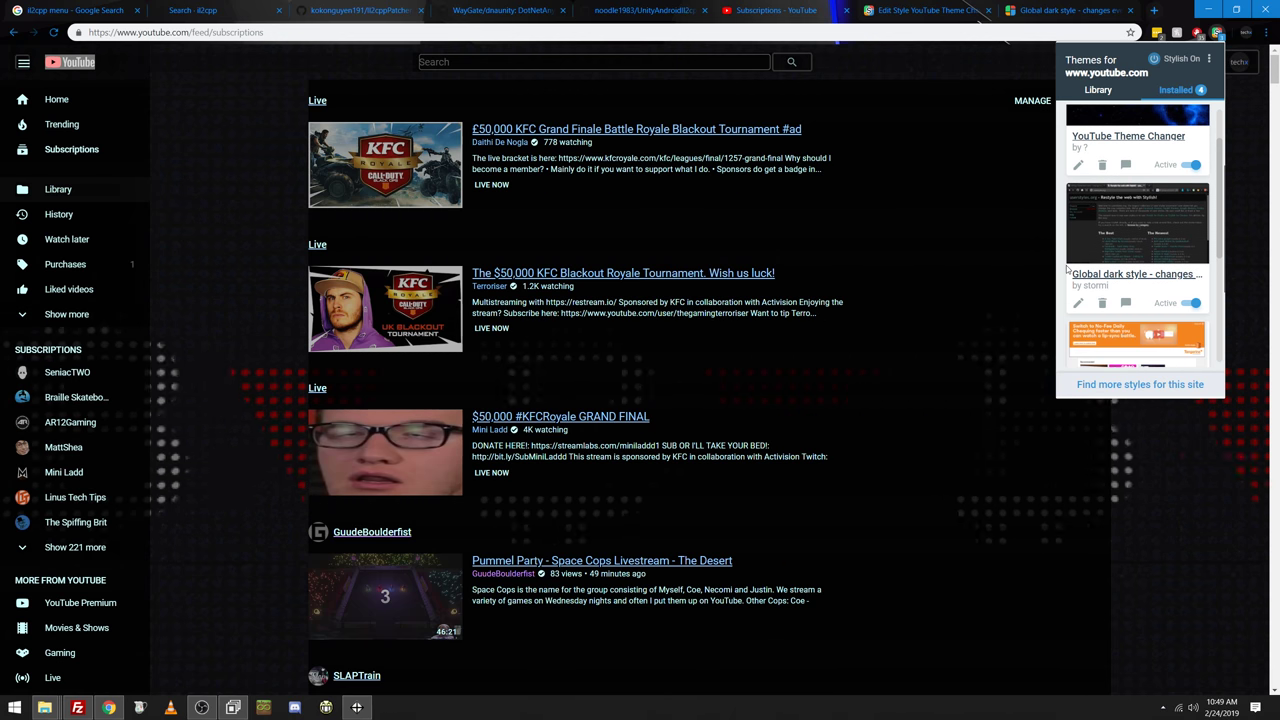
Search the Global dark style's code for 'youtube', which finds 0/0 matches
click(1080, 309)
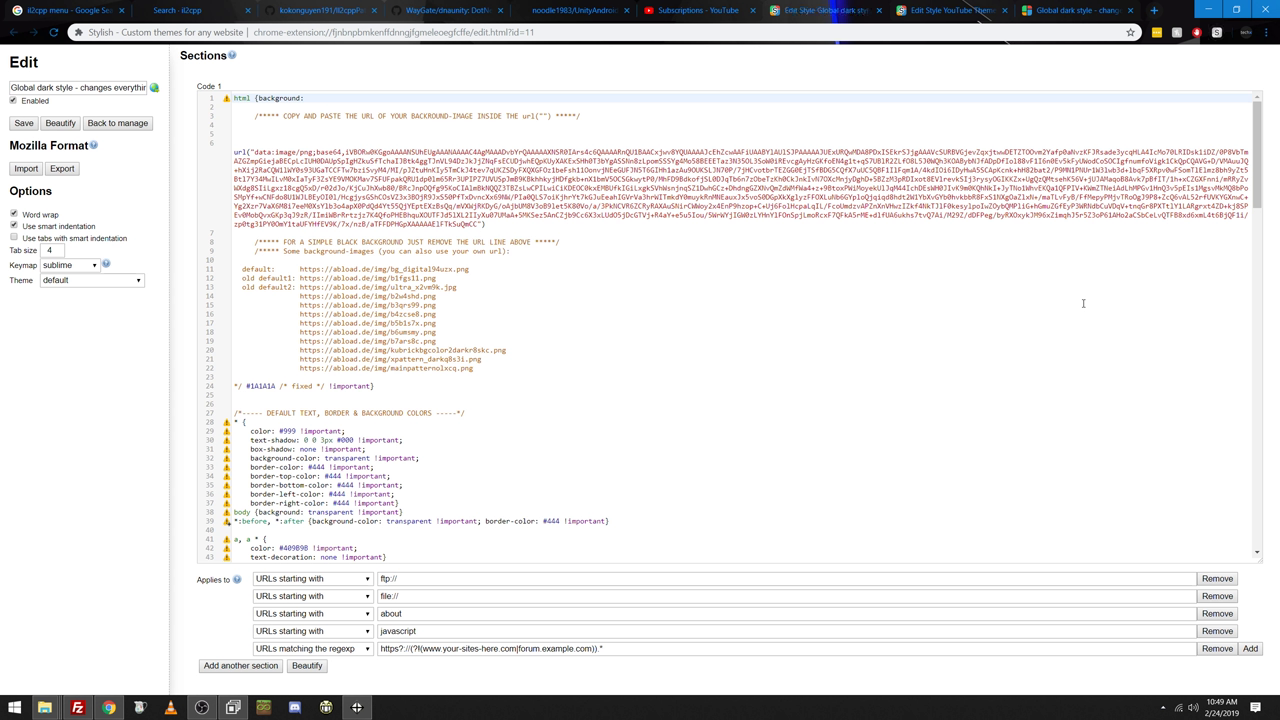
text(you)
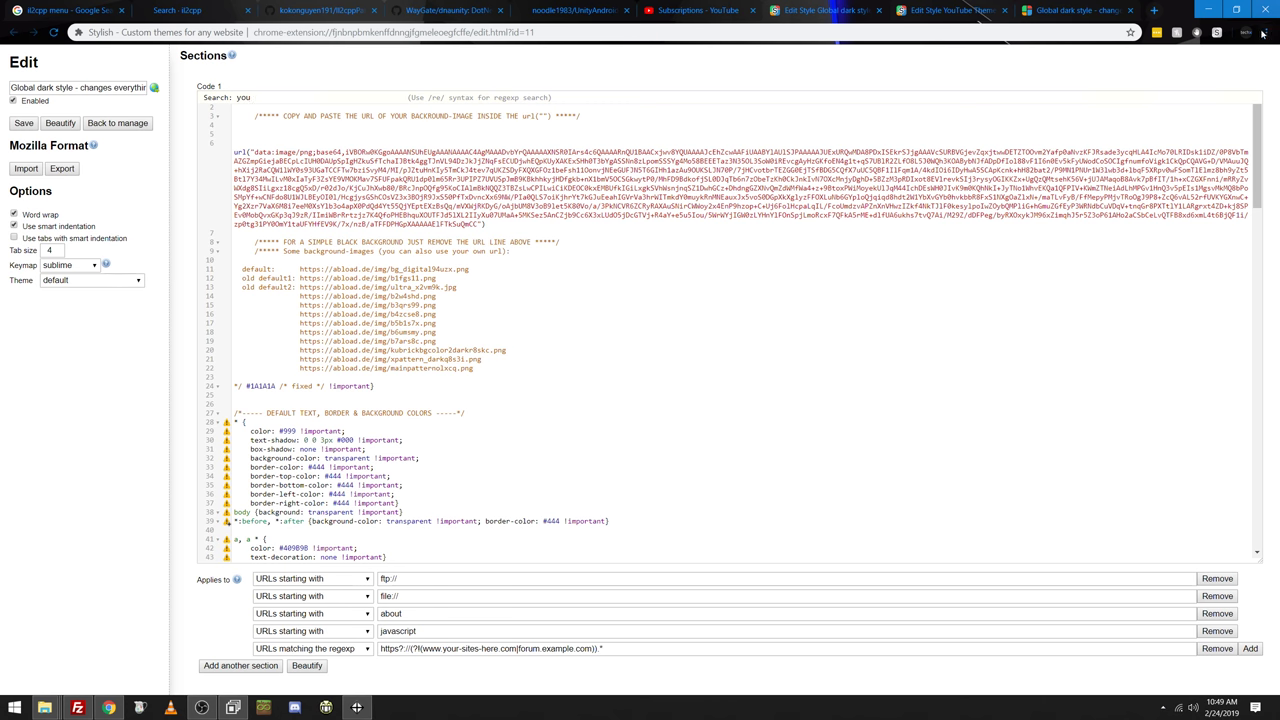
click(1265, 32)
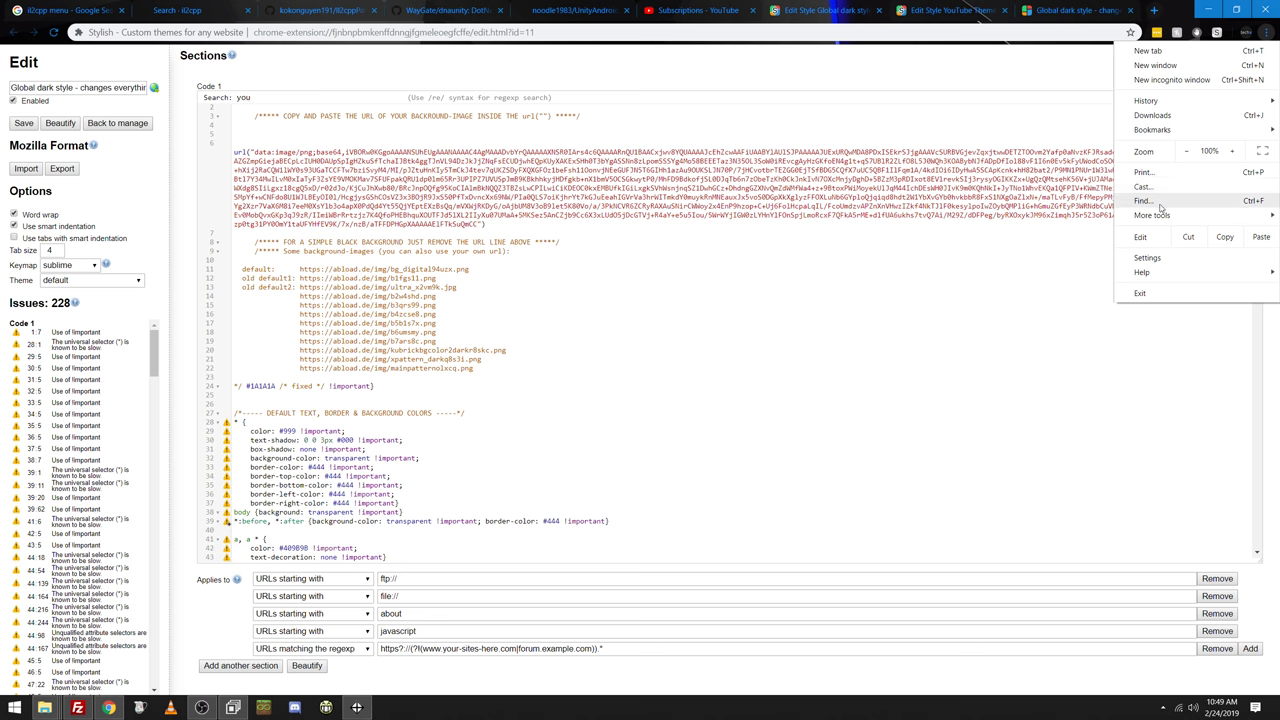
click(1160, 201)
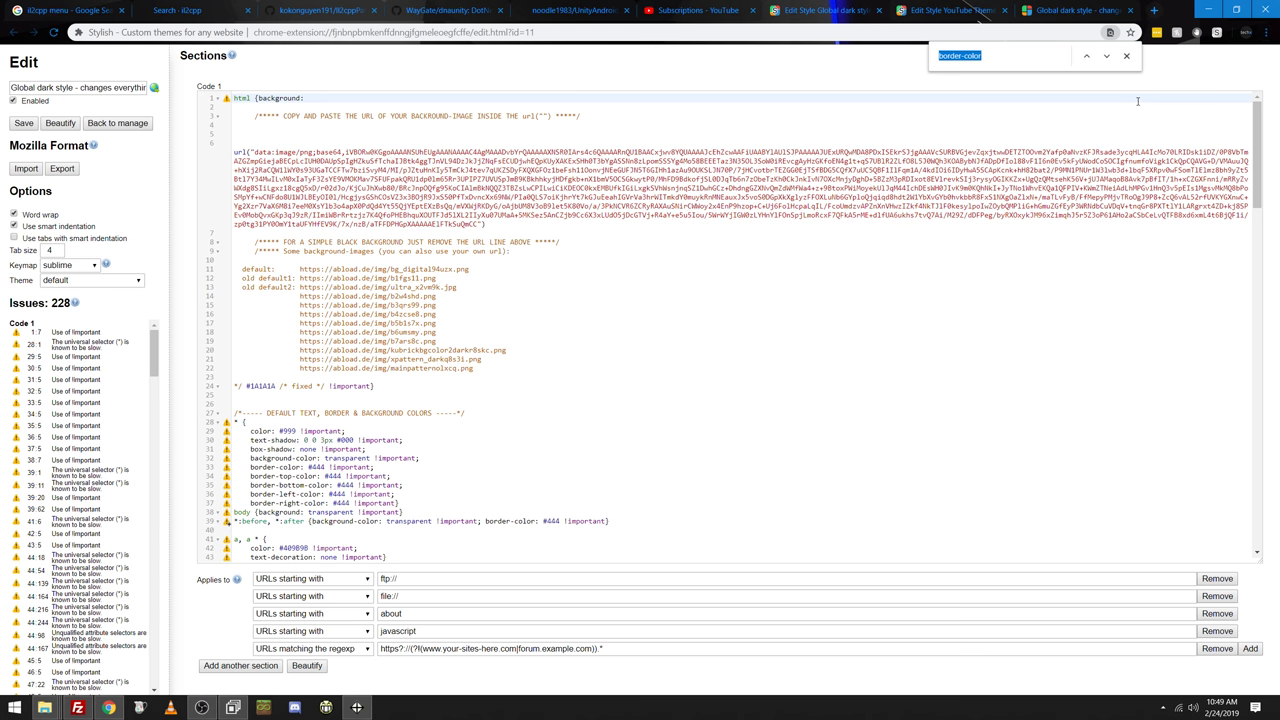
text(youtube)
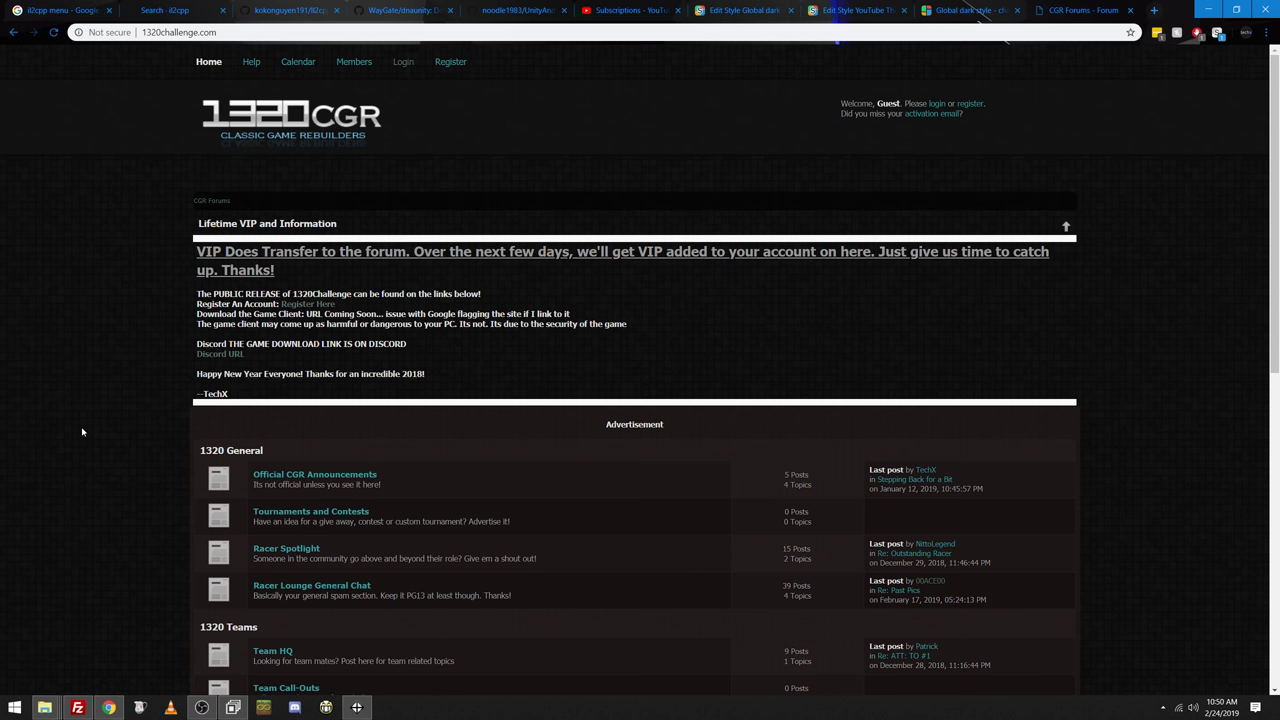
Log in to the 1320CGR forum with 'Always stay logged in' ticked
scroll(82, 432, down, 6)
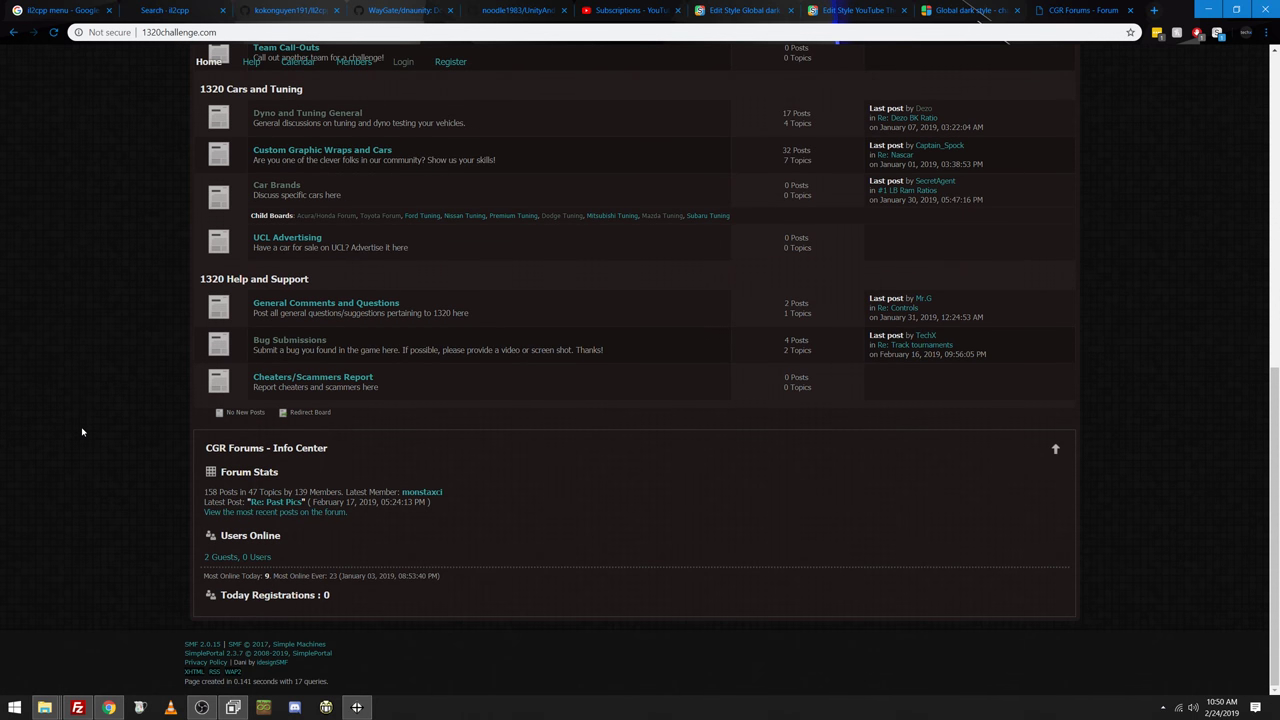
scroll(82, 432, up, 6)
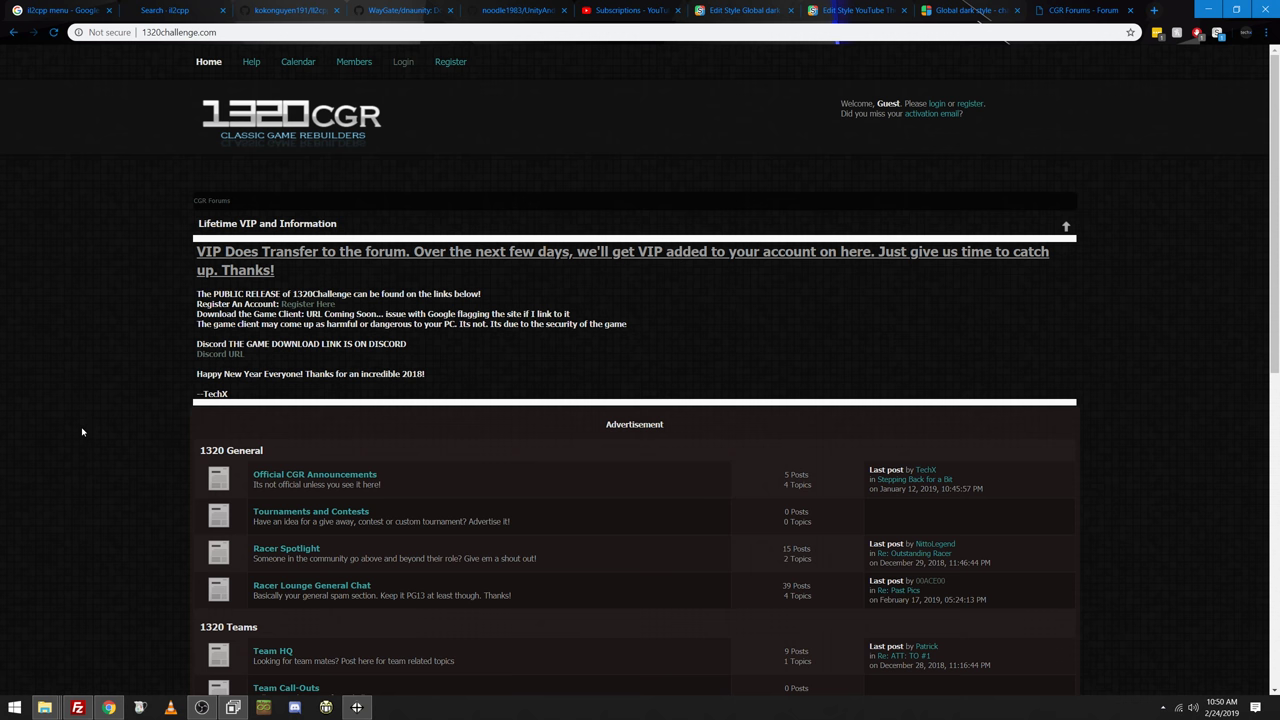
click(403, 61)
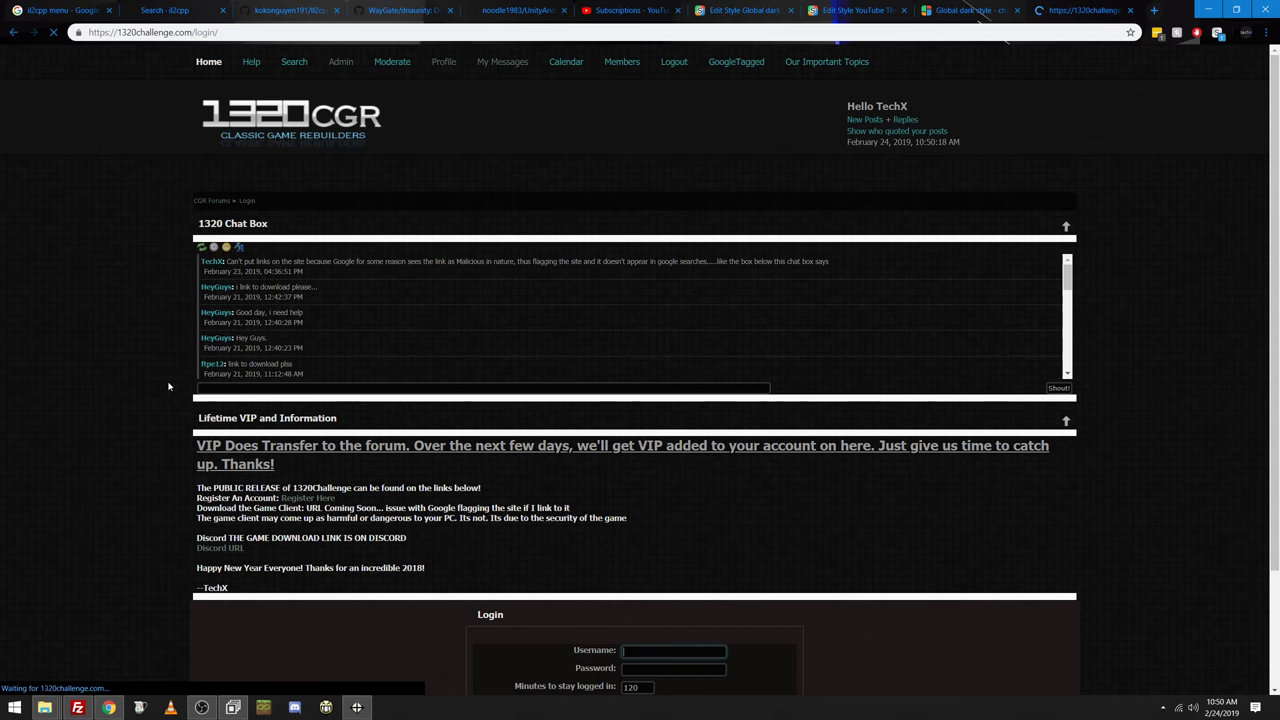
scroll(249, 531, down, 2)
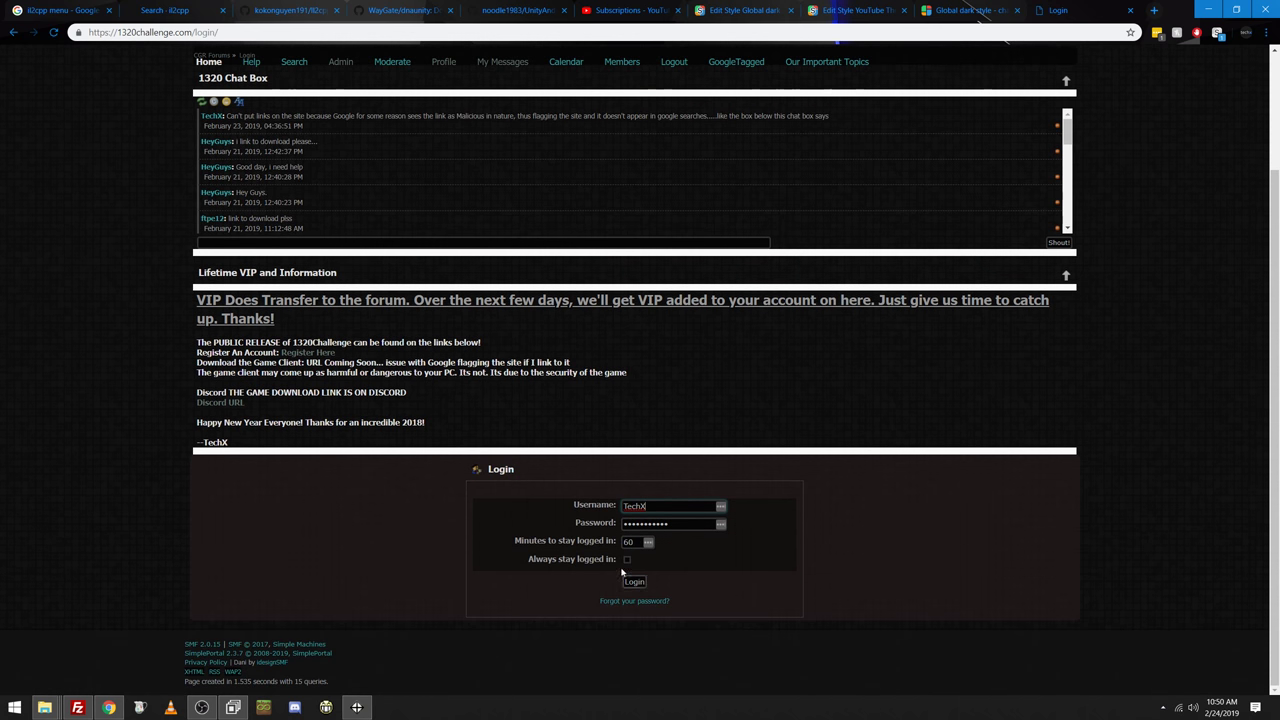
click(627, 560)
click(634, 582)
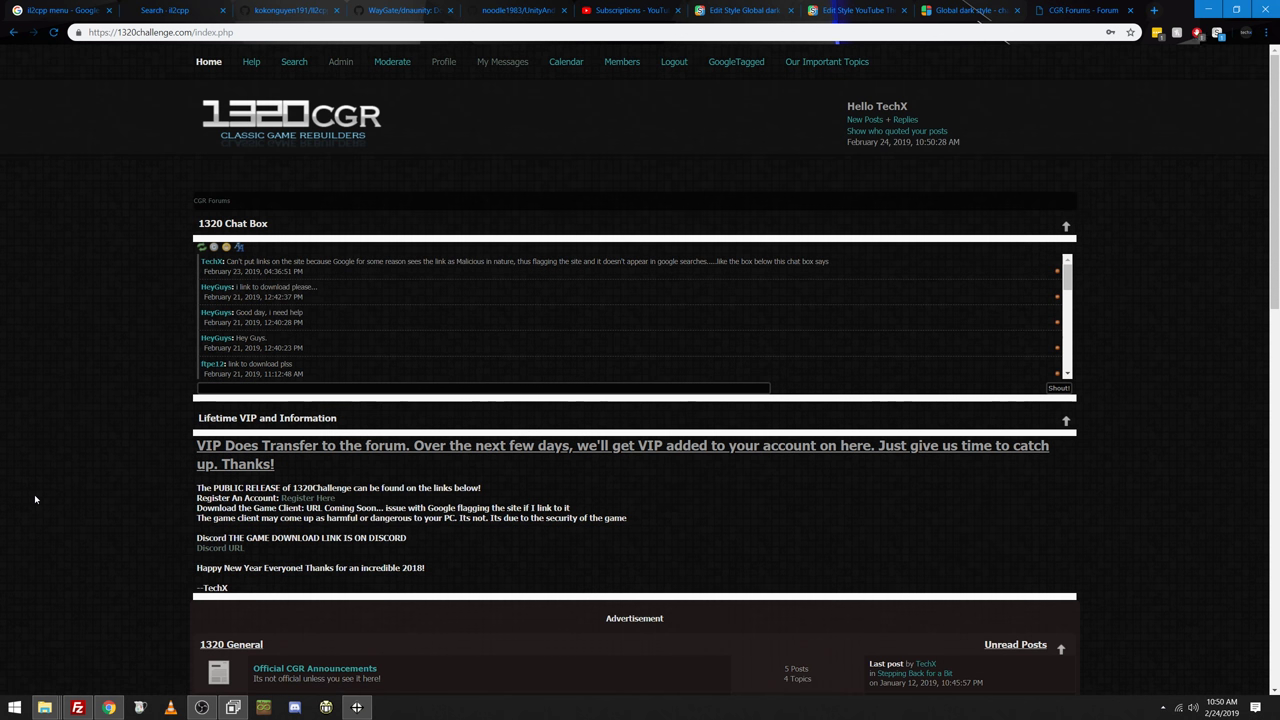
Scroll down the signed-in dark forum index, then jump back to the top
scroll(34, 494, down, 5)
scroll(34, 494, down, 6)
key(Home)
Load sinfulandroid.net and techx.onl in two new tabs
key(ctrl+t)
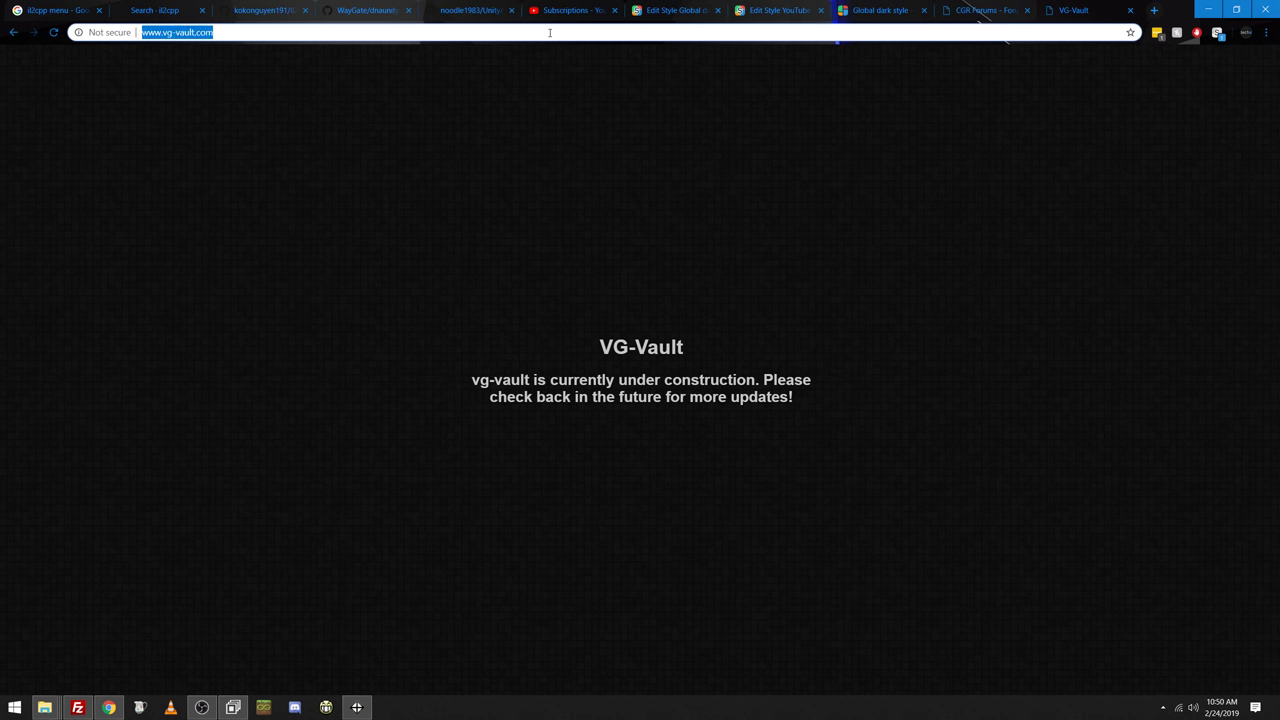
text(sinf)
key(Return)
key(ctrl+t)
text(techx.onl)
key(Return)
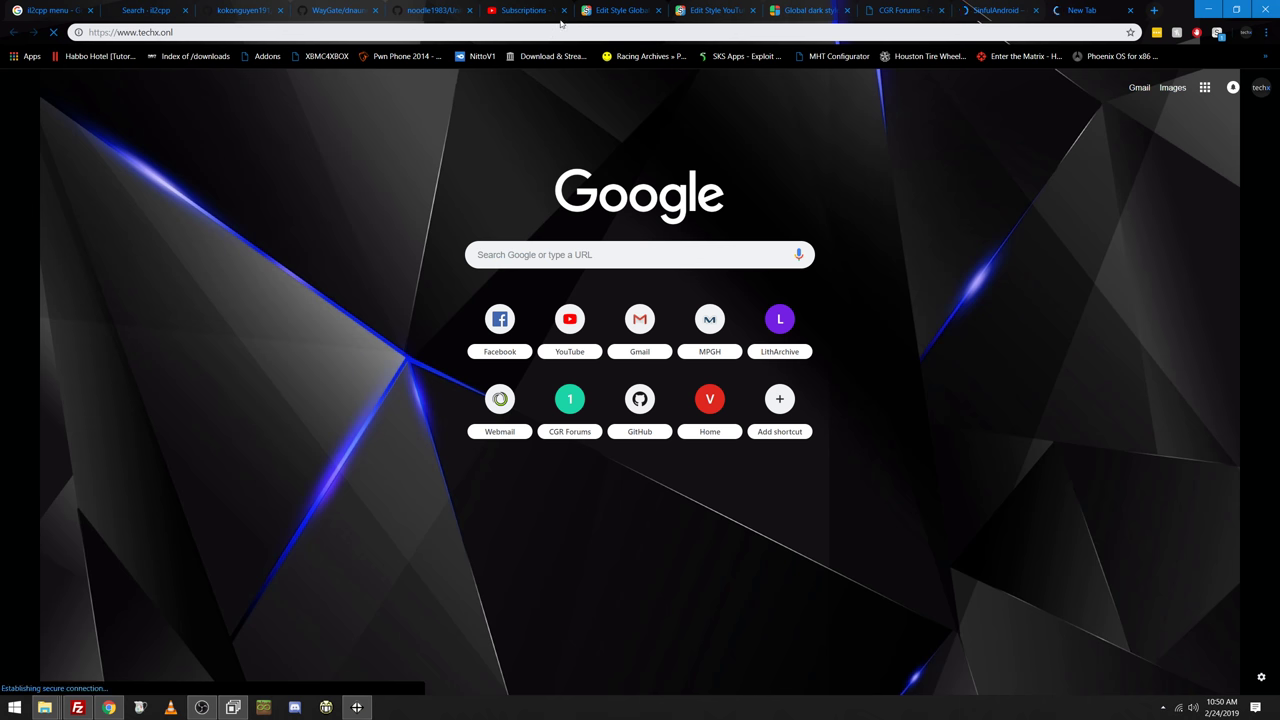
Browse the dark-styled SinfulAndroid home page in its tab
click(1005, 10)
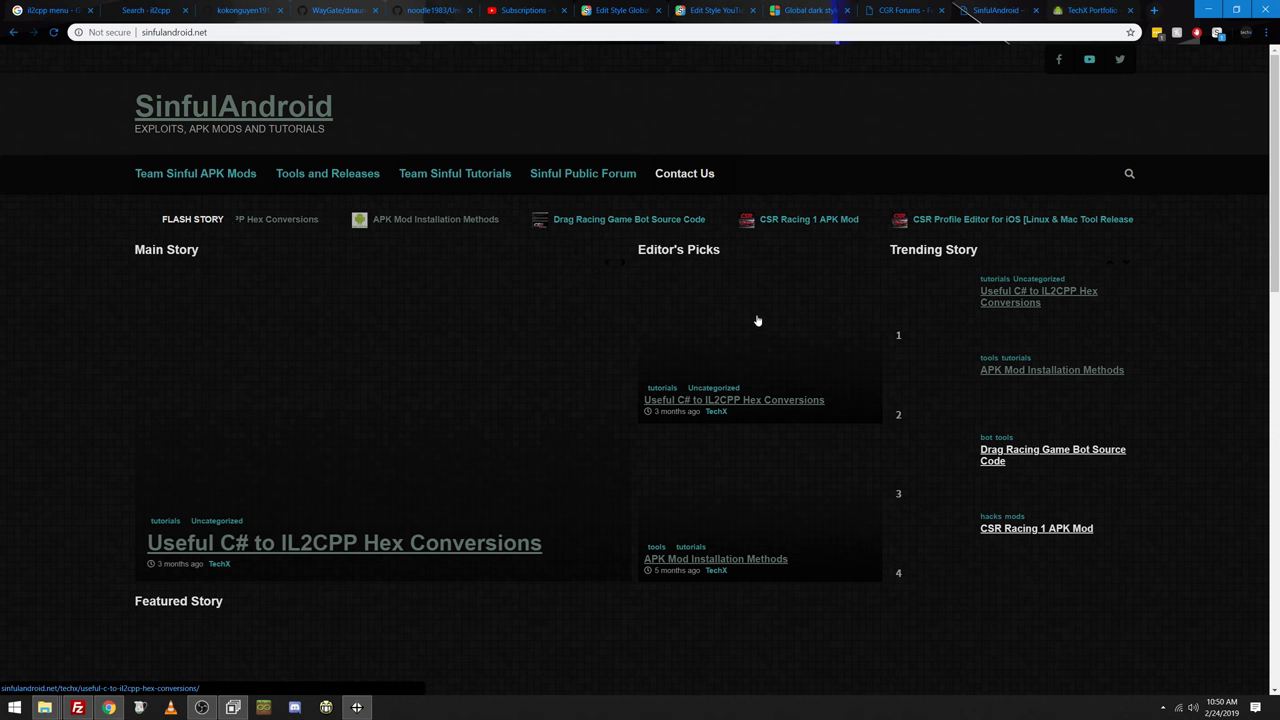
scroll(746, 511, down, 5)
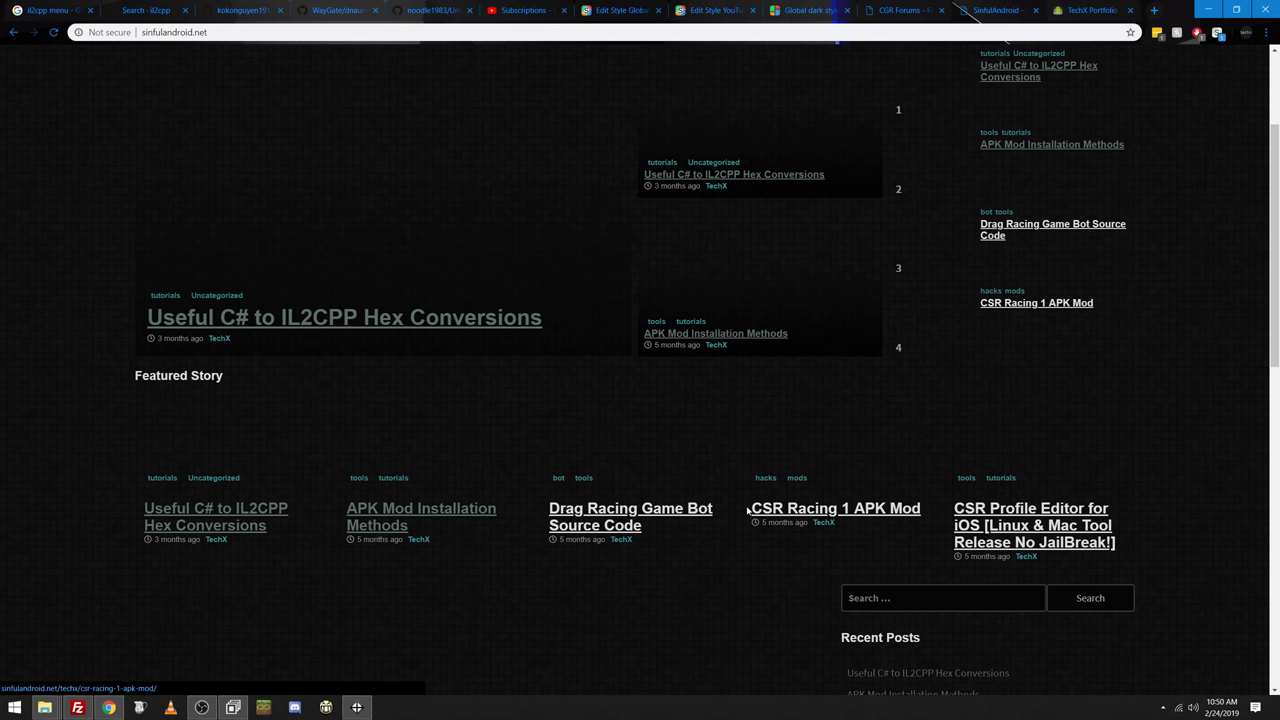
scroll(1048, 564, down, 5)
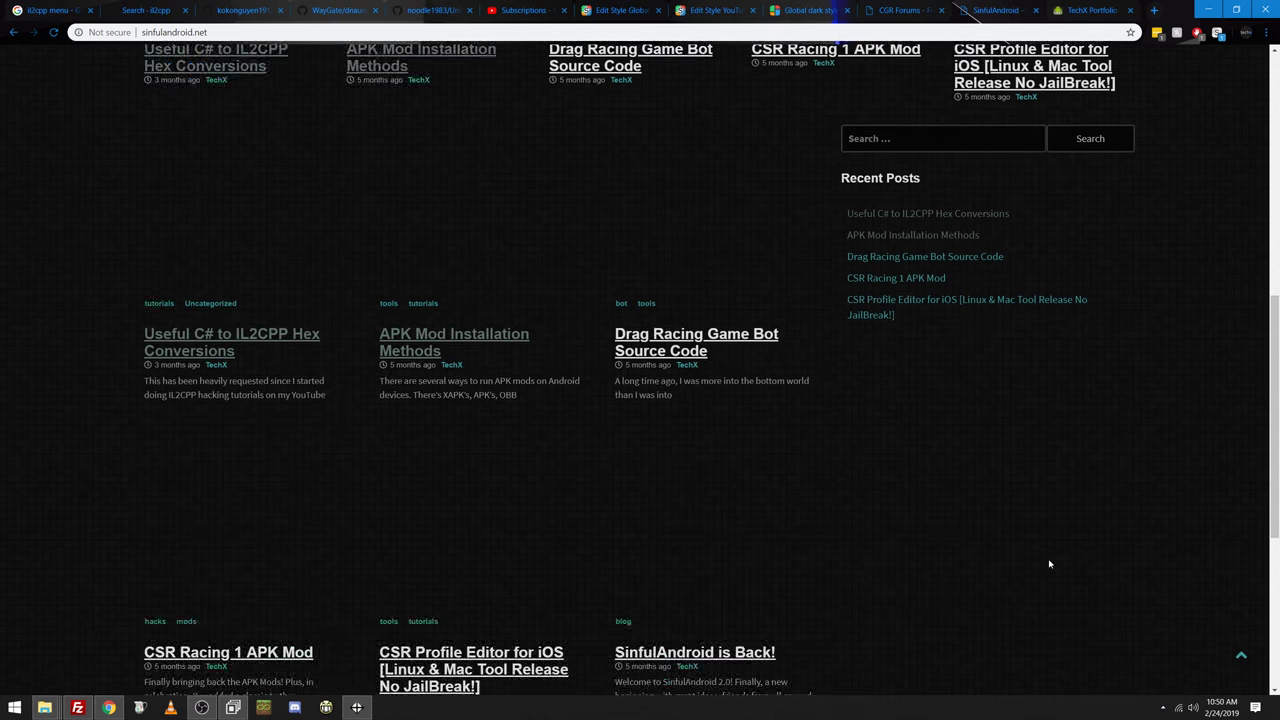
scroll(1048, 564, up, 10)
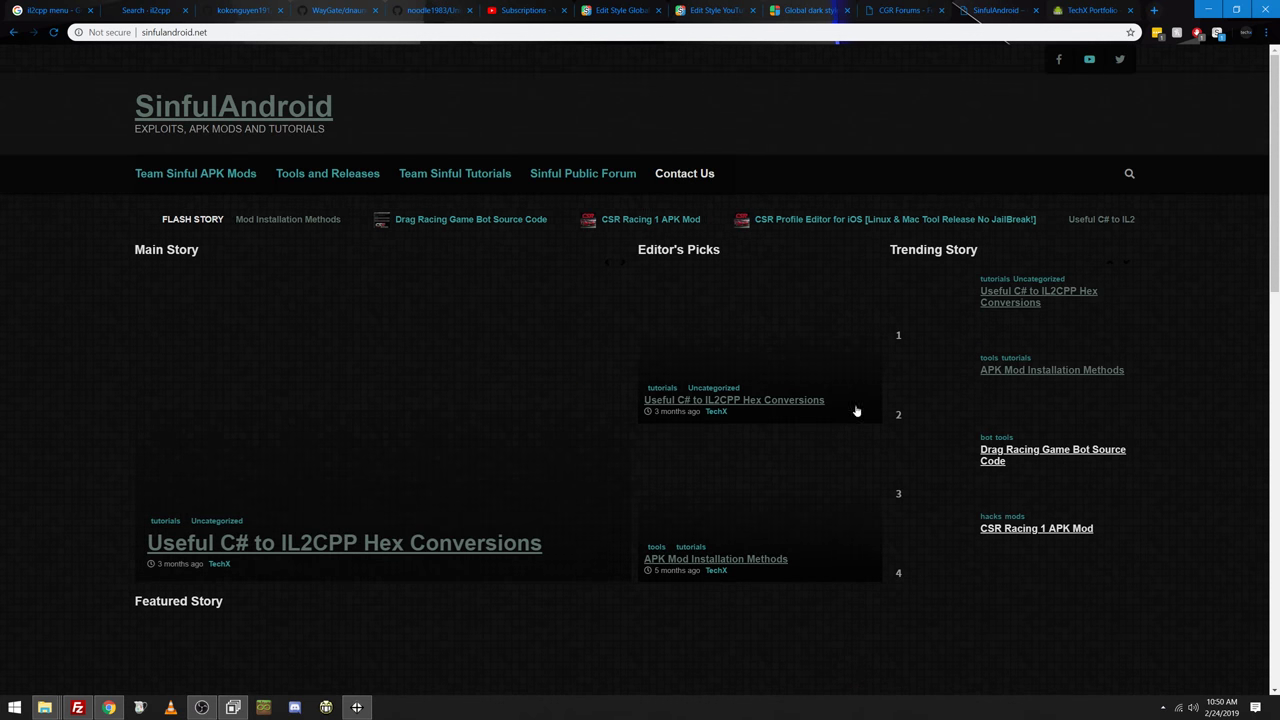
click(1035, 10)
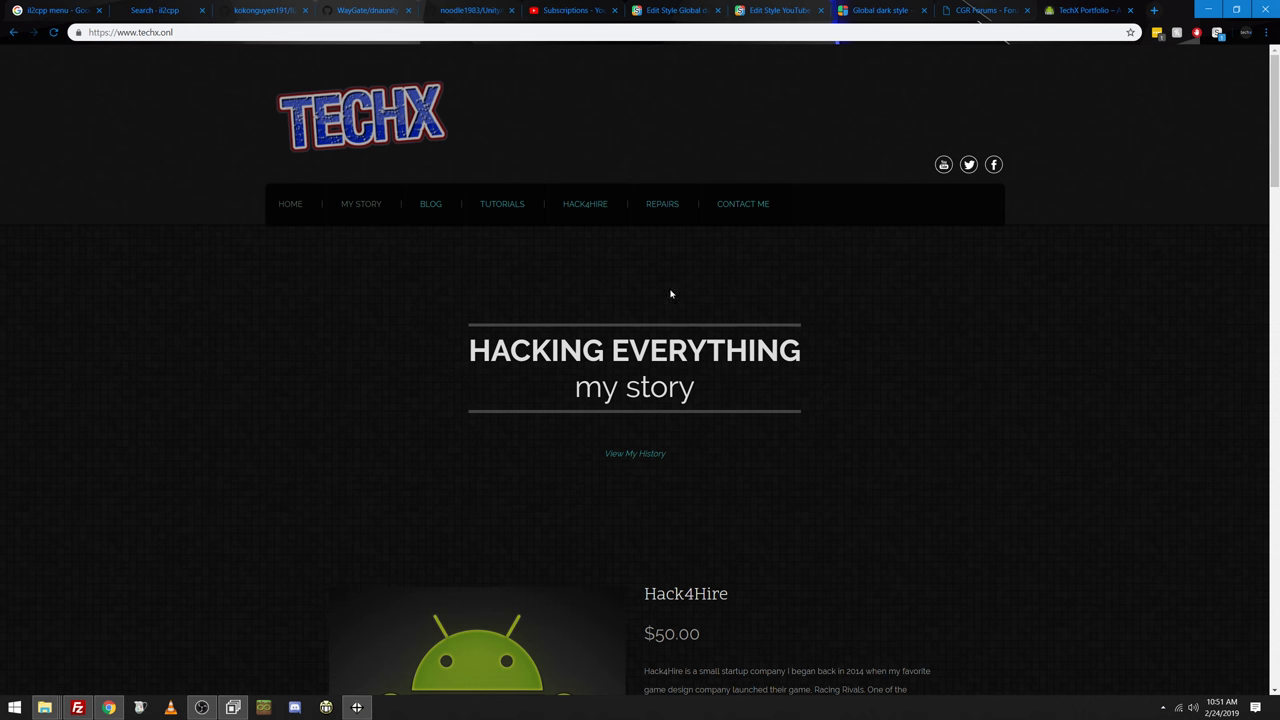
scroll(439, 477, down, 12)
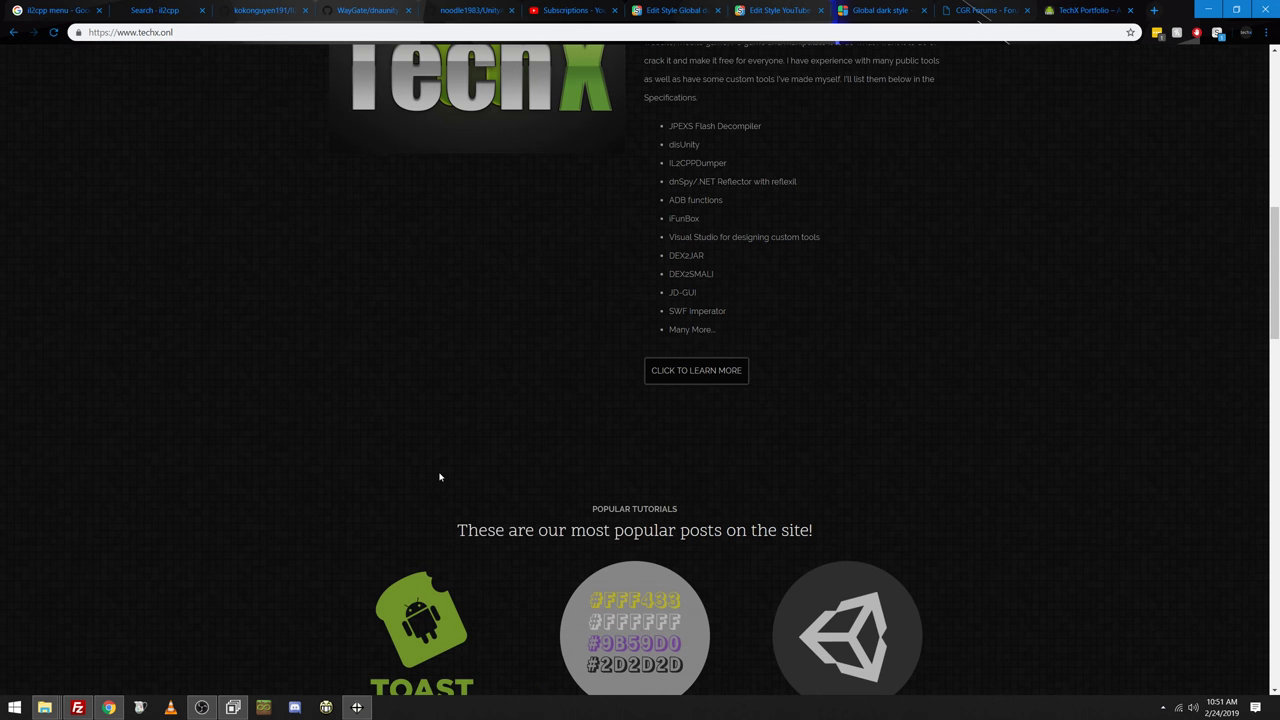
scroll(131, 450, up, 15)
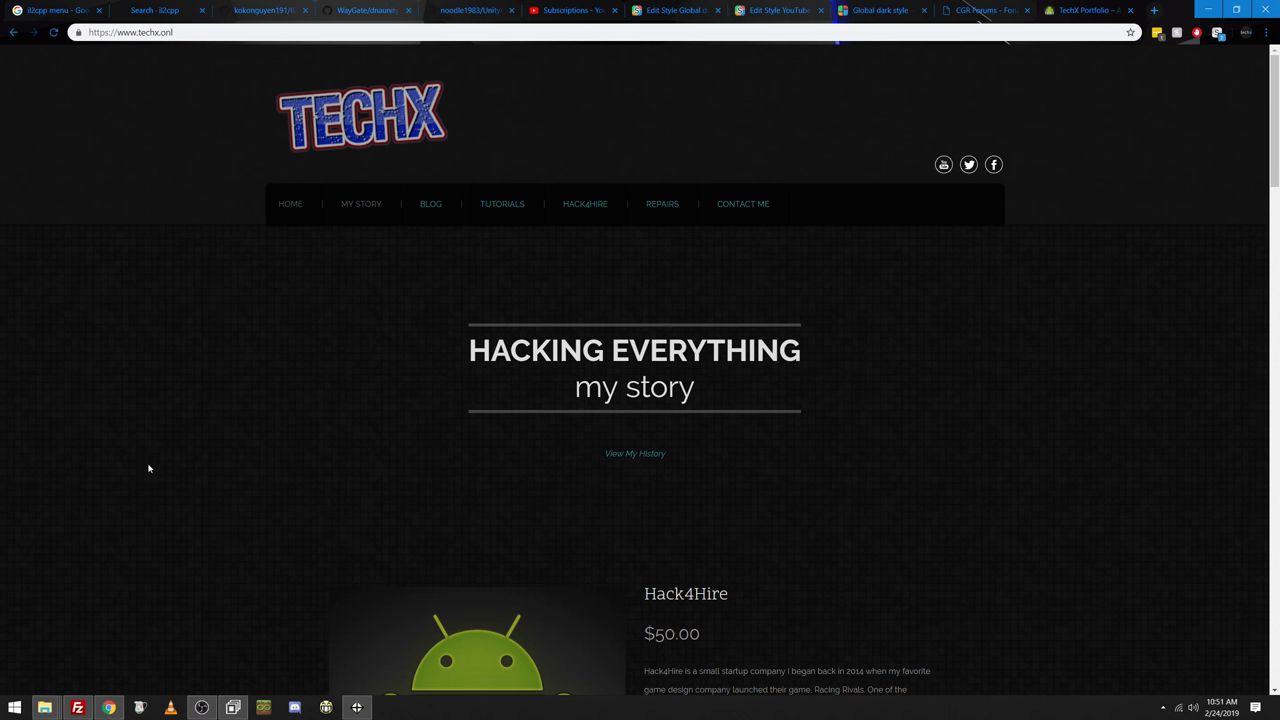
click(448, 219)
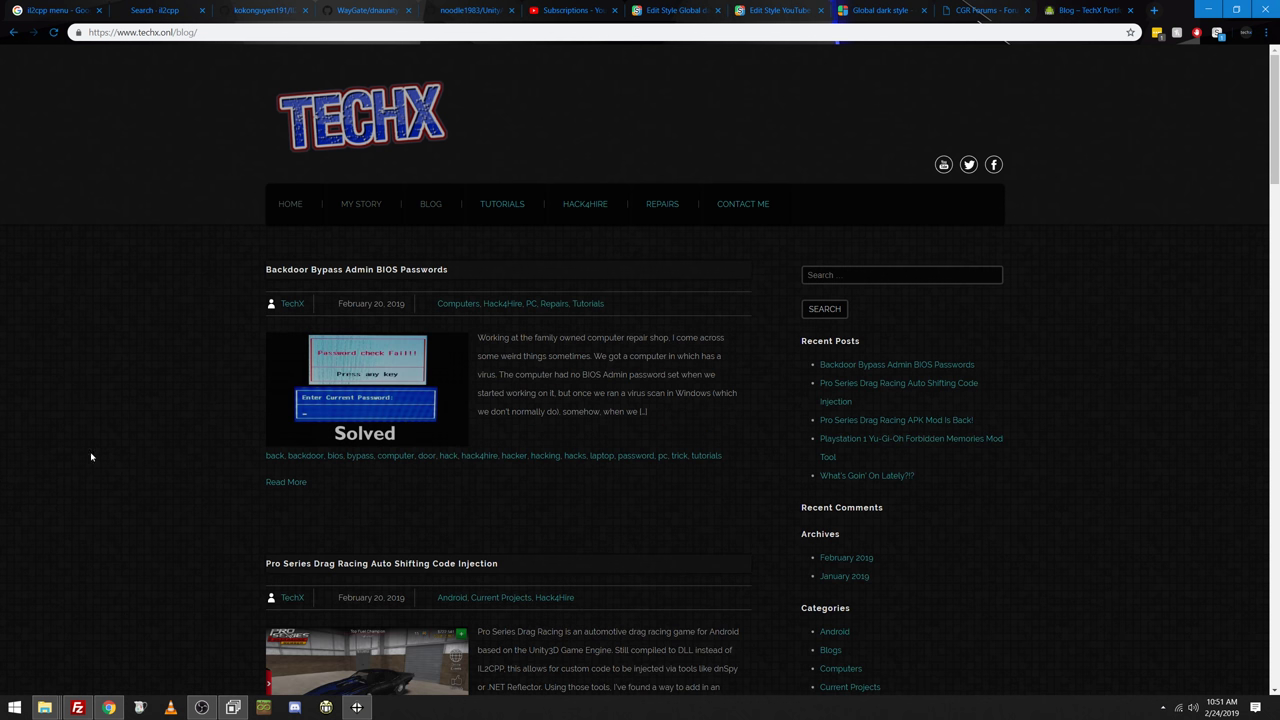
scroll(87, 459, down, 10)
scroll(84, 460, up, 10)
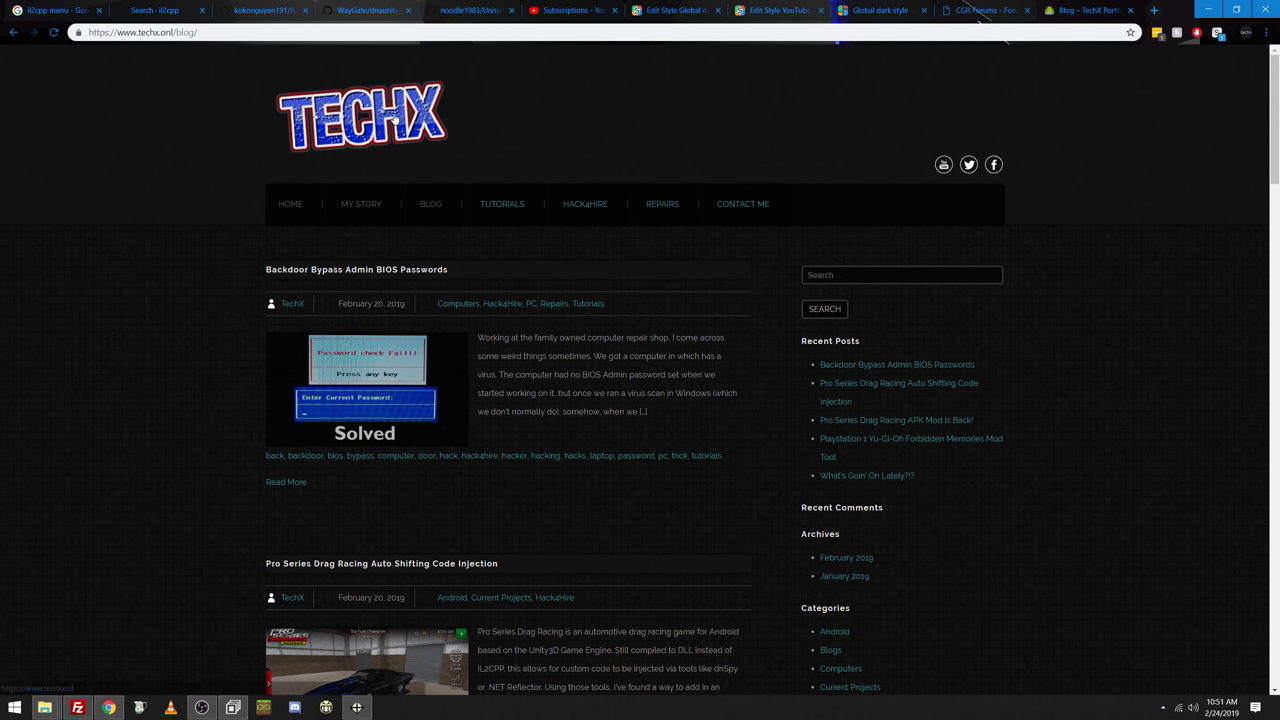
click(509, 202)
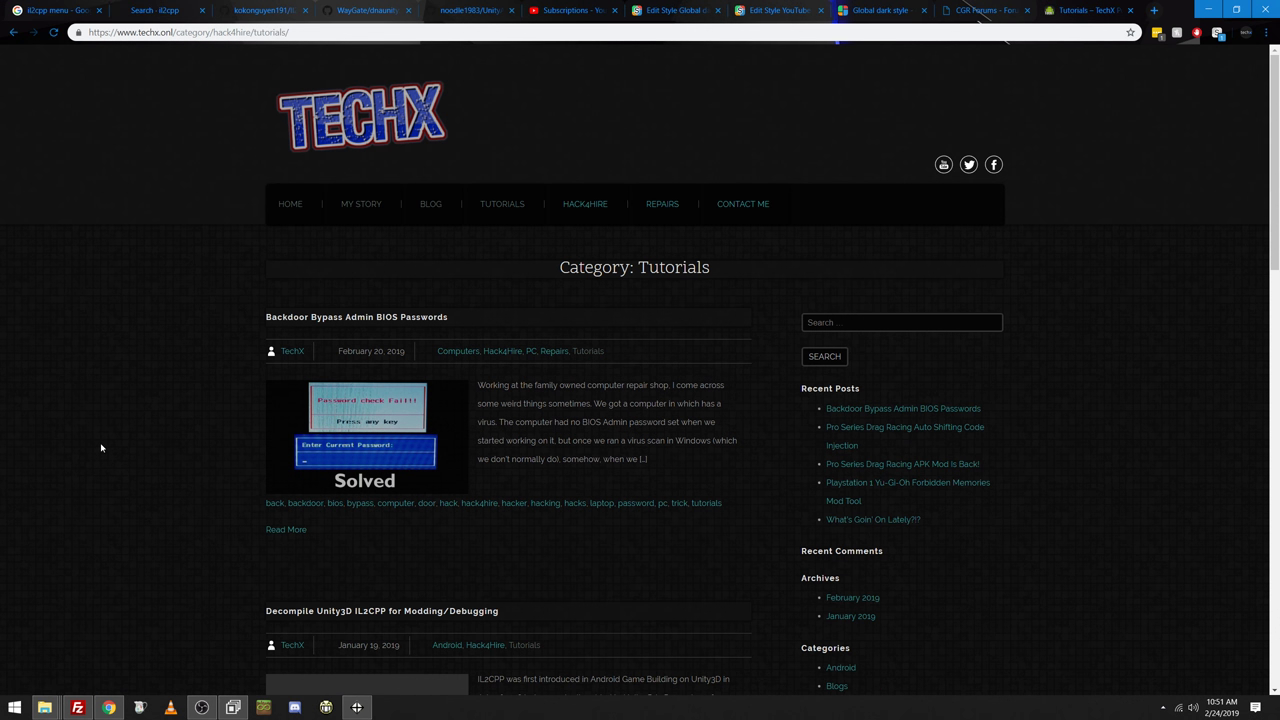
click(585, 203)
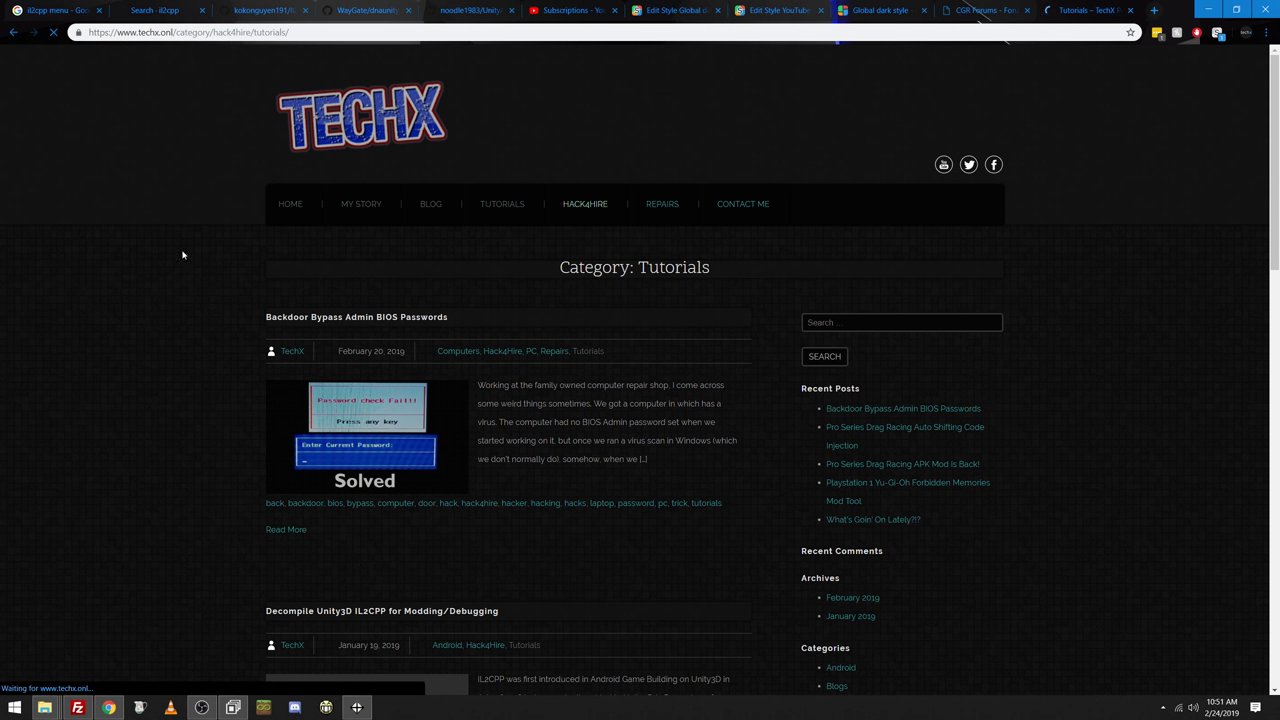
scroll(31, 312, down, 13)
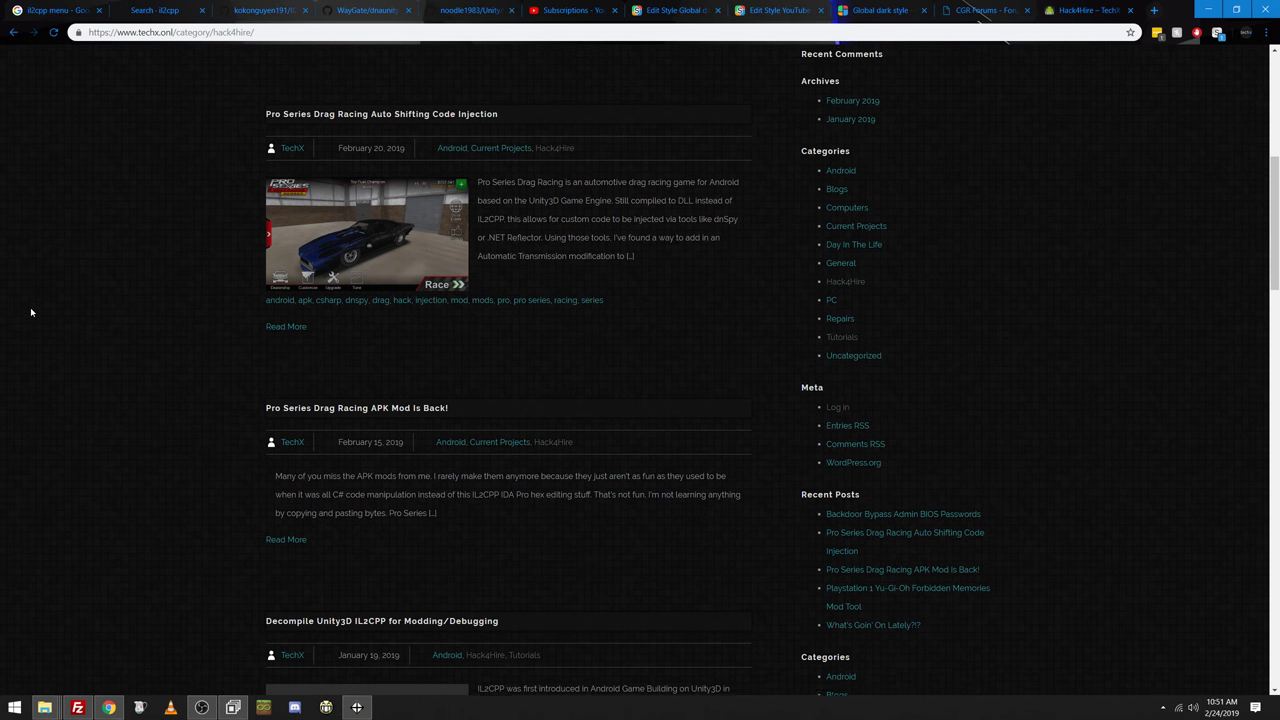
scroll(31, 312, down, 5)
scroll(31, 312, up, 20)
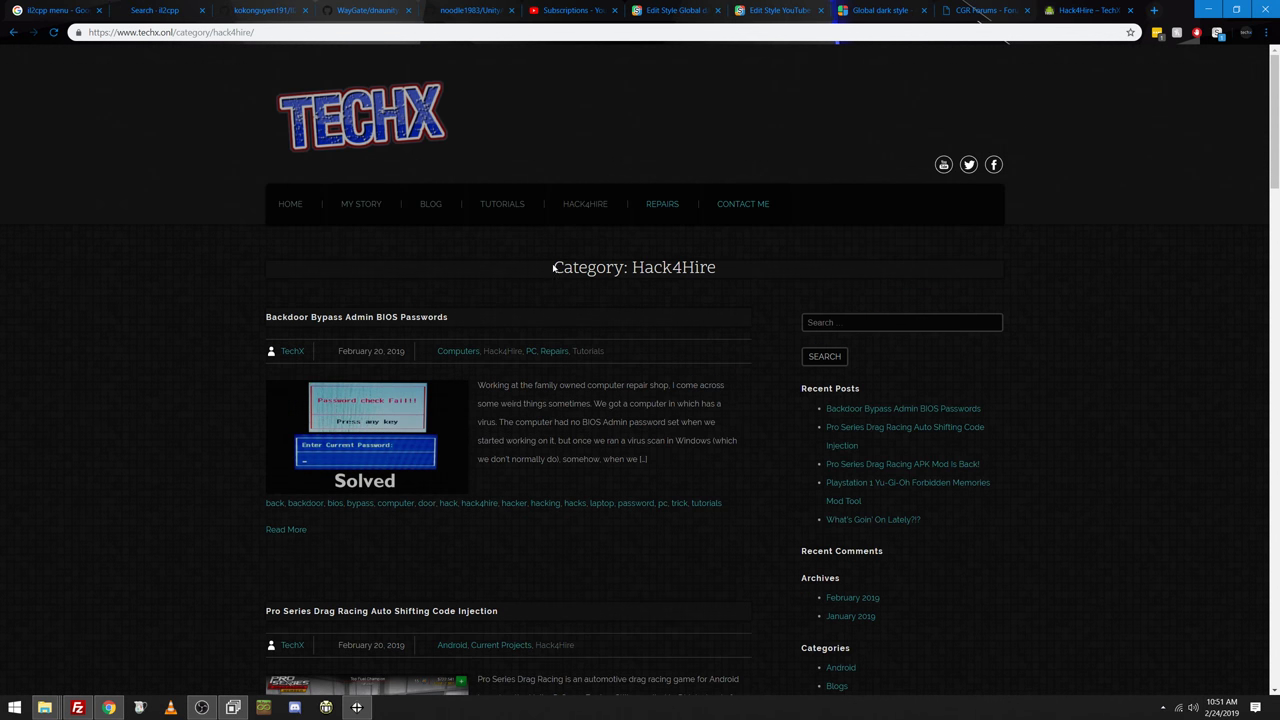
mouse_move(659, 198)
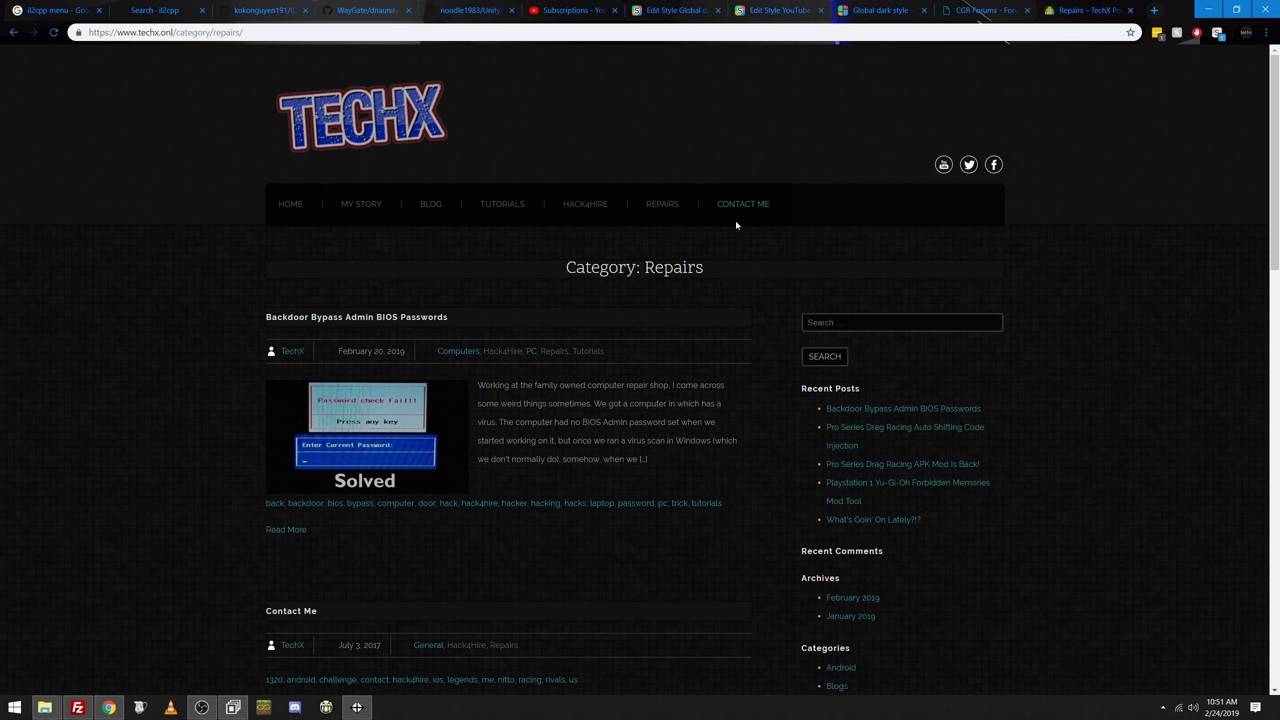
click(672, 238)
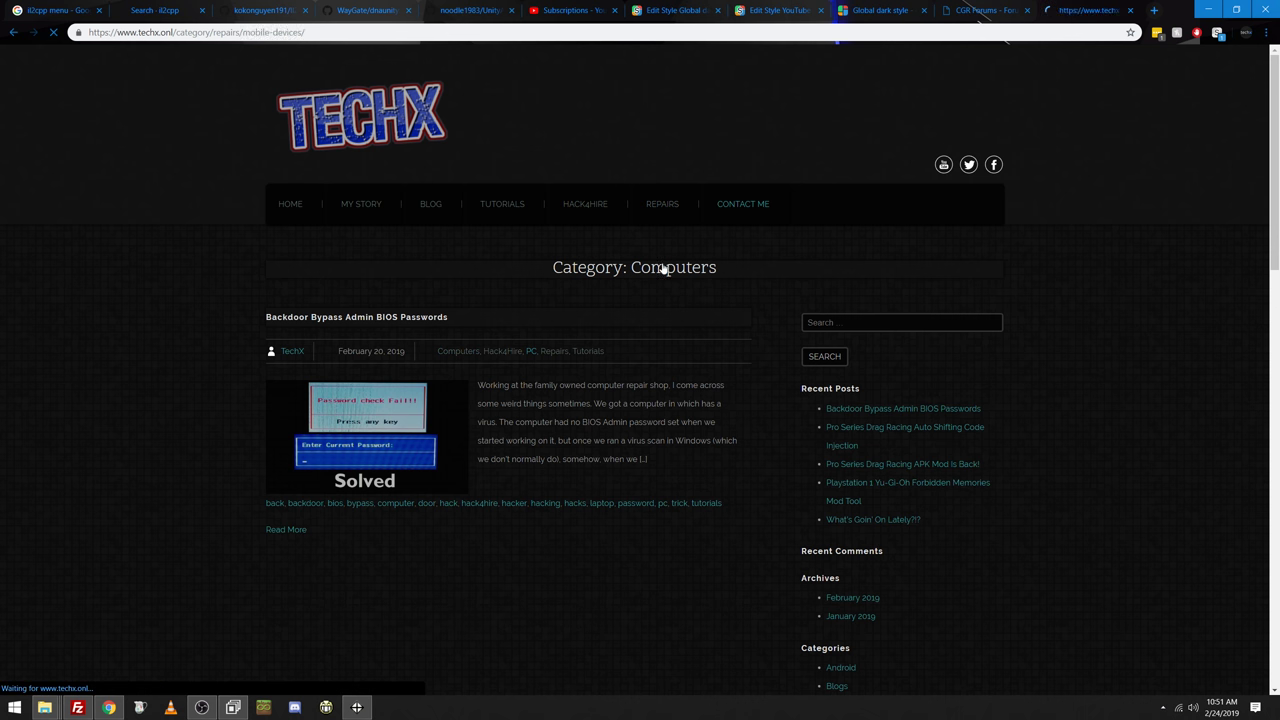
click(662, 266)
click(662, 204)
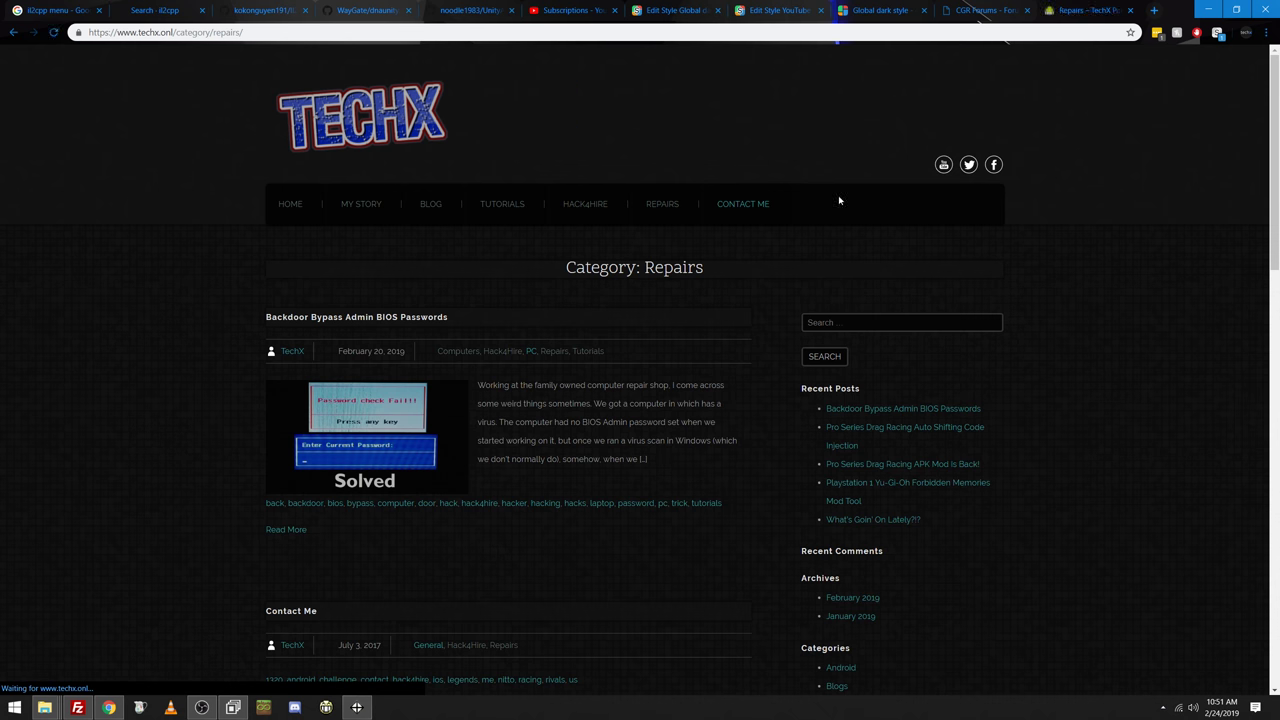
click(289, 203)
scroll(206, 469, down, 7)
scroll(208, 467, up, 7)
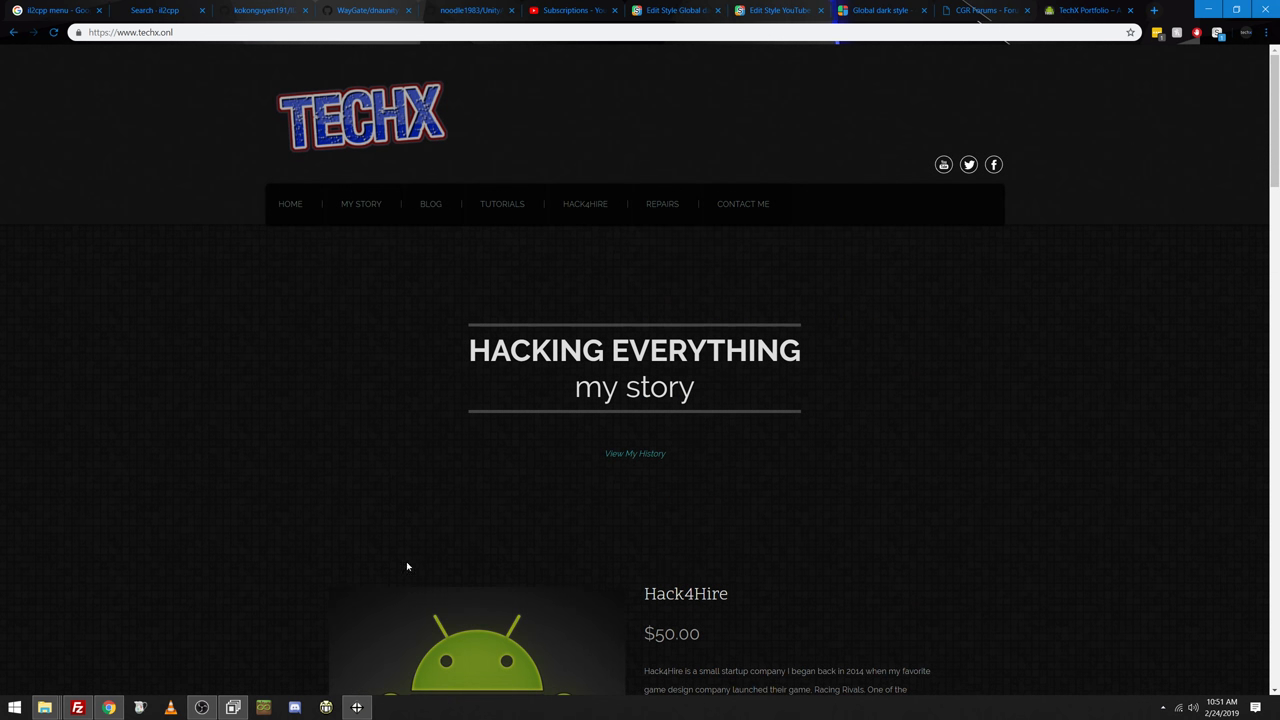
Bring the OBS Studio window in front of the dark TechX page
click(201, 708)
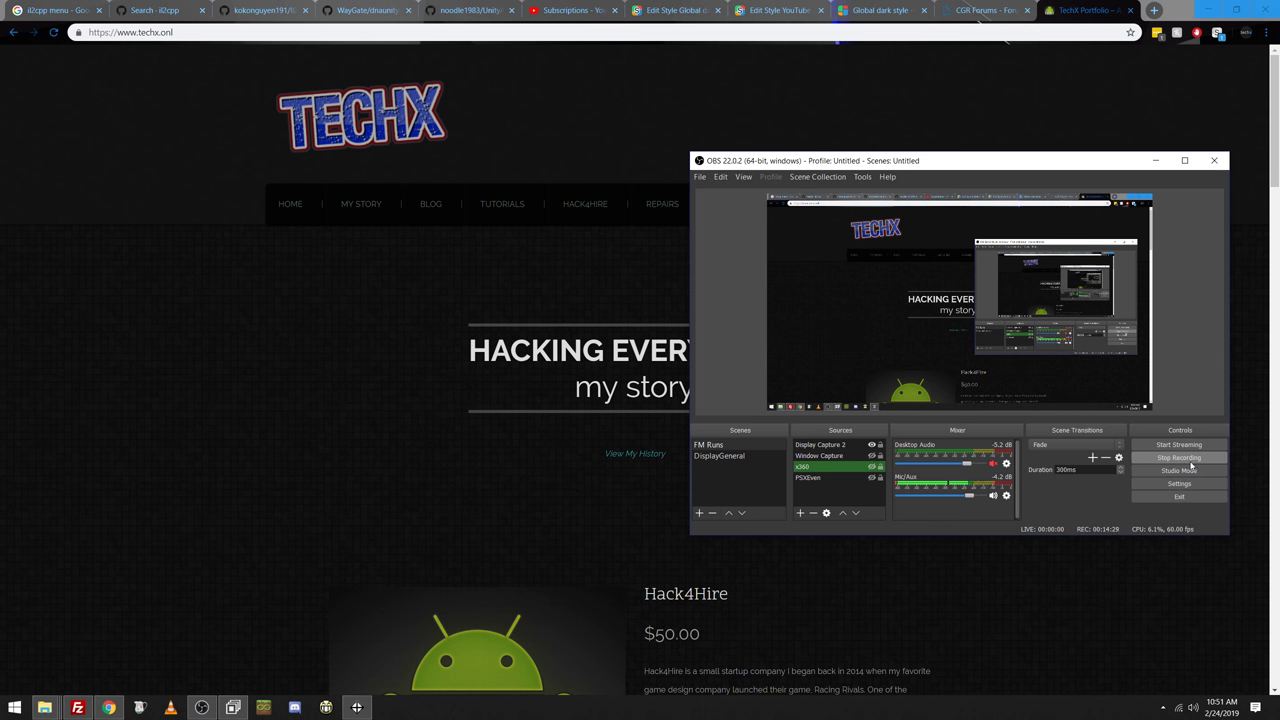